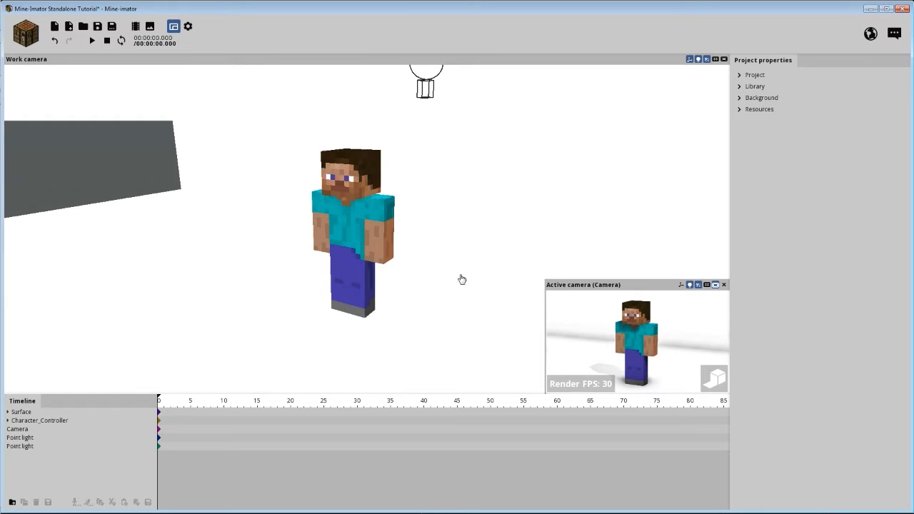
pyautogui.moveTo(463, 280); pyautogui.dragTo(443, 268)
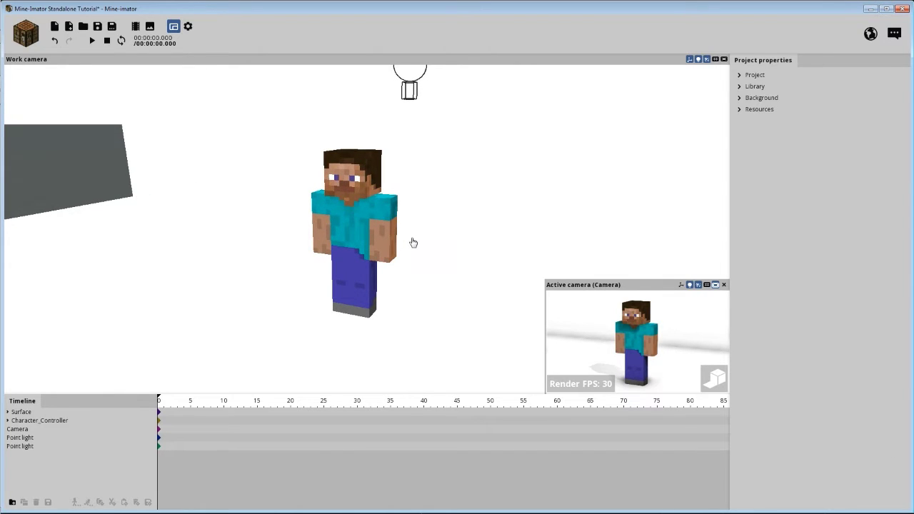
pyautogui.moveTo(437, 237); pyautogui.dragTo(464, 239)
pyautogui.scroll(1, 423, 234)
pyautogui.moveTo(444, 205); pyautogui.dragTo(441, 209, button='right')
pyautogui.moveTo(478, 202); pyautogui.dragTo(463, 197)
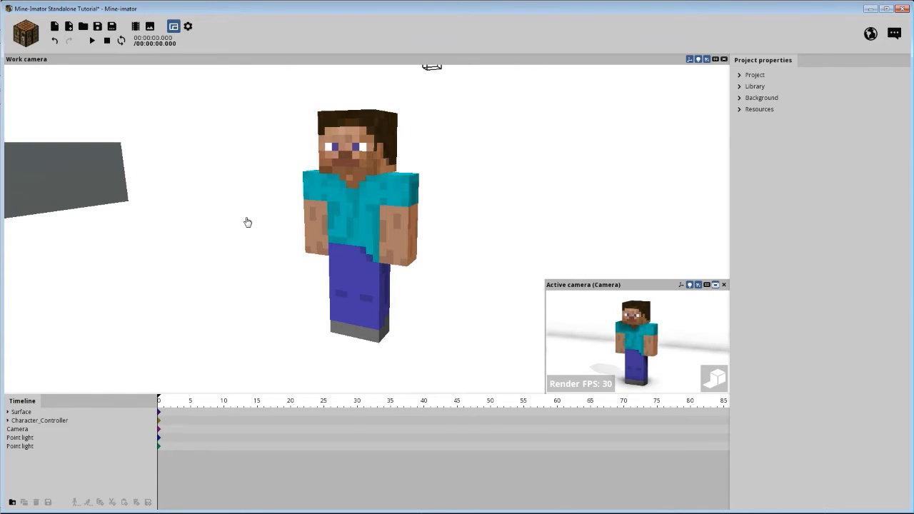
pyautogui.scroll(-5, 302, 230)
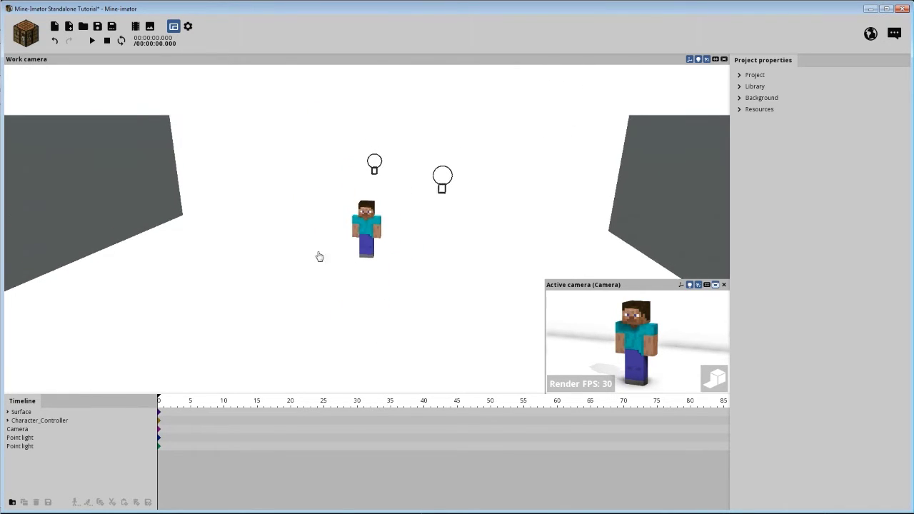
pyautogui.scroll(5, 421, 254)
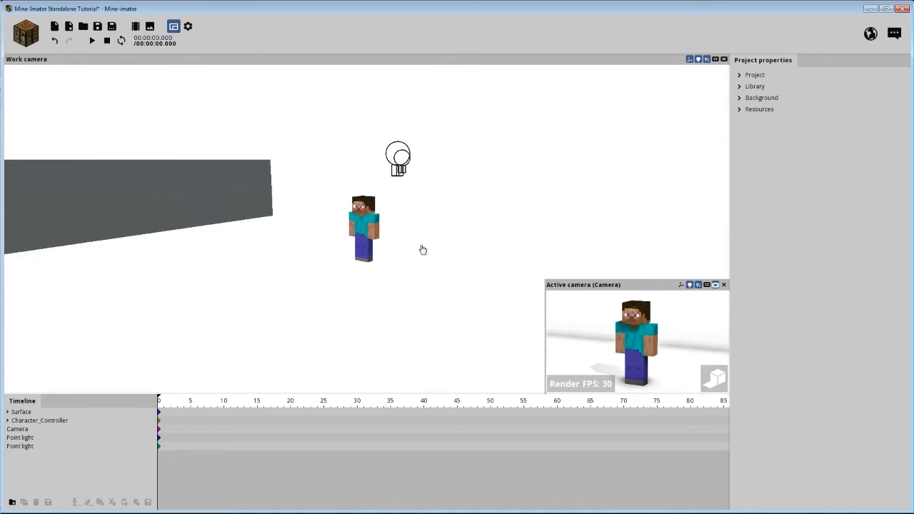
pyautogui.scroll(2, 418, 251)
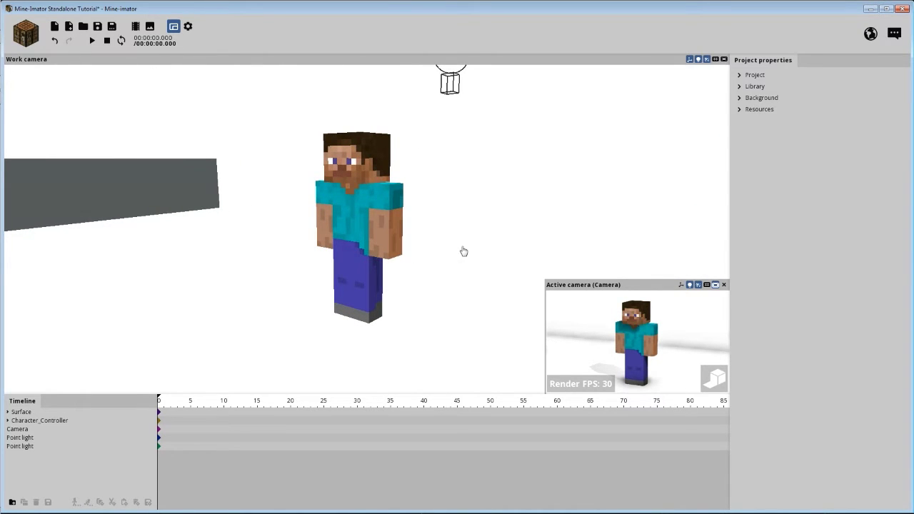
pyautogui.moveTo(466, 251)
pyautogui.mouseDown()
pyautogui.moveTo(469, 240)
pyautogui.moveTo(465, 250)
pyautogui.mouseUp()
# - Expand the Character_Controller hierarchy to show the body parts, and select the right leg with the character seen from the side
pyautogui.click(372, 290)
pyautogui.moveTo(365, 220); pyautogui.dragTo(271, 215)
pyautogui.click(7, 421)
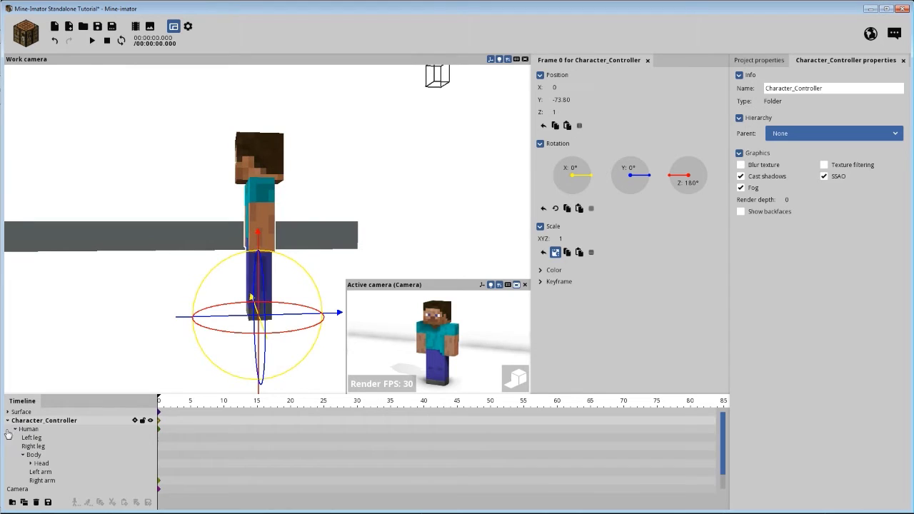
pyautogui.click(36, 446)
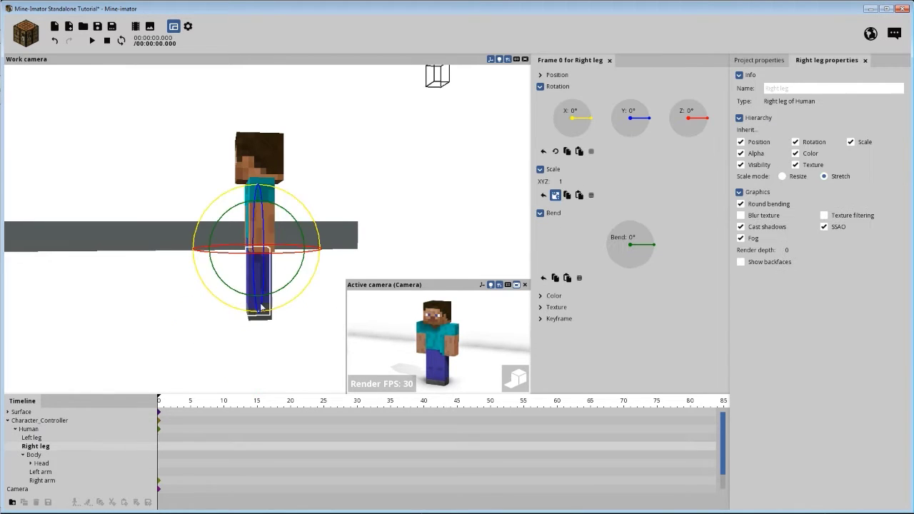
pyautogui.moveTo(374, 192); pyautogui.dragTo(368, 200, button='right')
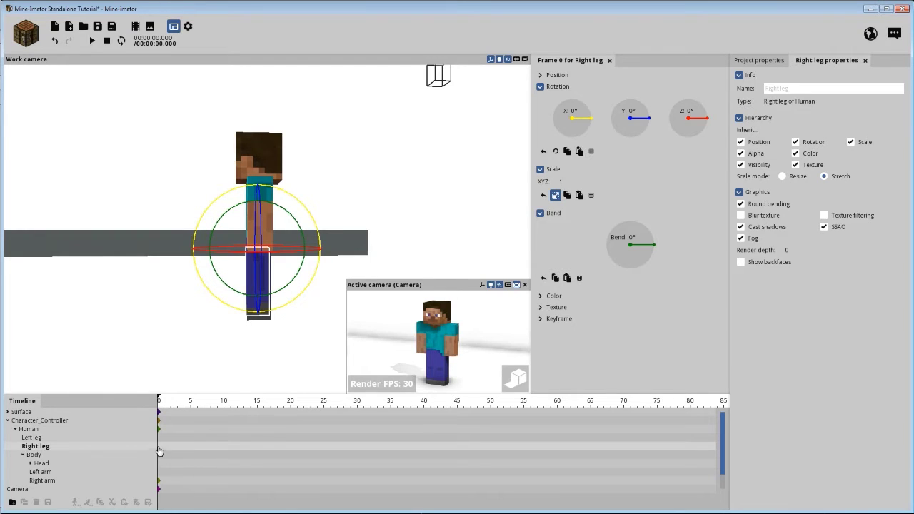
# - Add keyframes at frame 0 for the left leg, right leg, body, head and left arm
pyautogui.keyDown('ctrl'); pyautogui.scroll(3, 179, 415); pyautogui.keyUp('ctrl')
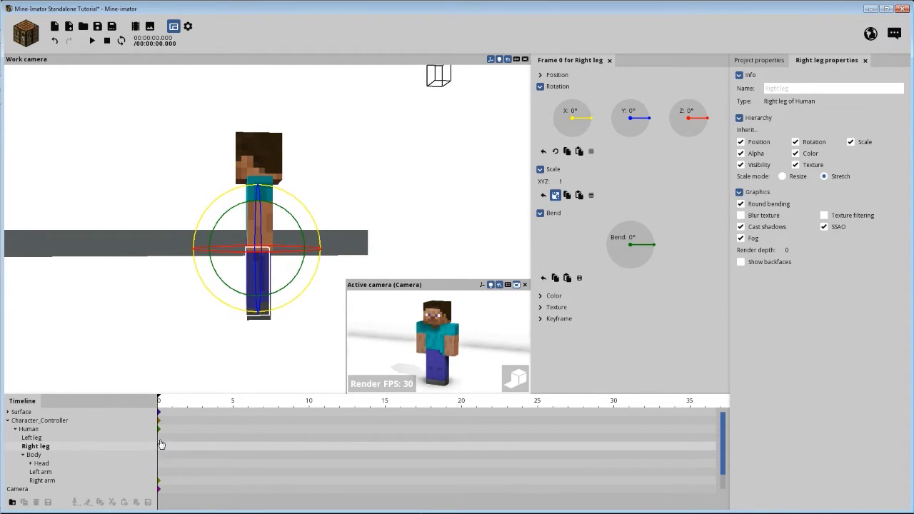
pyautogui.click(160, 438)
pyautogui.click(159, 446)
pyautogui.click(159, 454)
pyautogui.click(158, 464)
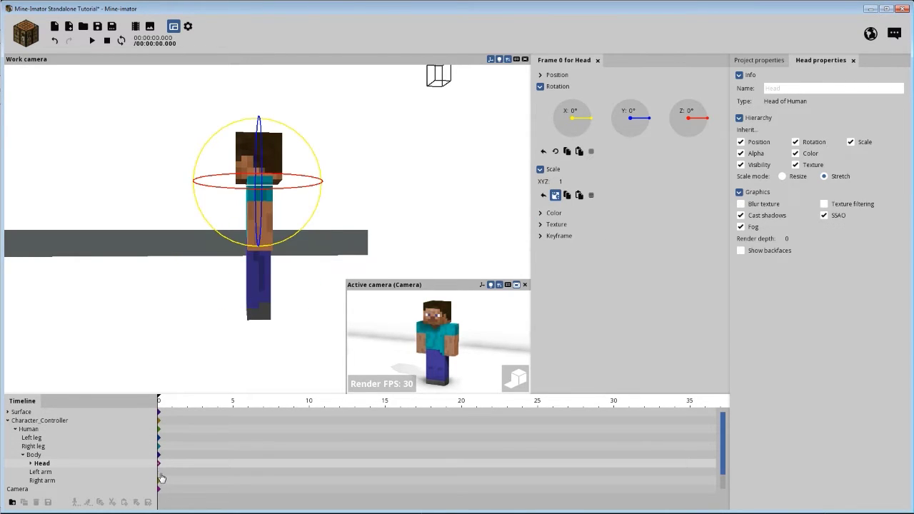
pyautogui.click(160, 472)
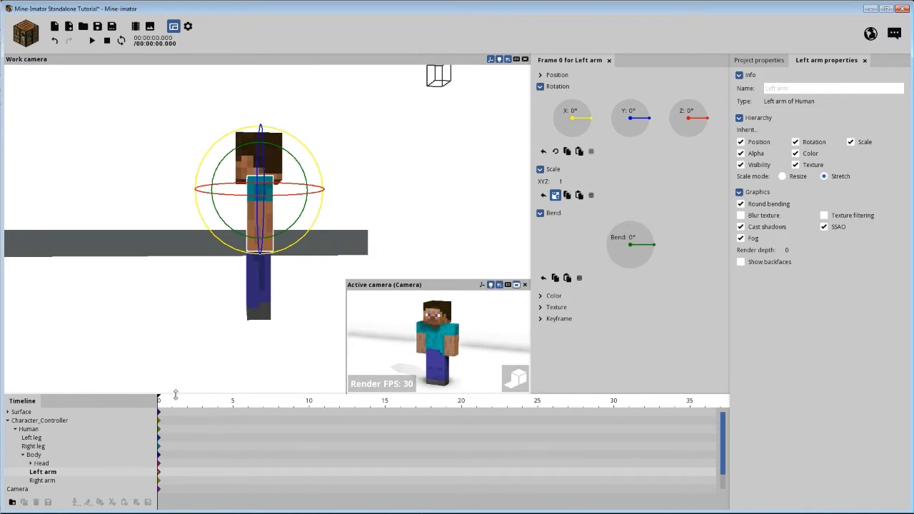
# - Add a keyframe for the right leg at frame 5
pyautogui.moveTo(174, 401); pyautogui.dragTo(278, 404)
pyautogui.moveTo(234, 342); pyautogui.dragTo(245, 327)
pyautogui.scroll(1, 264, 330)
pyautogui.moveTo(216, 326); pyautogui.dragTo(230, 325, button='middle')
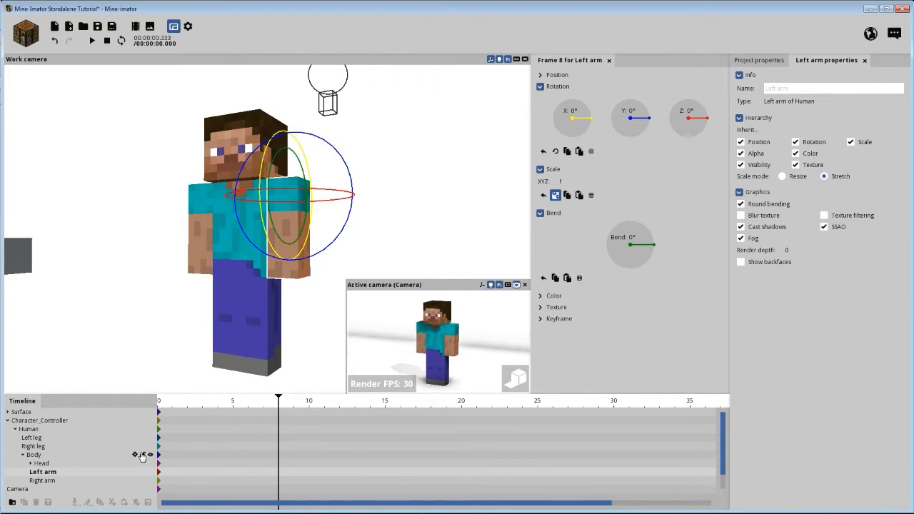
pyautogui.click(159, 446)
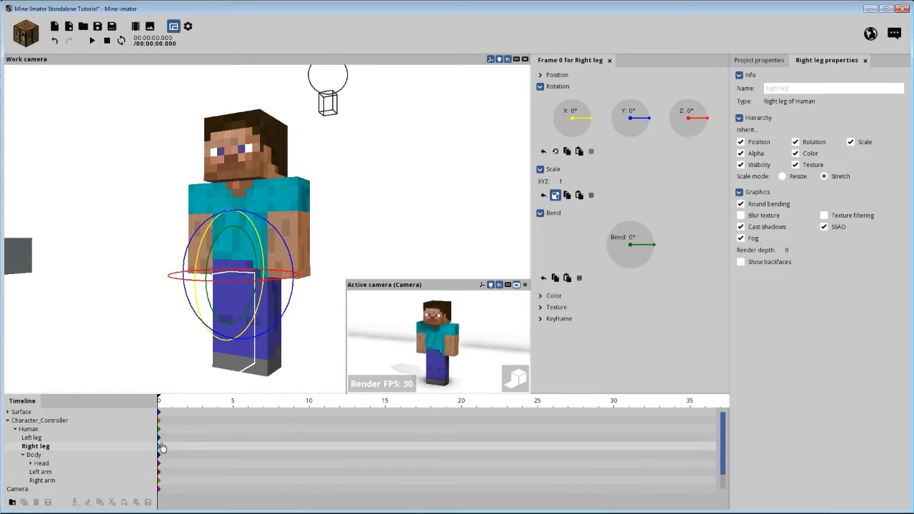
pyautogui.click(232, 448)
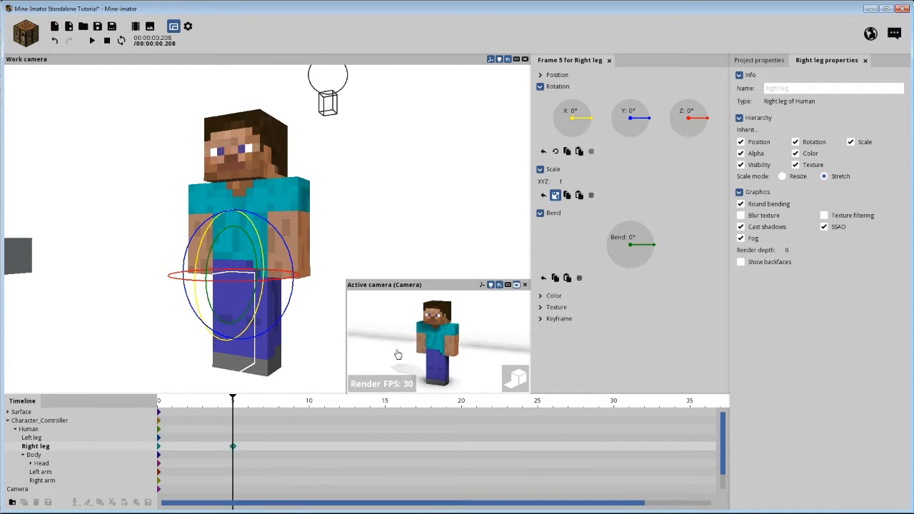
# - Swing the right leg forward at frame 5 and set its X rotation to -30°
pyautogui.moveTo(330, 263); pyautogui.dragTo(421, 264)
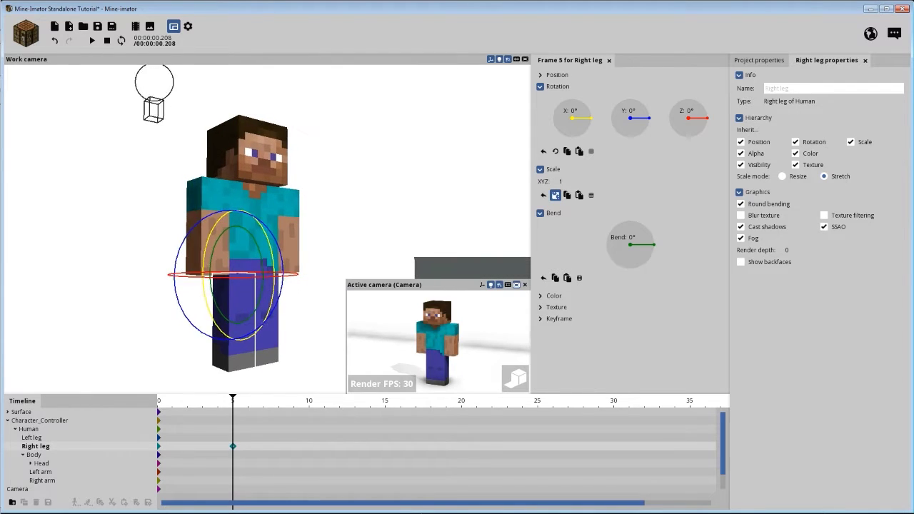
pyautogui.moveTo(163, 204); pyautogui.dragTo(169, 246, button='right')
pyautogui.moveTo(356, 212); pyautogui.dragTo(392, 213)
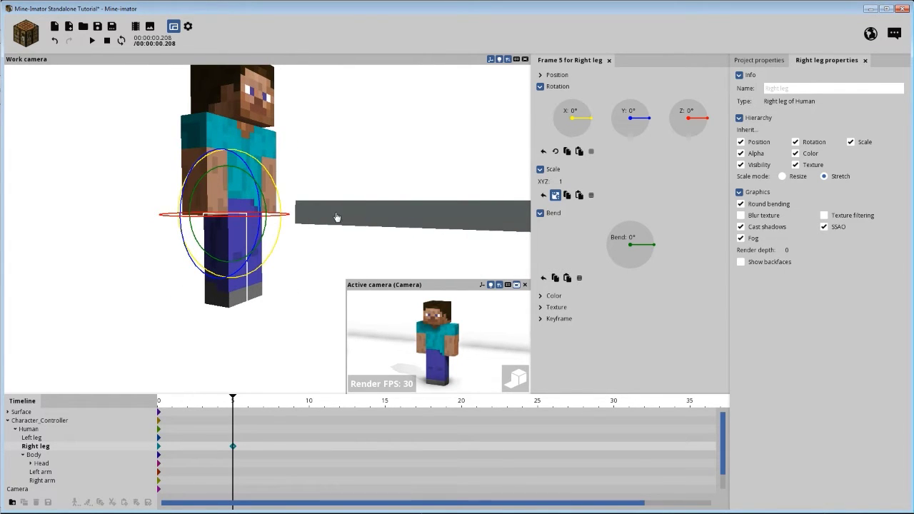
pyautogui.moveTo(336, 216); pyautogui.dragTo(244, 157)
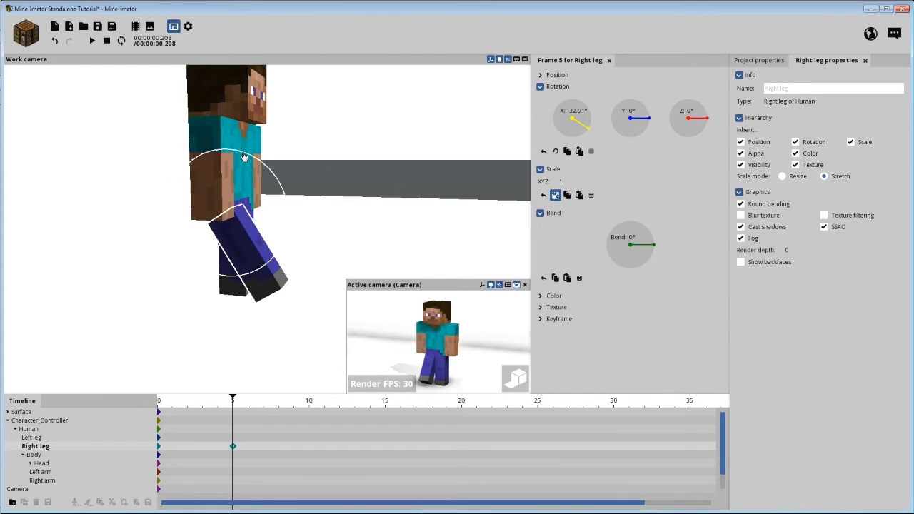
pyautogui.moveTo(345, 229); pyautogui.dragTo(178, 228)
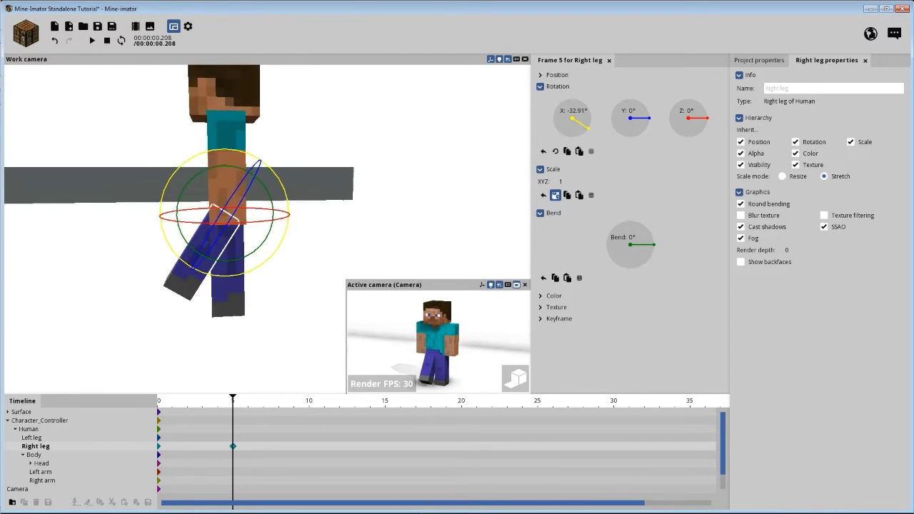
pyautogui.click(576, 111)
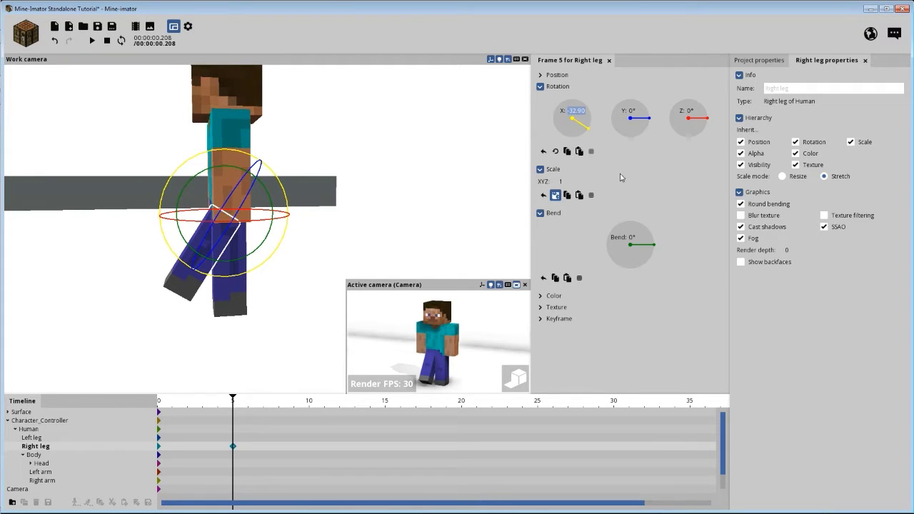
pyautogui.write('-30')
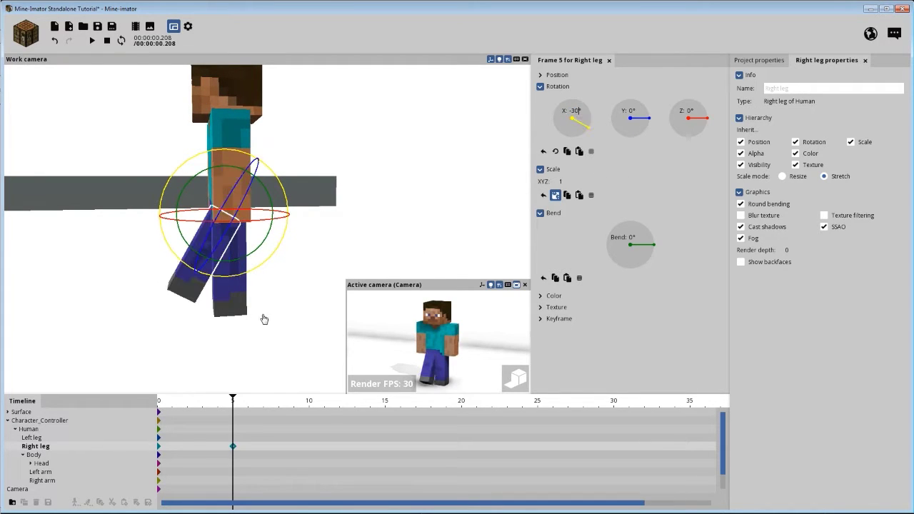
# - At frame 5, set the left leg's X rotation to 15° and bend its knee back about 34°
pyautogui.click(232, 299)
pyautogui.moveTo(265, 169); pyautogui.dragTo(246, 168)
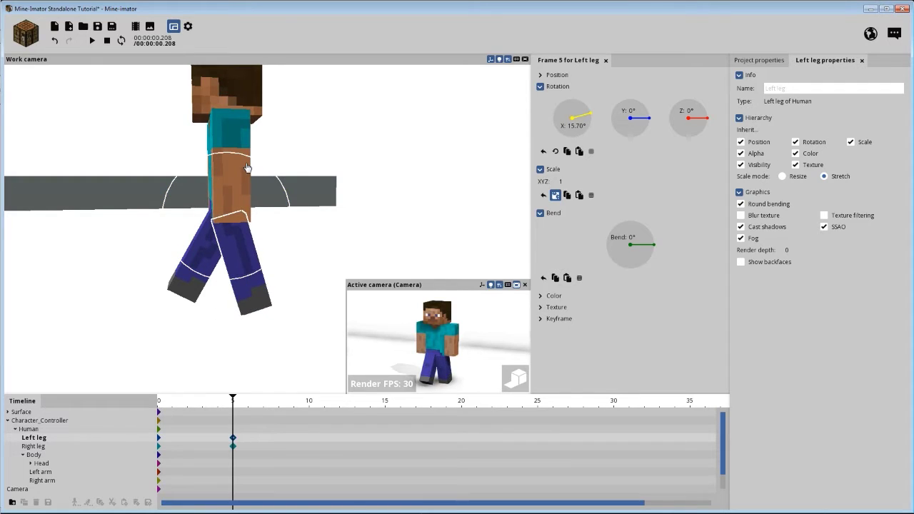
pyautogui.click(577, 126)
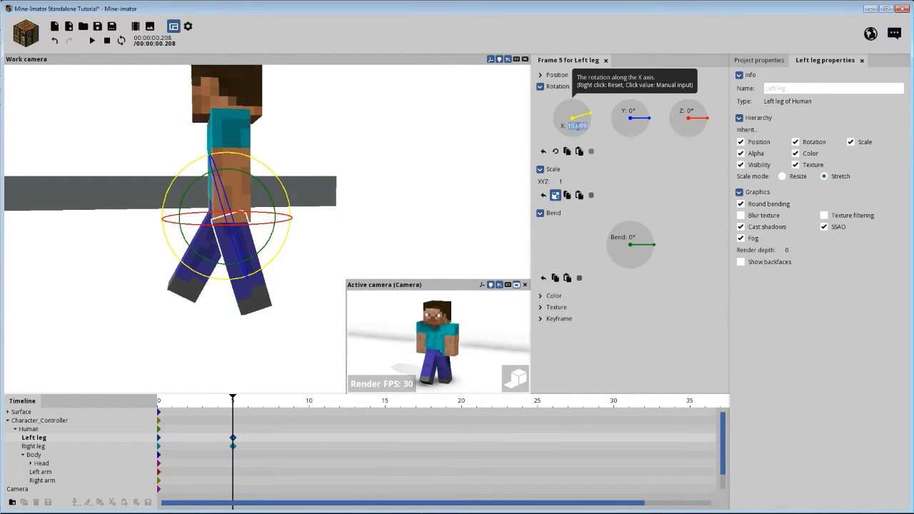
pyautogui.write('15')
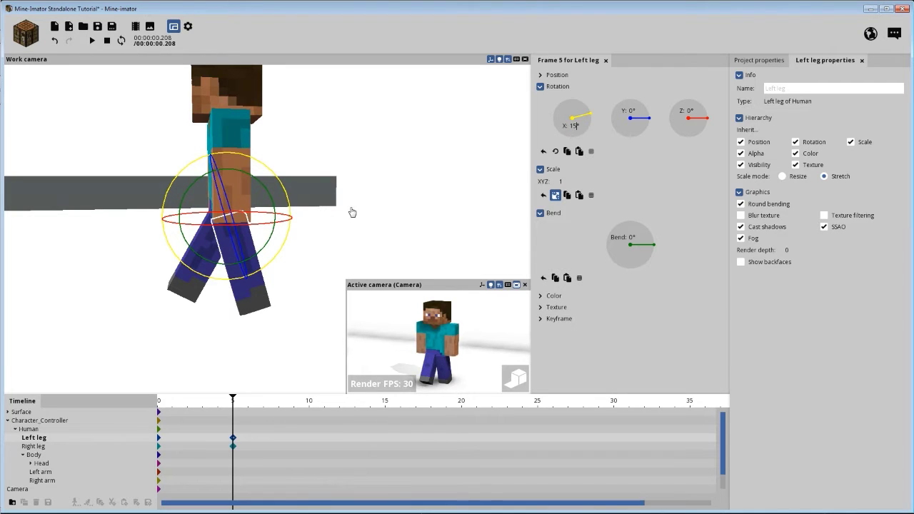
pyautogui.moveTo(378, 219); pyautogui.dragTo(375, 209)
pyautogui.moveTo(264, 192); pyautogui.dragTo(237, 186)
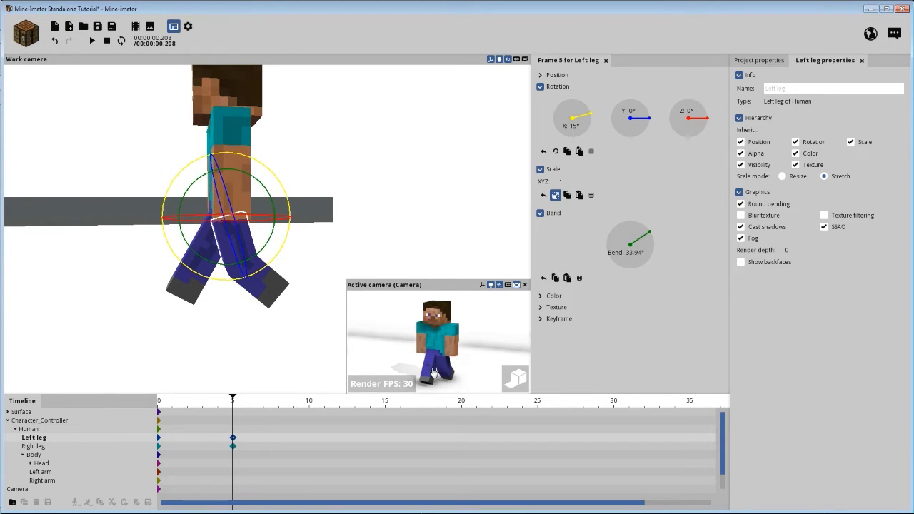
# - Set the right leg's X rotation at frame 5 to -22° and save the project
pyautogui.click(190, 294)
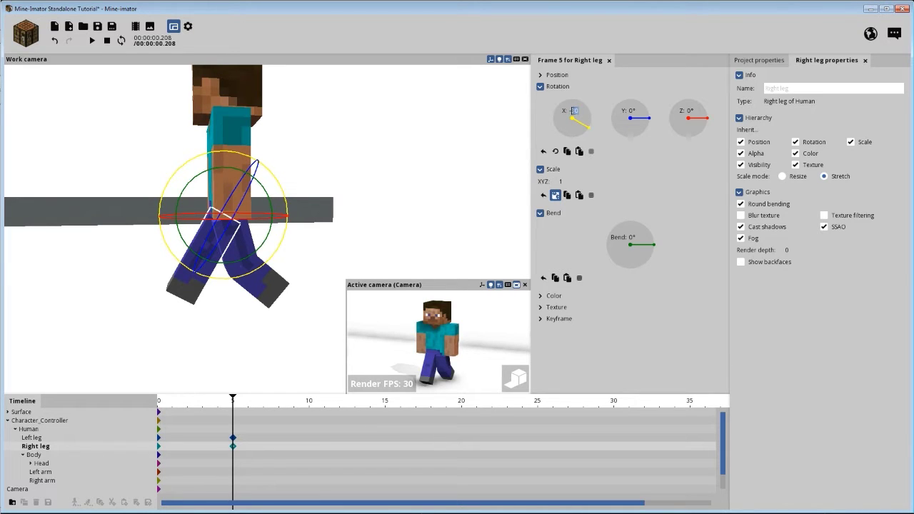
pyautogui.write('25')
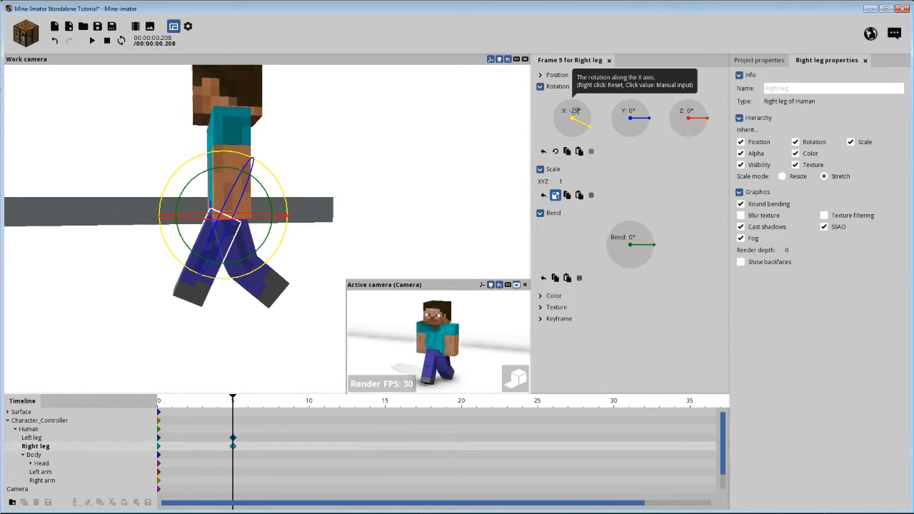
pyautogui.press('BackSpace')
pyautogui.write('2')
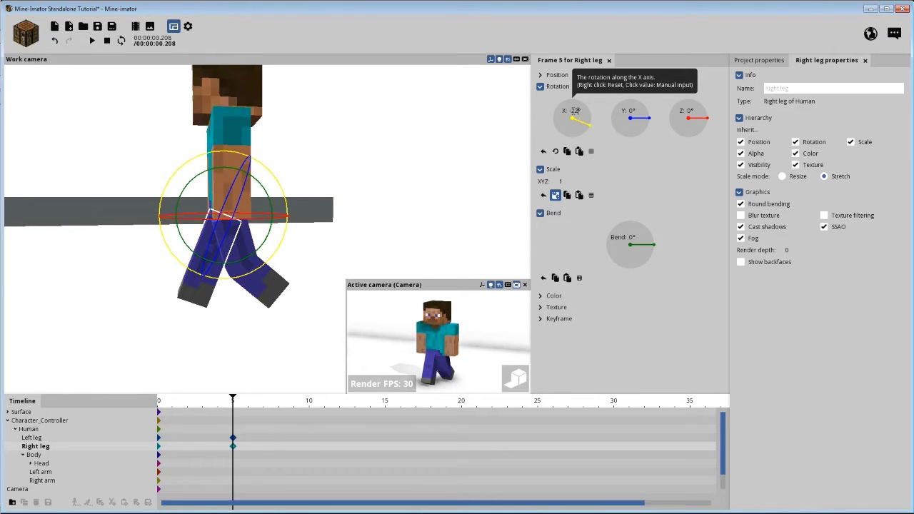
pyautogui.press('BackSpace')
pyautogui.write('3')
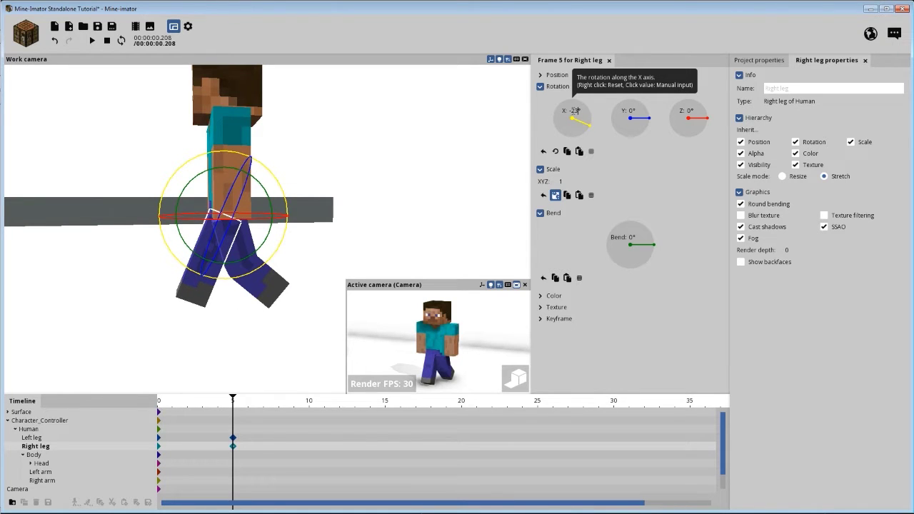
pyautogui.press('BackSpace')
pyautogui.write('2')
pyautogui.moveTo(426, 176); pyautogui.dragTo(411, 170)
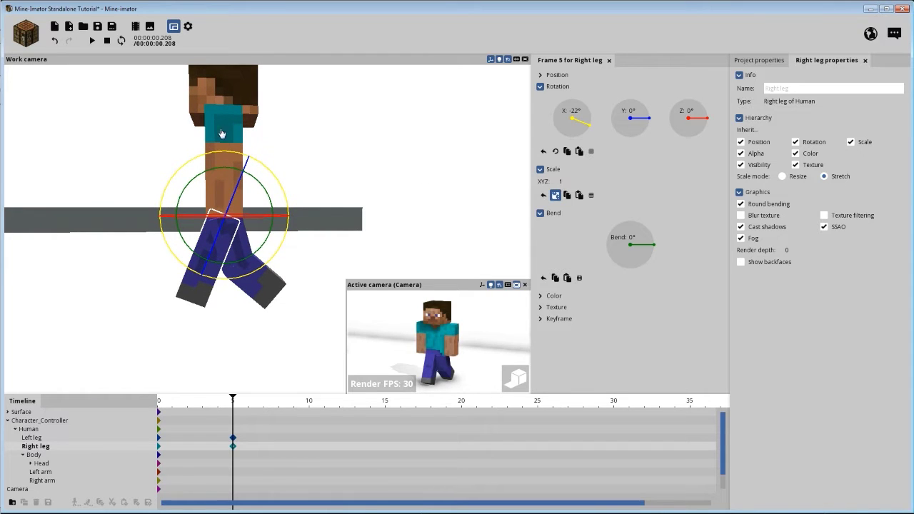
pyautogui.click(98, 28)
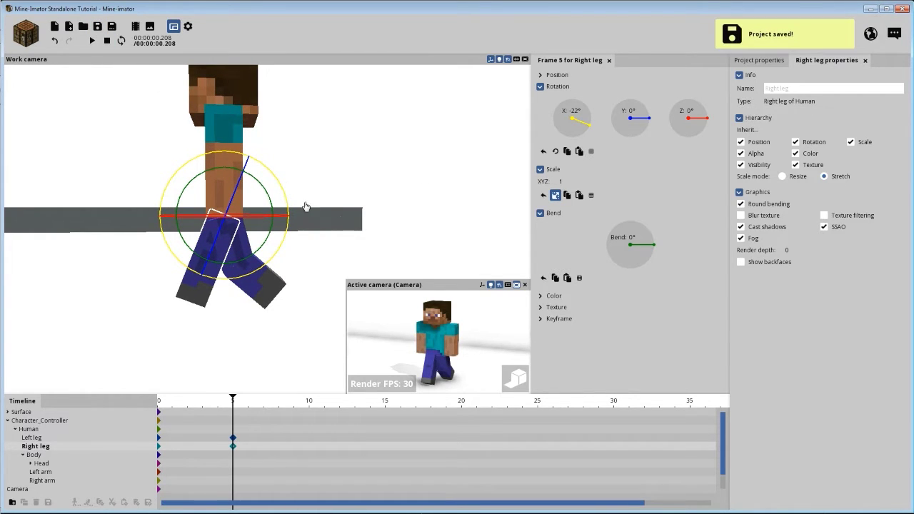
# - Add keyframes for the right leg and left leg at frame 11
pyautogui.moveTo(305, 204); pyautogui.dragTo(355, 212)
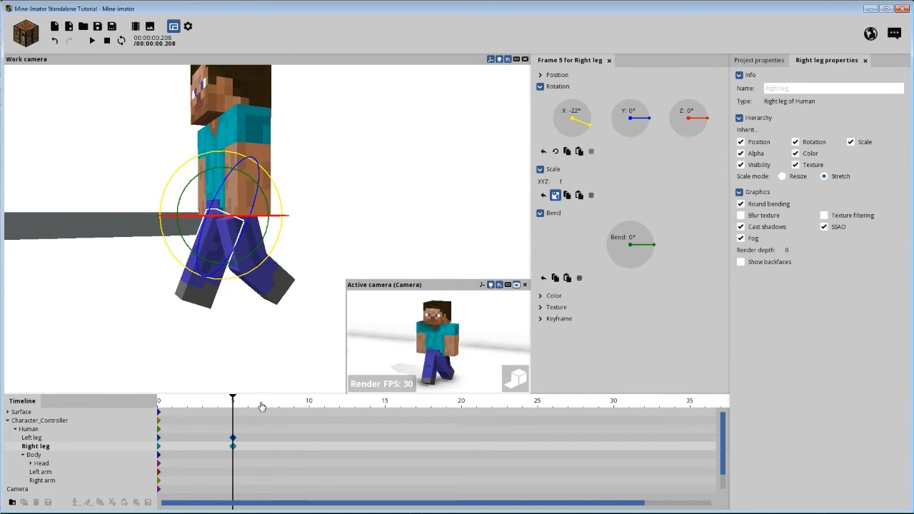
pyautogui.moveTo(263, 403); pyautogui.dragTo(309, 405)
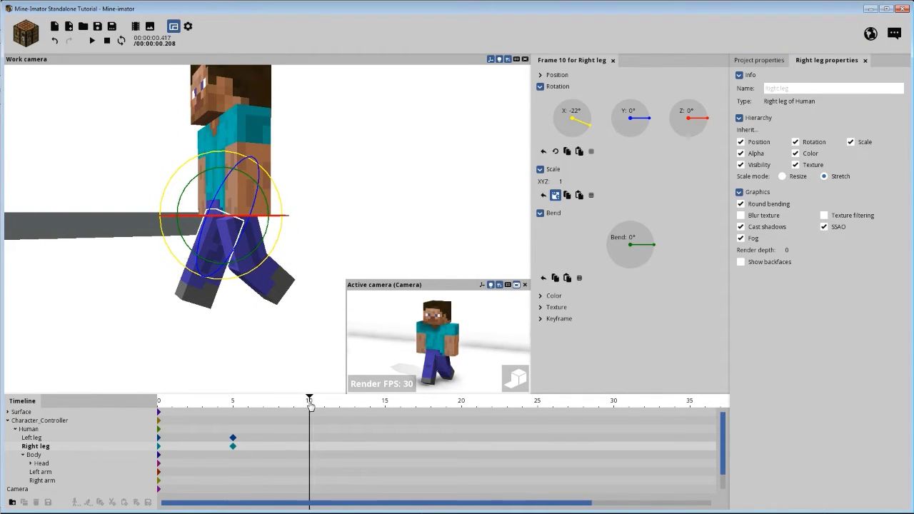
pyautogui.click(319, 446)
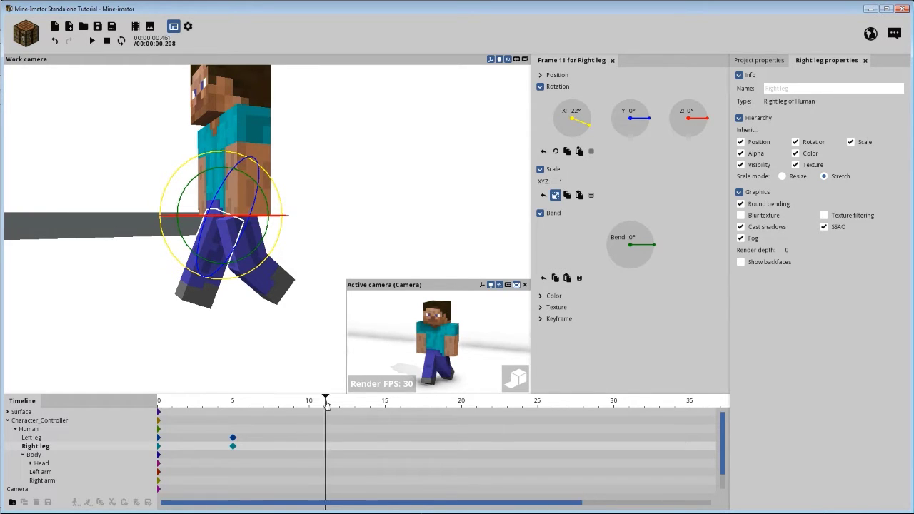
pyautogui.click(324, 446)
pyautogui.click(324, 438)
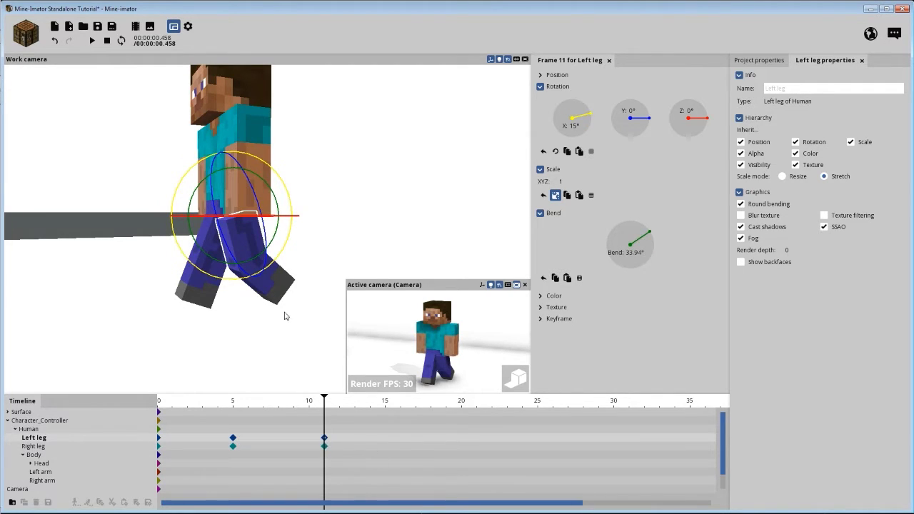
pyautogui.moveTo(390, 226); pyautogui.dragTo(392, 226)
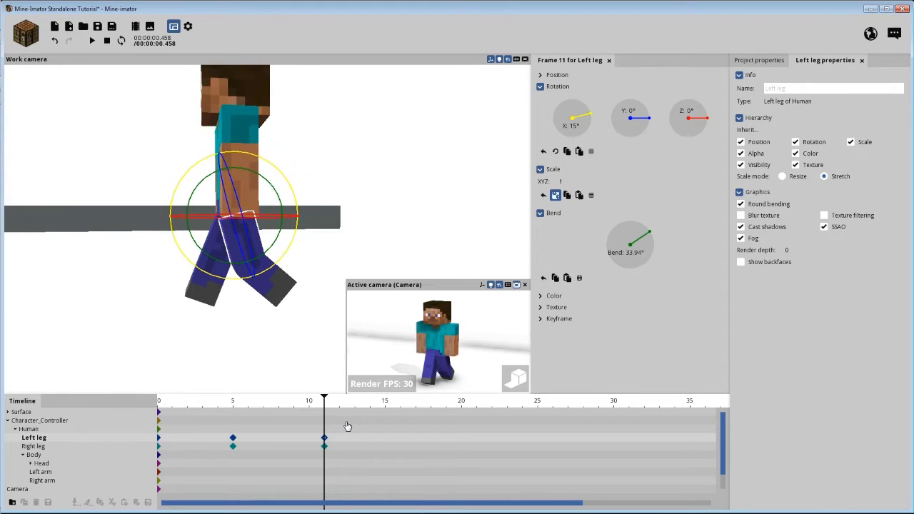
# - Set the left leg's X rotation to -22° at frame 11
pyautogui.click(324, 446)
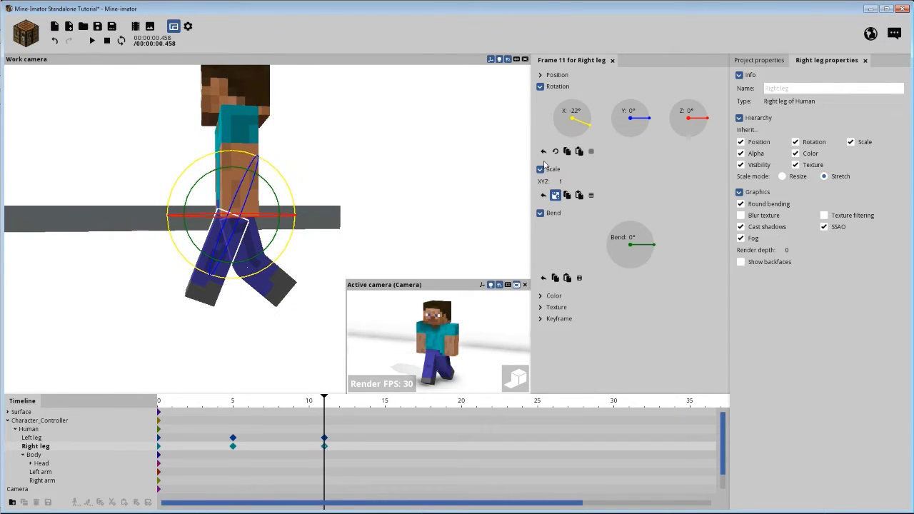
pyautogui.click(325, 437)
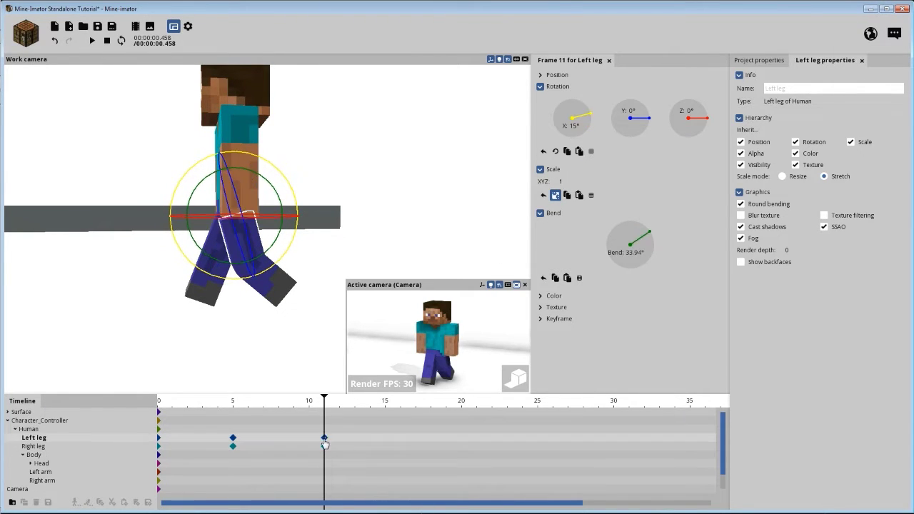
pyautogui.click(575, 127)
pyautogui.write('-122')
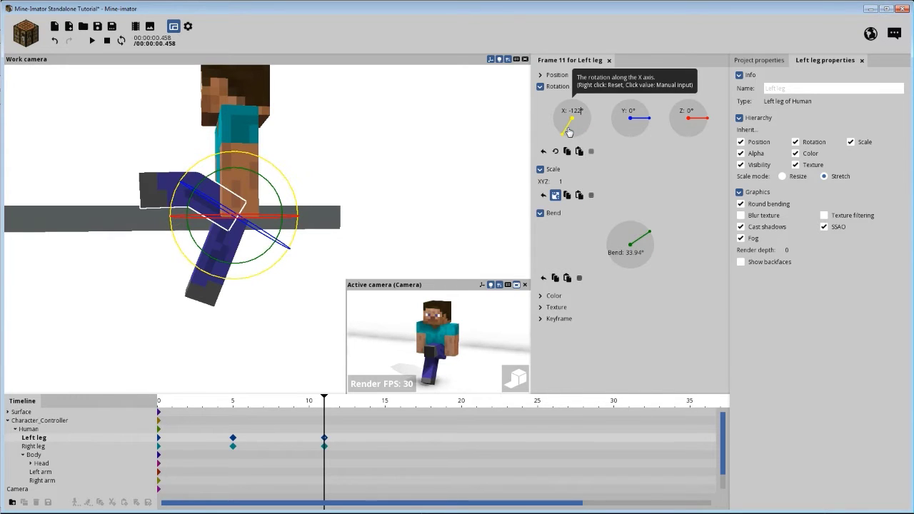
pyautogui.press('BackSpace')
pyautogui.press('BackSpace')
pyautogui.press('BackSpace')
pyautogui.press('BackSpace')
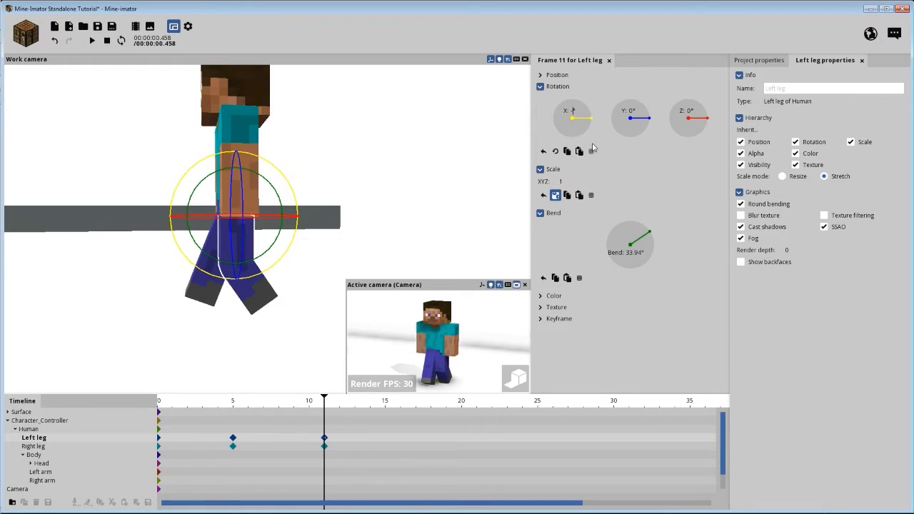
pyautogui.write('-22')
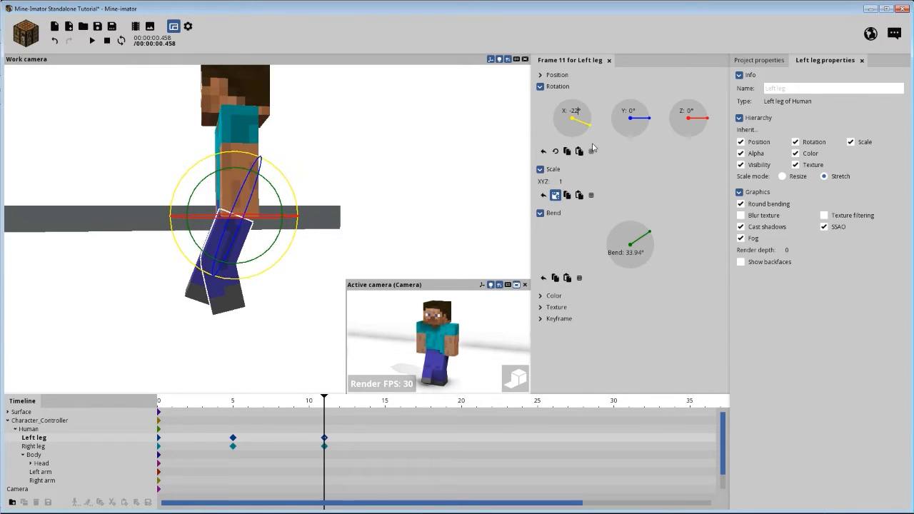
# - Set the right leg's X rotation to 15° at frame 11
pyautogui.click(324, 447)
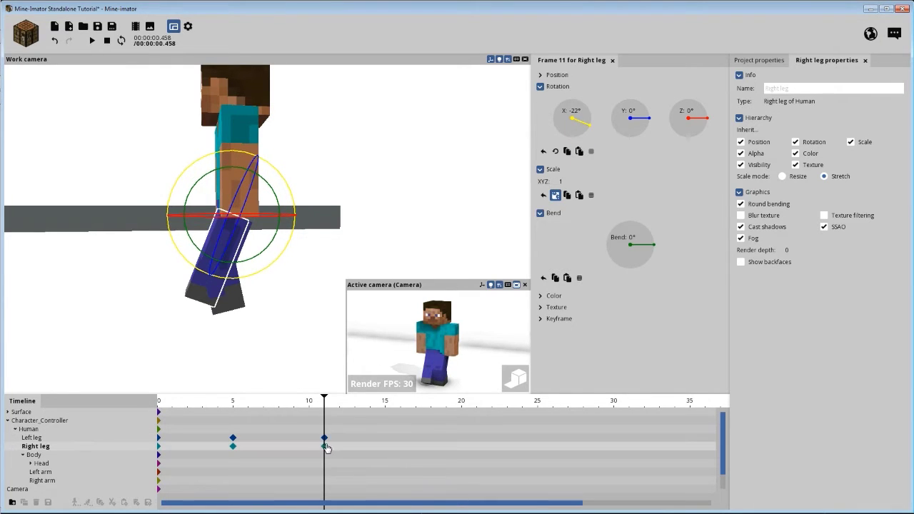
pyautogui.click(575, 111)
pyautogui.write('15')
pyautogui.press('Return')
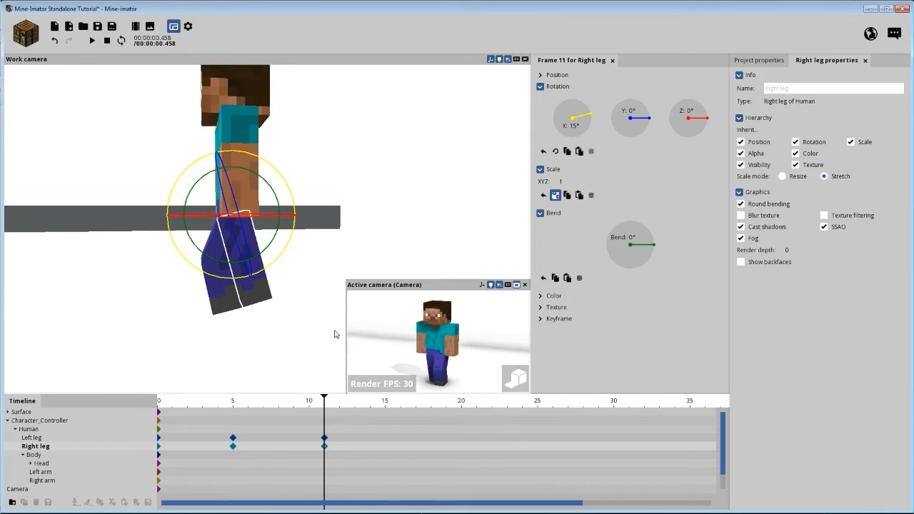
# - At frame 11, reset the left leg's bend to 0° and set the right leg's bend to 33°
pyautogui.click(324, 439)
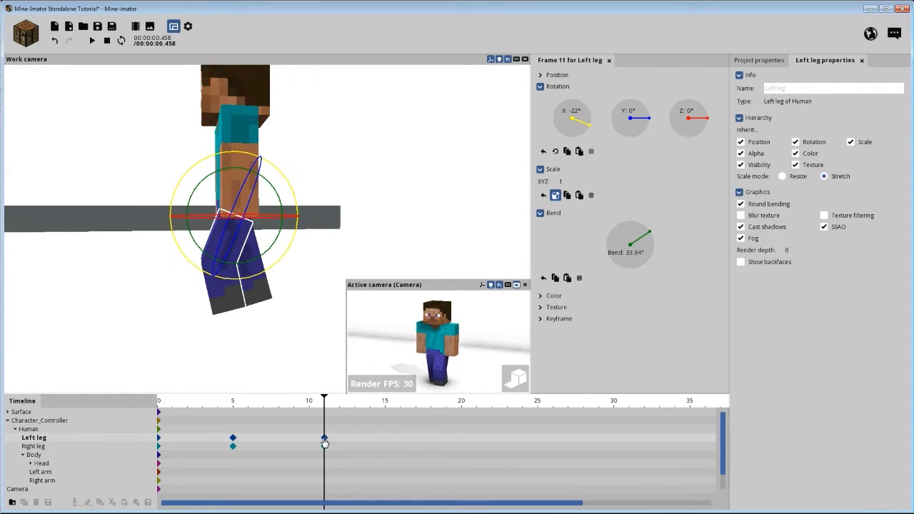
pyautogui.click(635, 253)
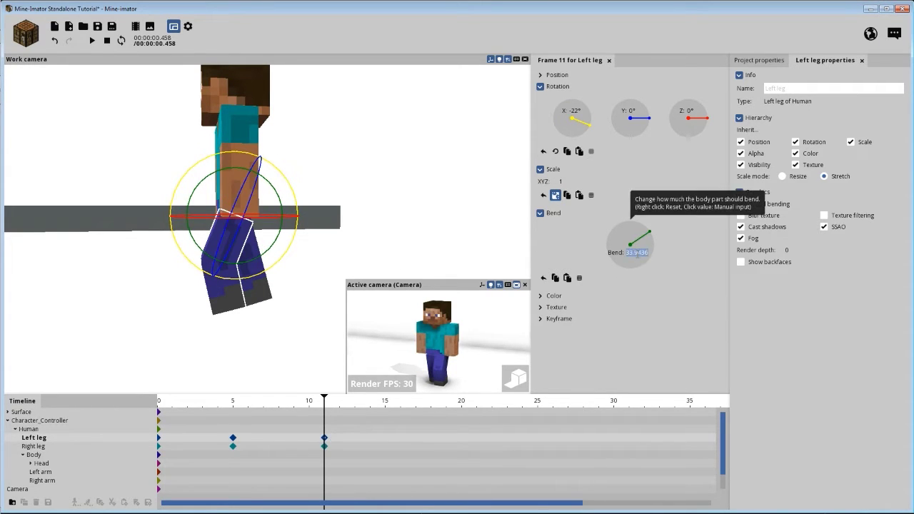
pyautogui.write('33')
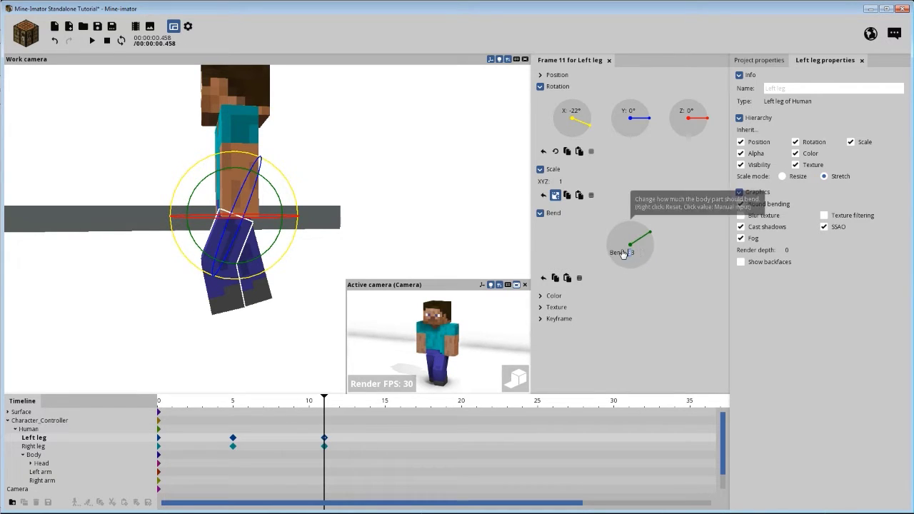
pyautogui.click(651, 247)
pyautogui.click(324, 446)
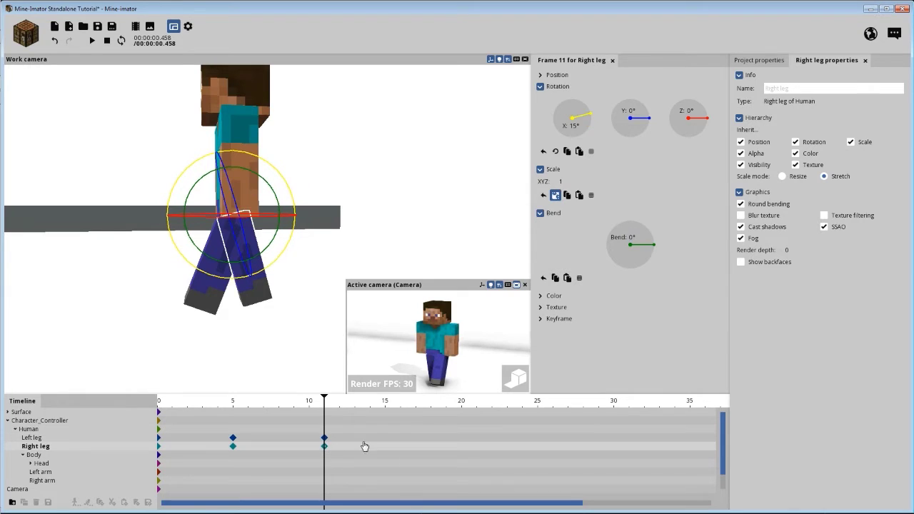
pyautogui.write('33')
pyautogui.press('Return')
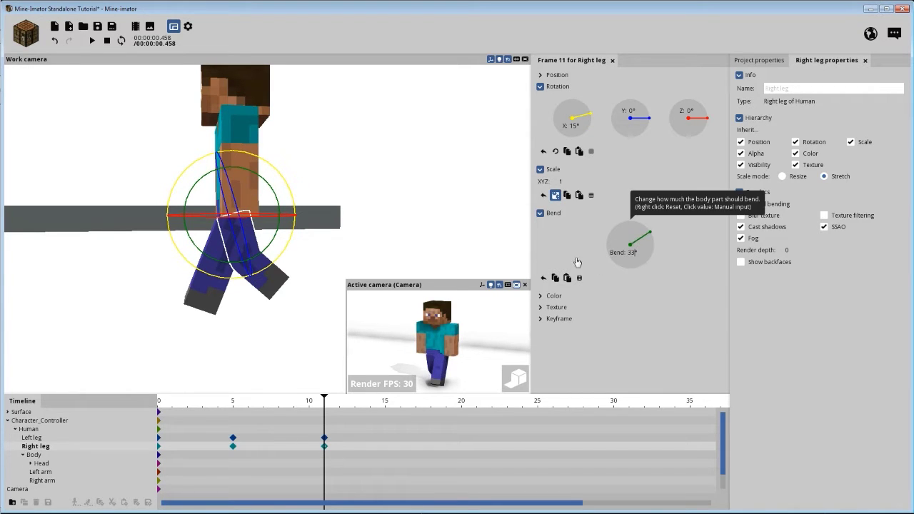
# - Set the left leg's bend to 33° on its frame 5 keyframe
pyautogui.click(233, 446)
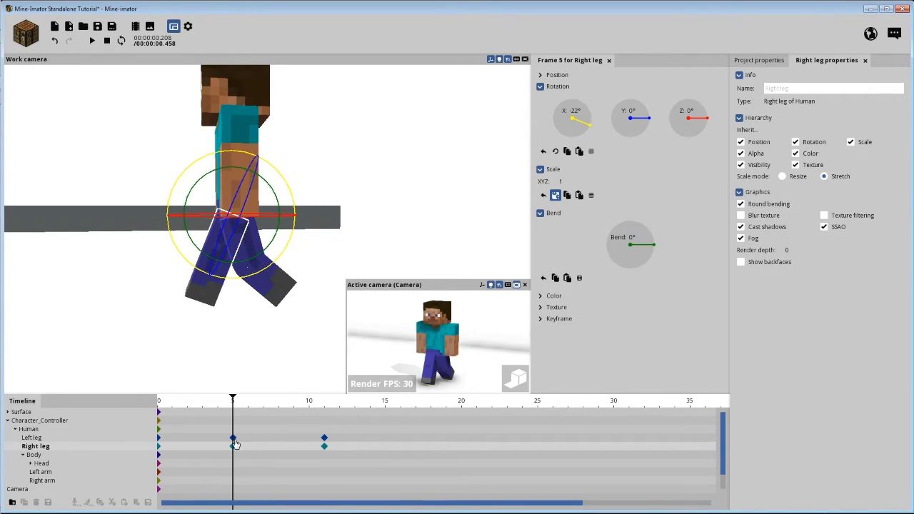
pyautogui.click(233, 433)
pyautogui.click(233, 438)
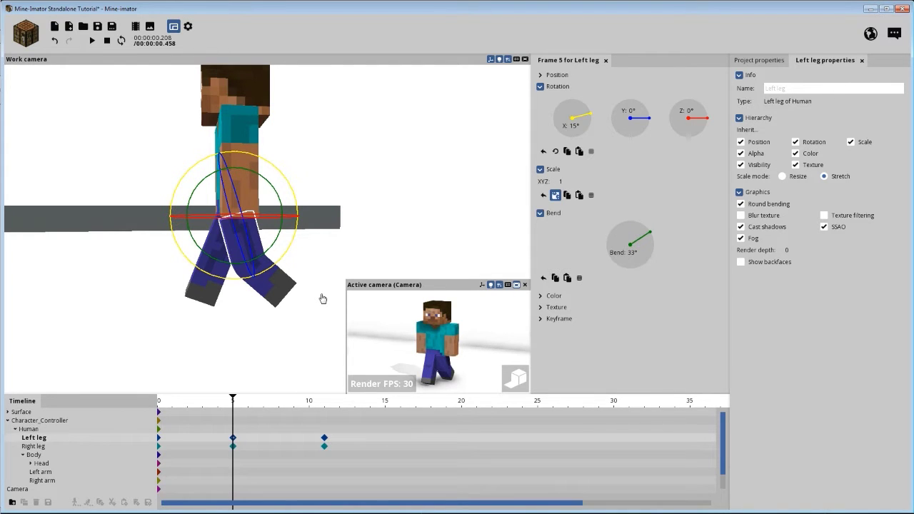
# - Examine both legs' poses between frames 5 and 8 from different angles
pyautogui.moveTo(355, 253); pyautogui.dragTo(351, 207)
pyautogui.moveTo(241, 406); pyautogui.dragTo(264, 423)
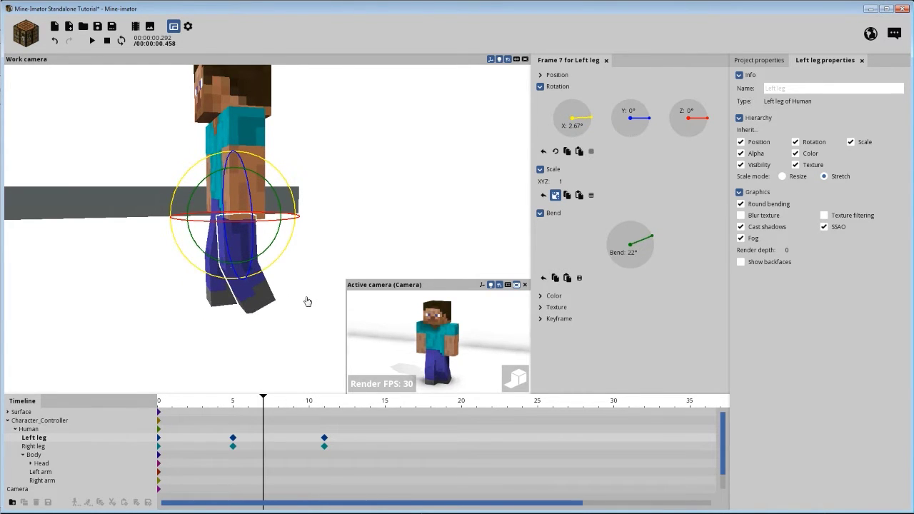
pyautogui.moveTo(305, 312); pyautogui.dragTo(288, 356)
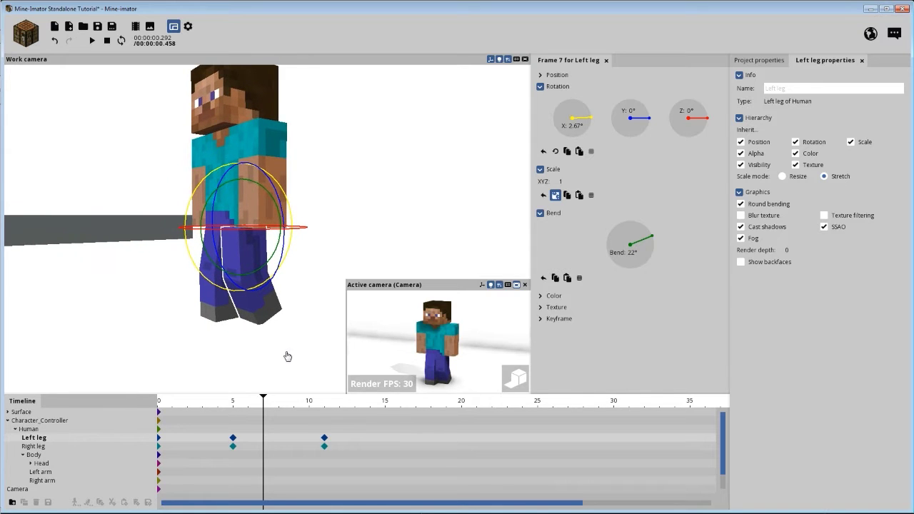
pyautogui.click(233, 447)
pyautogui.moveTo(260, 406); pyautogui.dragTo(279, 405)
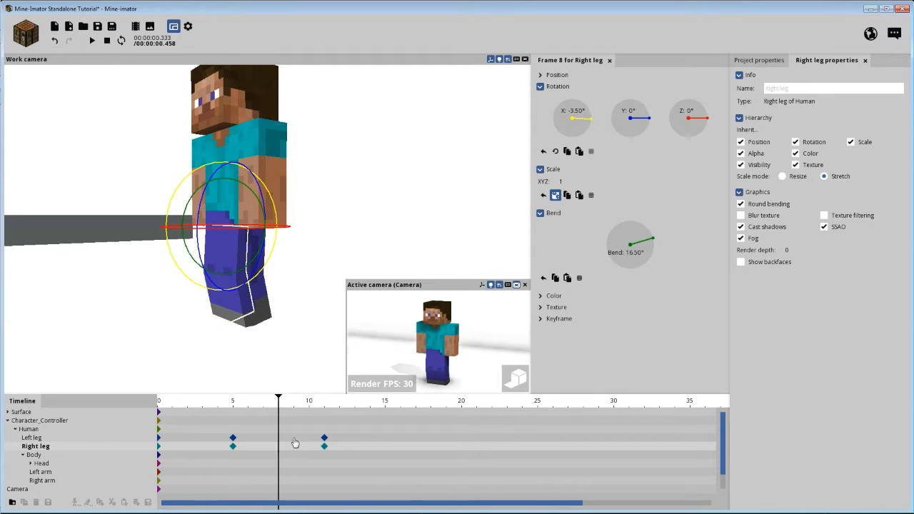
pyautogui.doubleClick(233, 437)
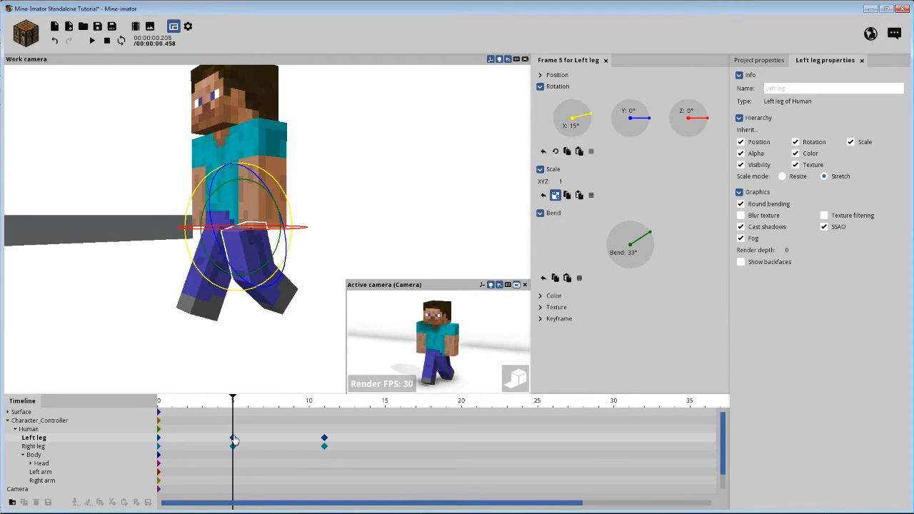
pyautogui.moveTo(361, 237); pyautogui.dragTo(305, 243)
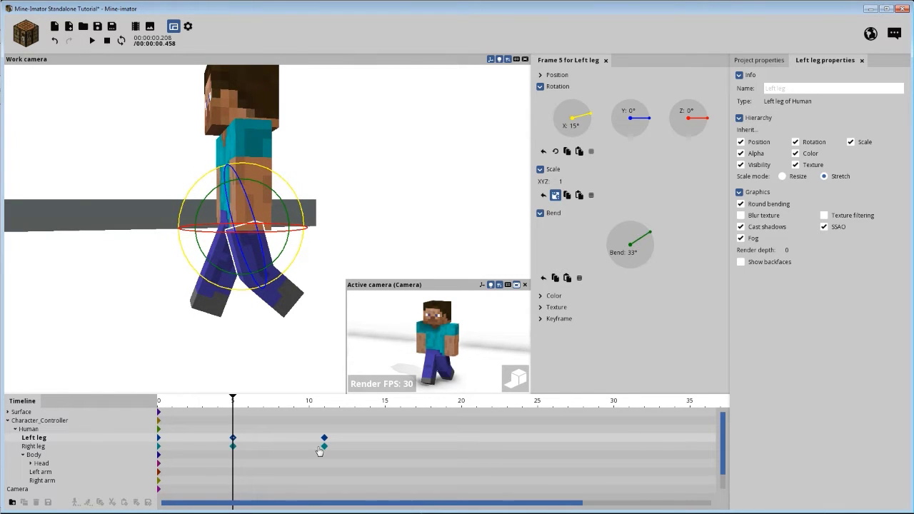
# - Add frame 8 keyframes for the left and right legs, and reset the right leg's bend to 0° there
pyautogui.moveTo(248, 407); pyautogui.dragTo(279, 413)
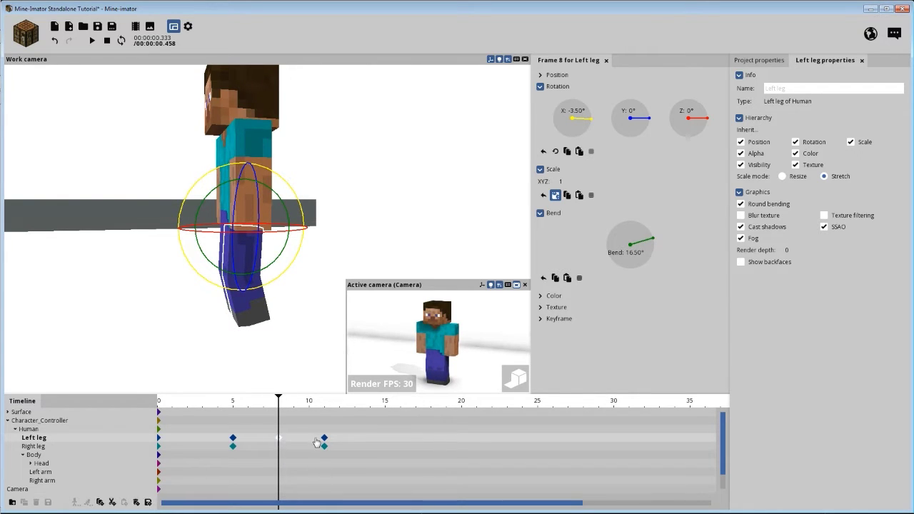
pyautogui.click(279, 447)
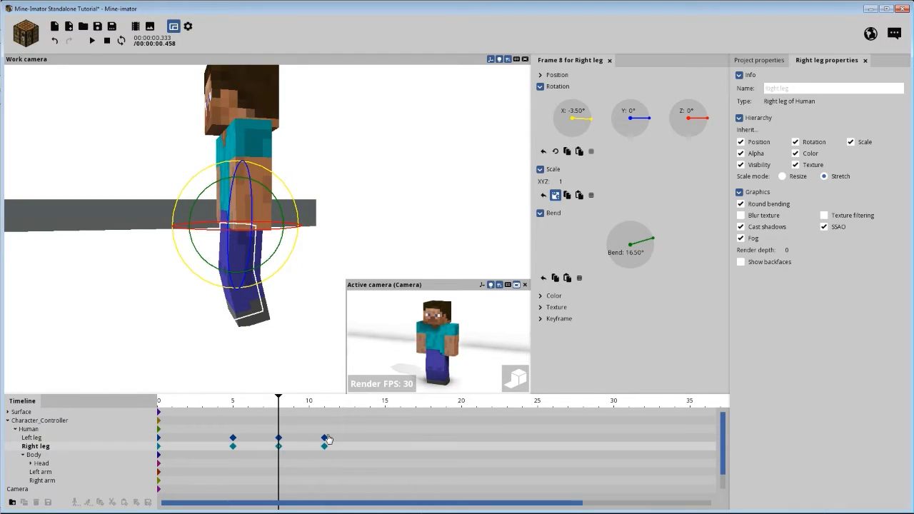
pyautogui.rightClick(644, 252)
# - Compare the leg poses at frames 8 and 11, and set the left leg's bend at frame 8 to 23°
pyautogui.click(279, 438)
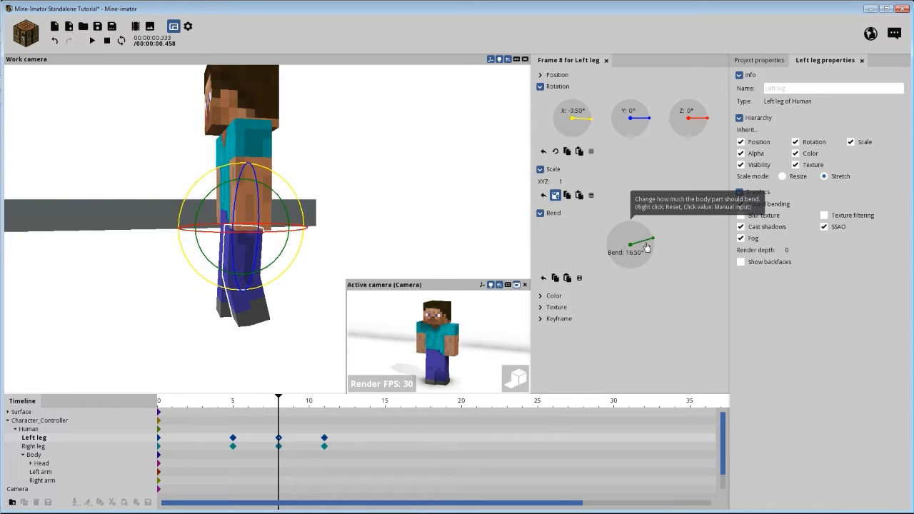
pyautogui.click(324, 439)
pyautogui.click(324, 447)
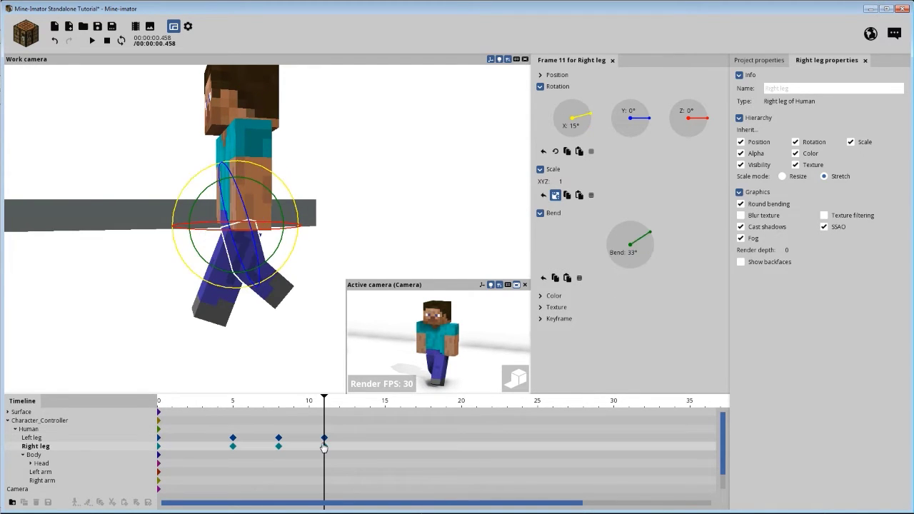
pyautogui.click(280, 437)
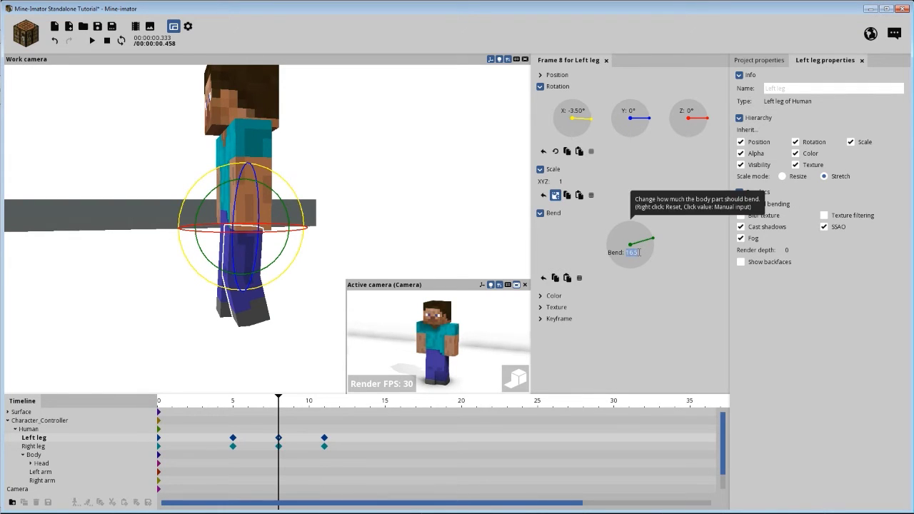
pyautogui.click(639, 252)
pyautogui.write('25')
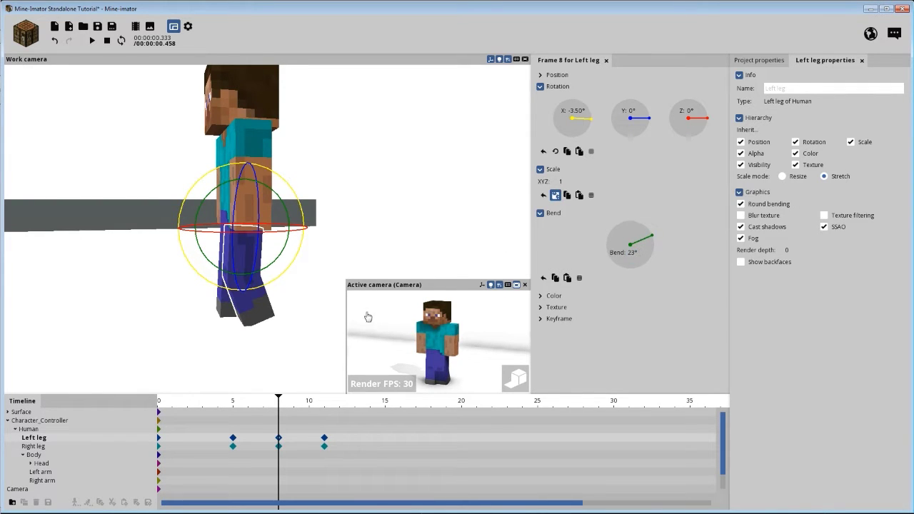
# - Play the animation from the start and check the leg poses at frames 5 and 8
pyautogui.moveTo(268, 404); pyautogui.dragTo(132, 413)
pyautogui.press('space')
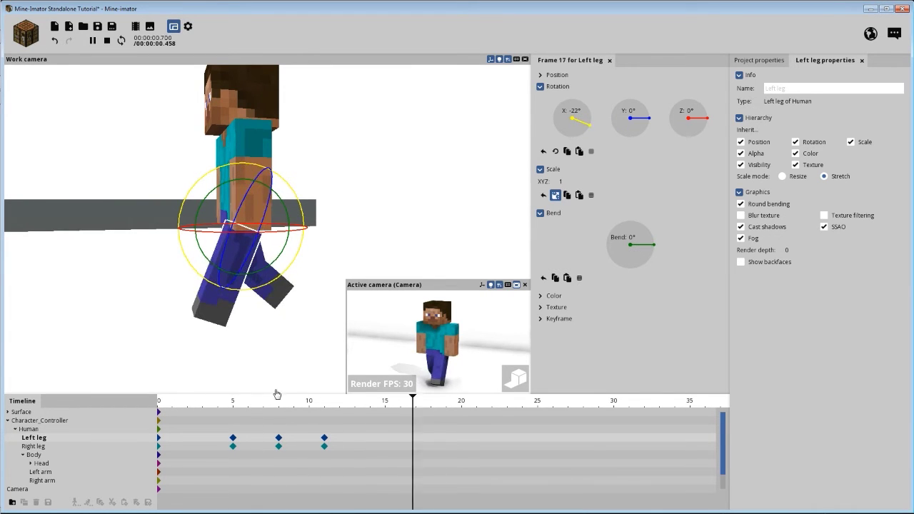
pyautogui.click(228, 411)
pyautogui.moveTo(228, 412); pyautogui.dragTo(263, 423)
pyautogui.click(278, 446)
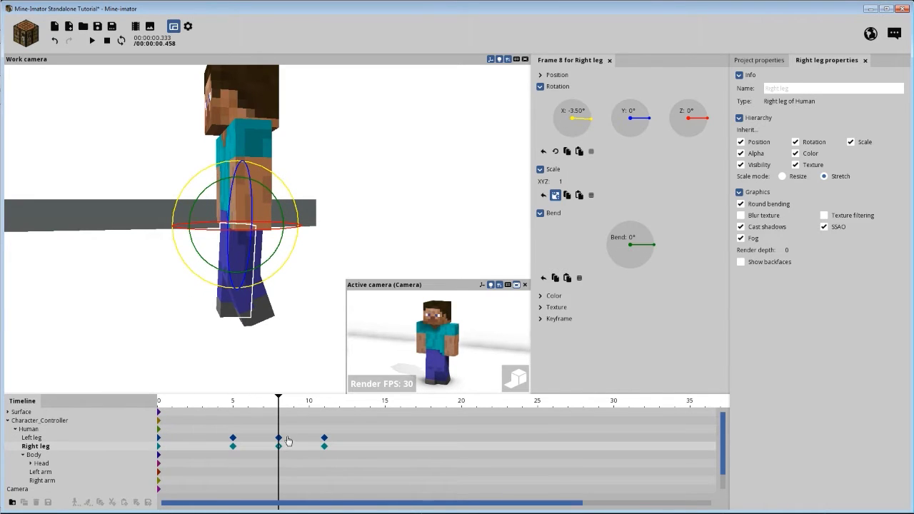
pyautogui.click(234, 437)
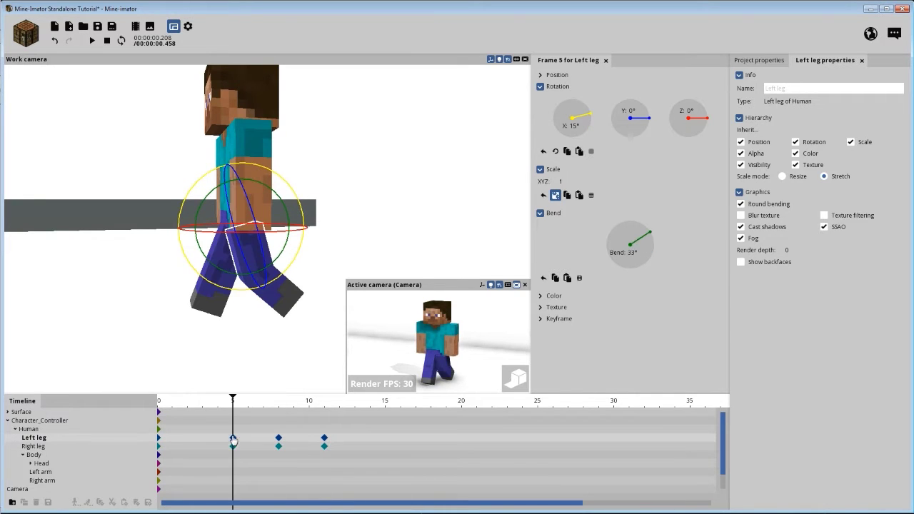
# - Set the left leg's bend to 45° on its frame 8 keyframe
pyautogui.click(278, 439)
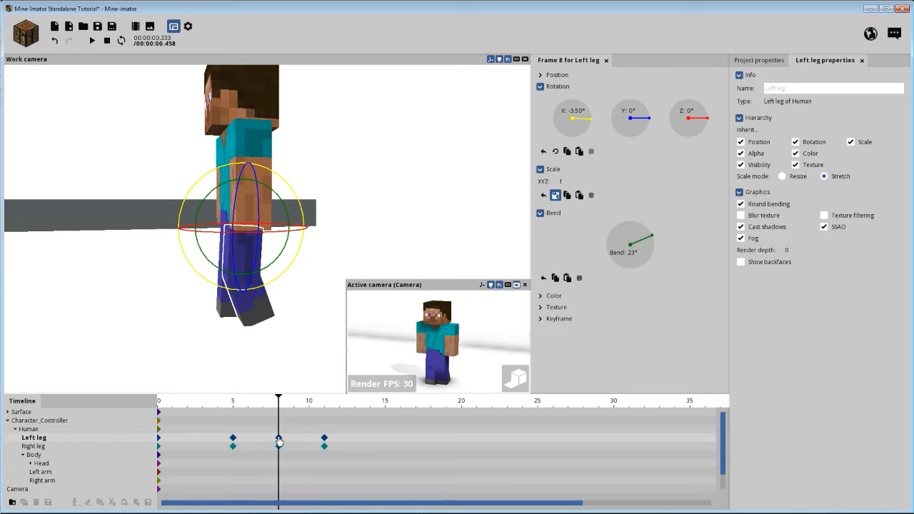
pyautogui.click(636, 252)
pyautogui.write('45')
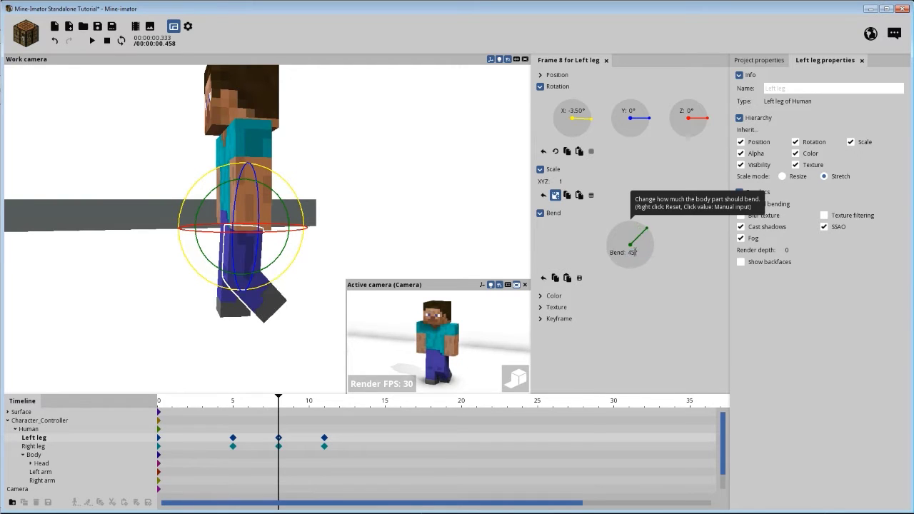
pyautogui.press('Return')
# - Review the leg motion across the keyframes, save the project, and return to frame 0
pyautogui.moveTo(279, 406); pyautogui.dragTo(336, 419)
pyautogui.press('Return')
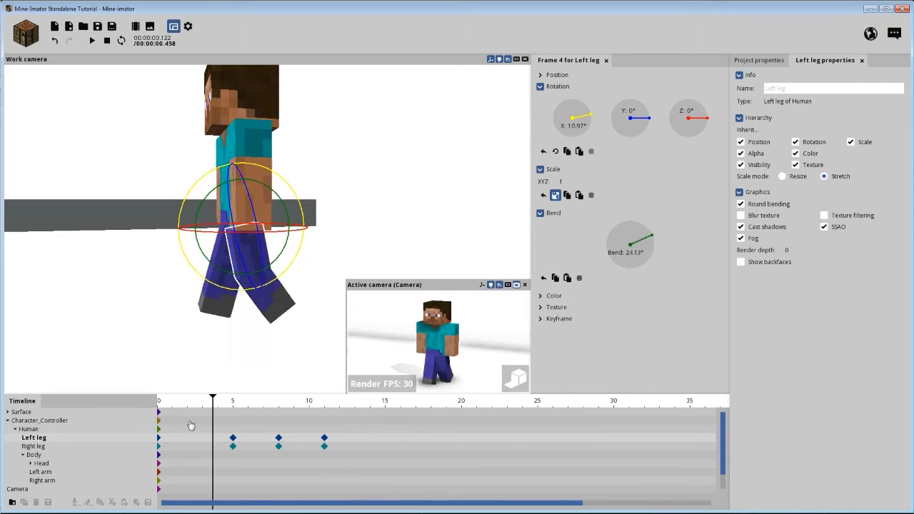
pyautogui.press('Return')
pyautogui.press('Return')
pyautogui.press('Return')
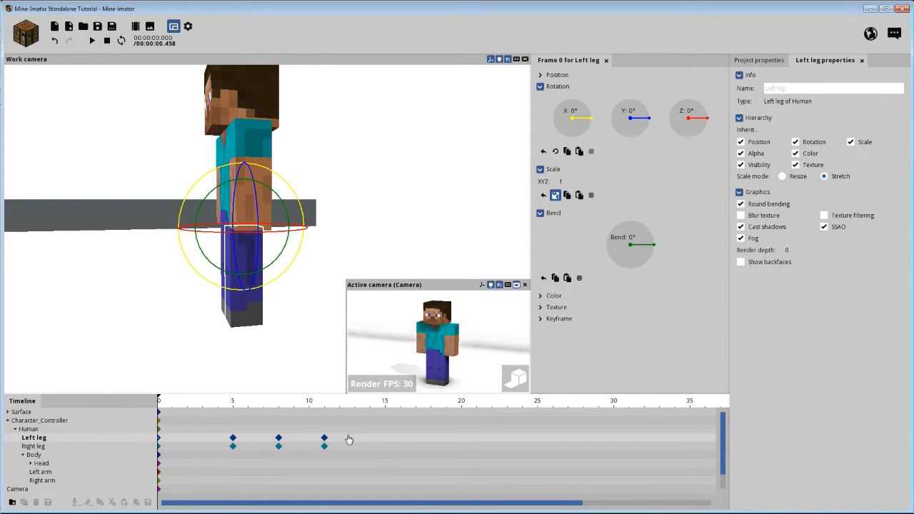
# - Retime both legs' keyframes after frame 0 so the three poses fall on frames 10, 16 and 21
pyautogui.moveTo(224, 441); pyautogui.dragTo(422, 456)
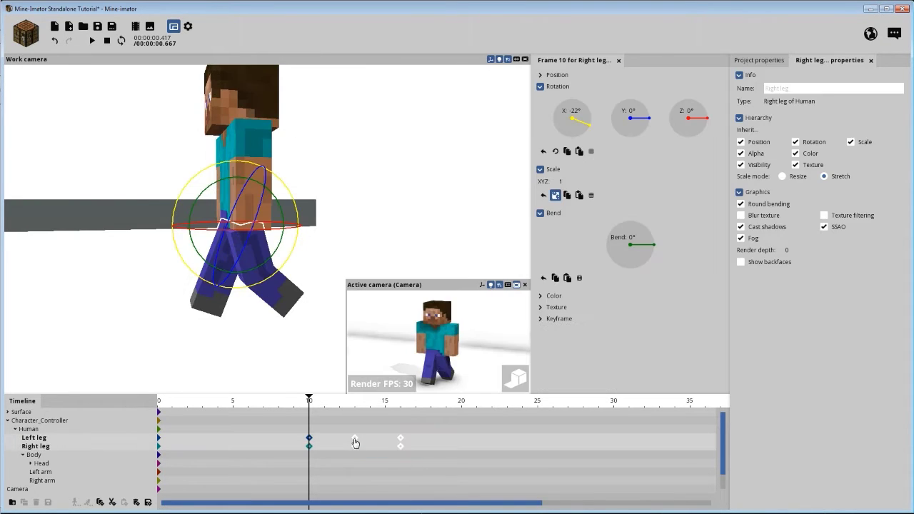
pyautogui.moveTo(355, 440); pyautogui.dragTo(421, 437)
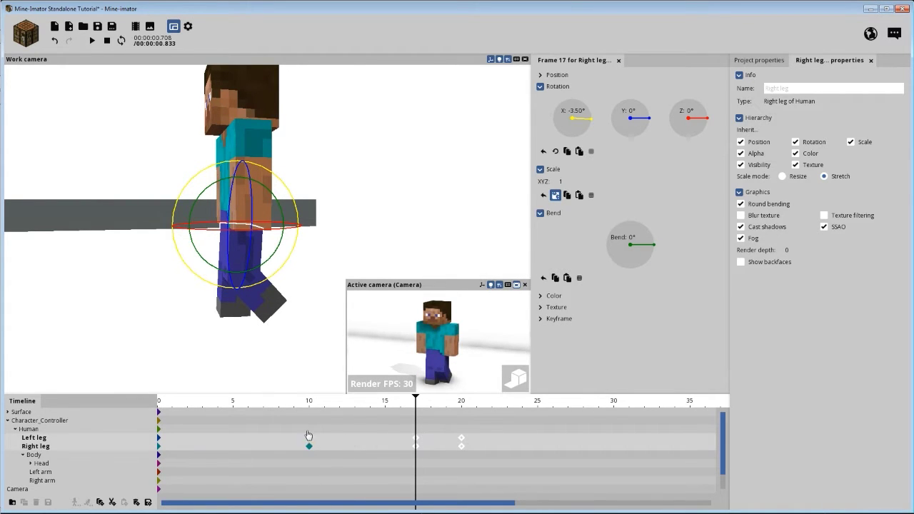
pyautogui.moveTo(491, 433); pyautogui.dragTo(463, 455)
pyautogui.moveTo(462, 442); pyautogui.dragTo(395, 439)
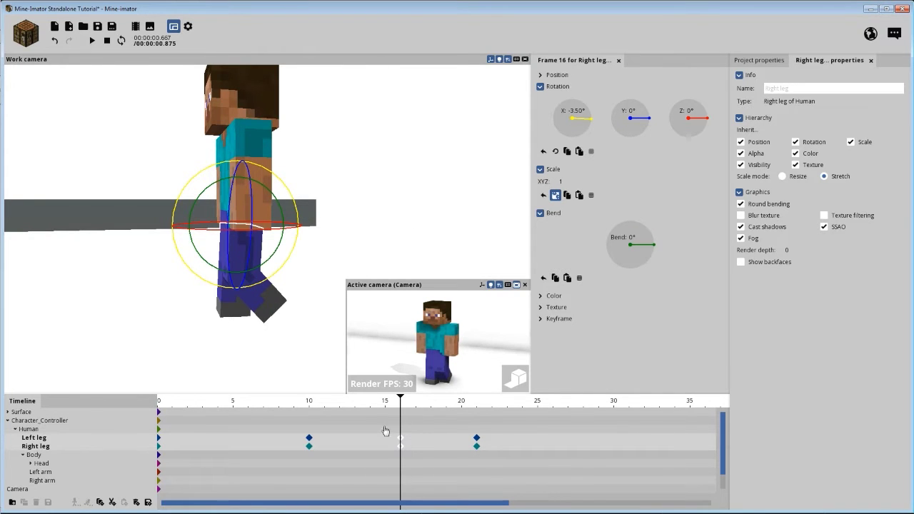
# - Preview the leg motion and move both legs' last two poses to frames 15 and 20
pyautogui.moveTo(316, 406); pyautogui.dragTo(289, 406)
pyautogui.press('space')
pyautogui.press('space')
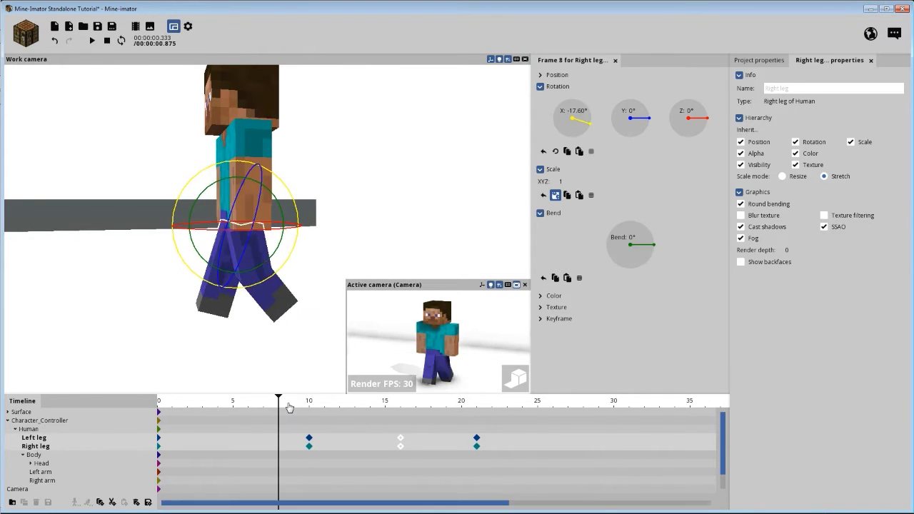
pyautogui.press('space')
pyautogui.press('space')
pyautogui.moveTo(399, 446); pyautogui.dragTo(384, 445)
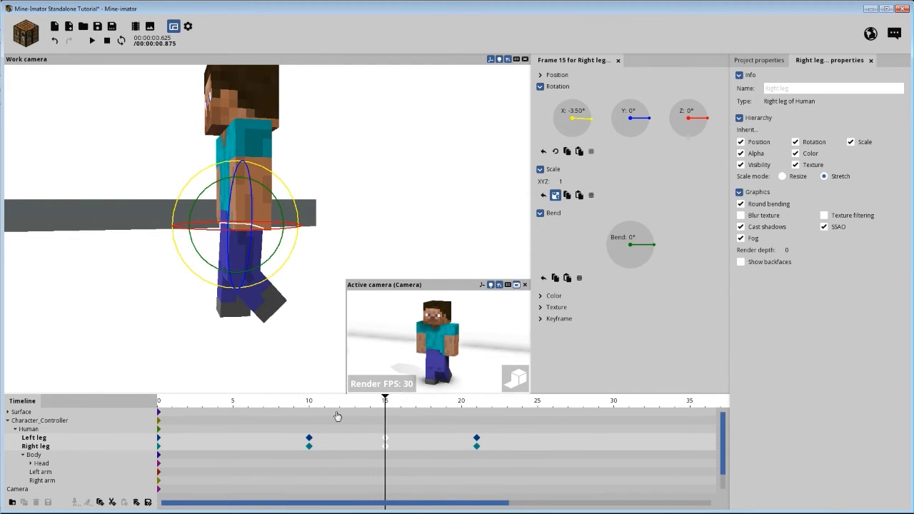
pyautogui.moveTo(494, 433); pyautogui.dragTo(464, 437)
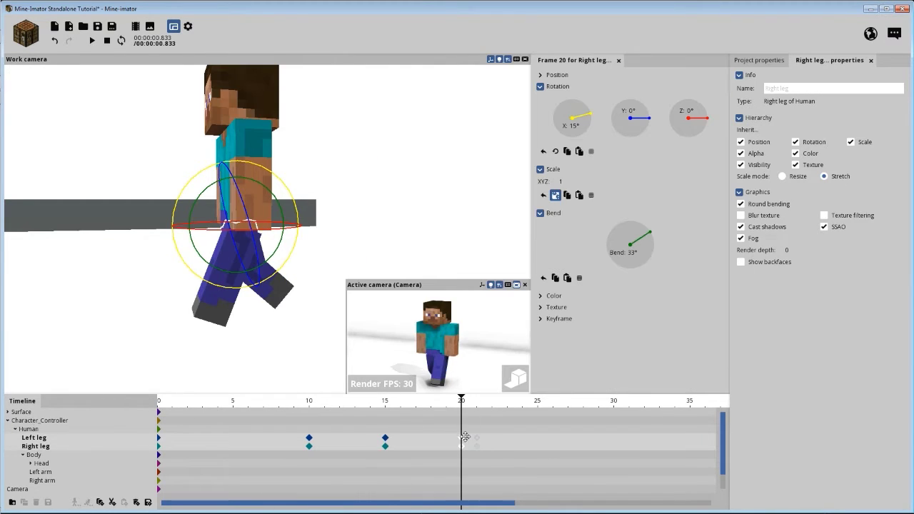
# - Play the retimed leg animation from the start, return to frame 0, and save the project
pyautogui.moveTo(312, 406); pyautogui.dragTo(143, 403)
pyautogui.press('space')
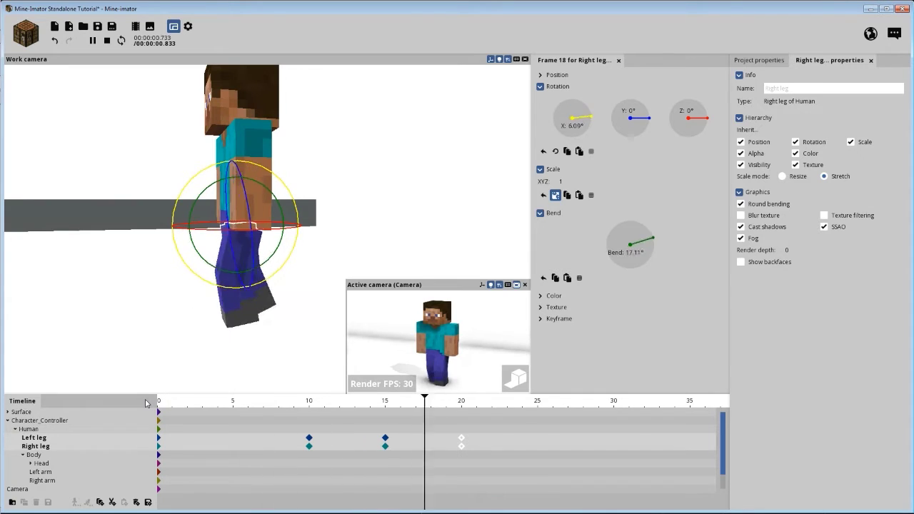
pyautogui.press('space')
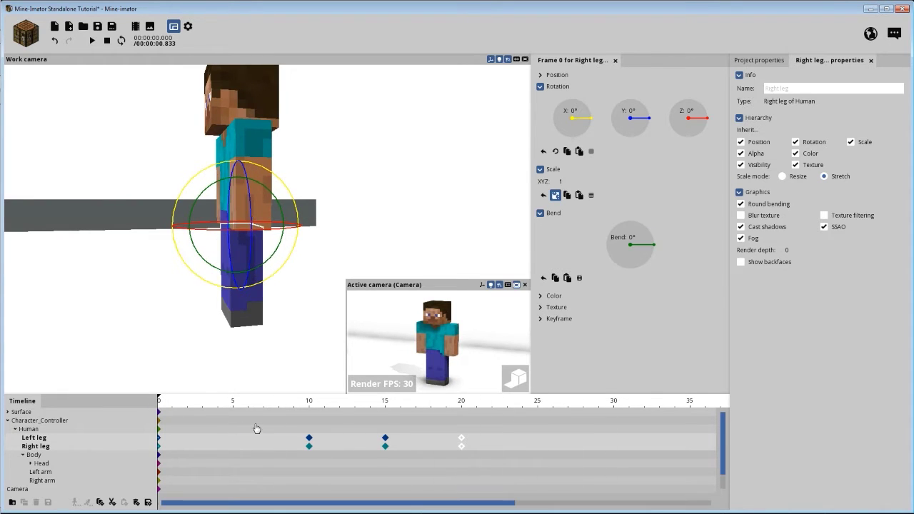
pyautogui.hotkey('ctrl', 's')
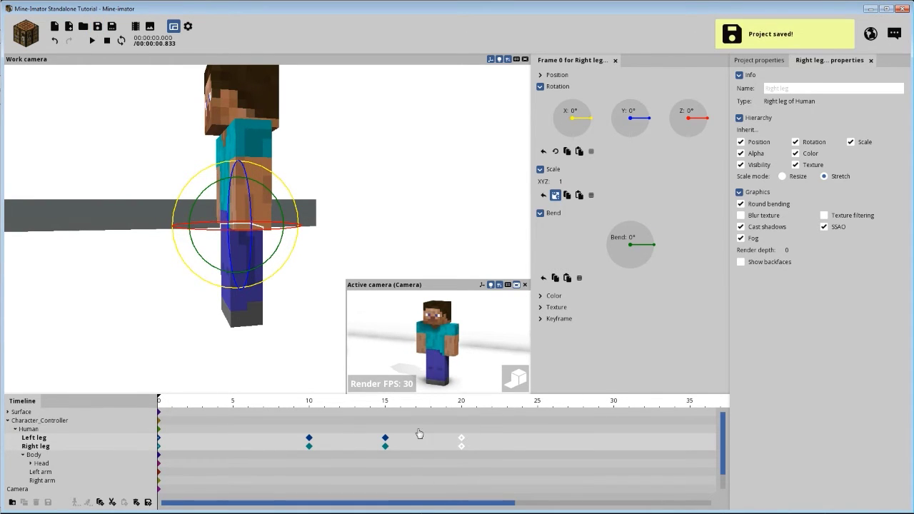
# - Copy both legs' keyframes at frames 10, 15 and 20 and paste the set starting at frame 30
pyautogui.moveTo(418, 409); pyautogui.dragTo(309, 425)
pyautogui.moveTo(477, 434); pyautogui.dragTo(314, 453)
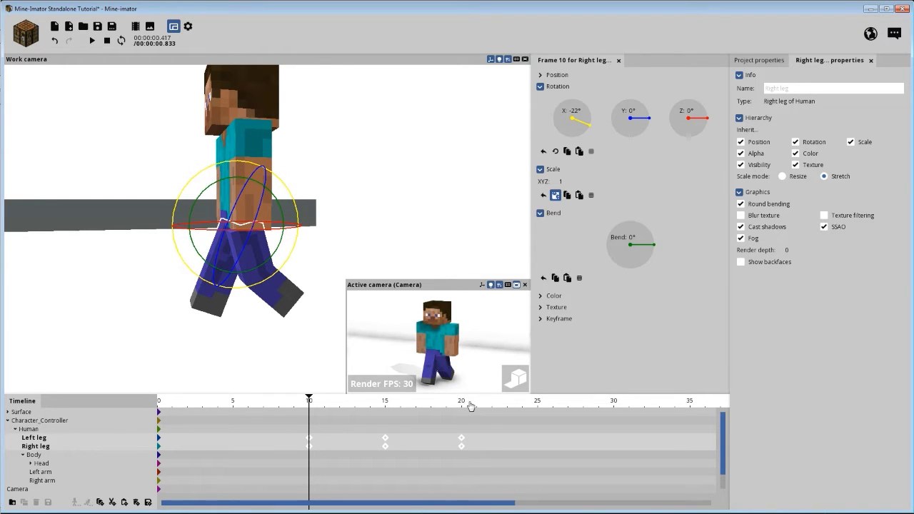
pyautogui.moveTo(439, 406); pyautogui.dragTo(613, 437)
pyautogui.hotkey('ctrl', 'v')
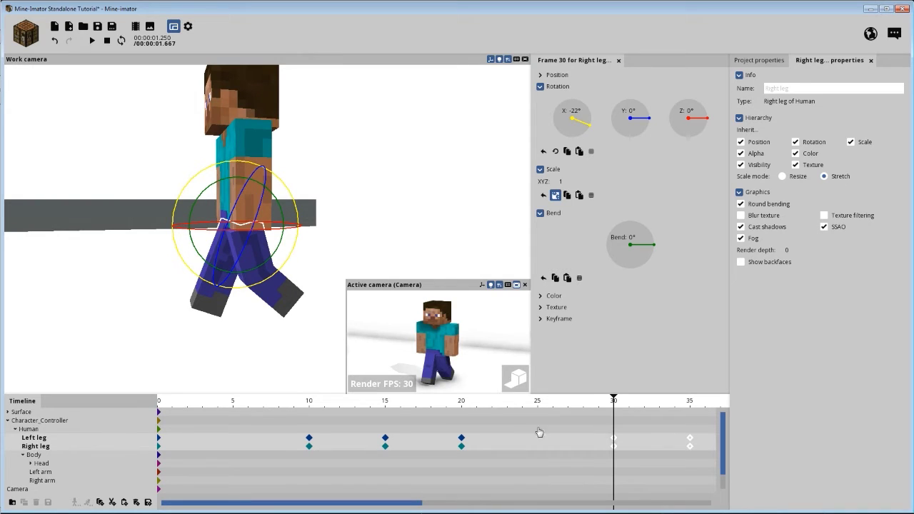
# - Duplicate both legs' frame 15 keyframes and place the copies at frame 25
pyautogui.click(385, 446)
pyautogui.moveTo(538, 405); pyautogui.dragTo(525, 405)
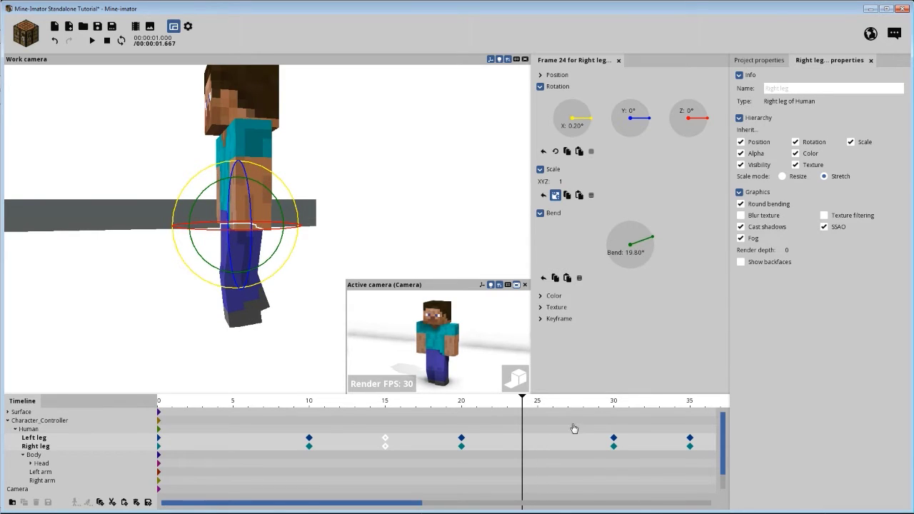
pyautogui.hotkey('ctrl', 'v')
pyautogui.moveTo(567, 441); pyautogui.dragTo(536, 435)
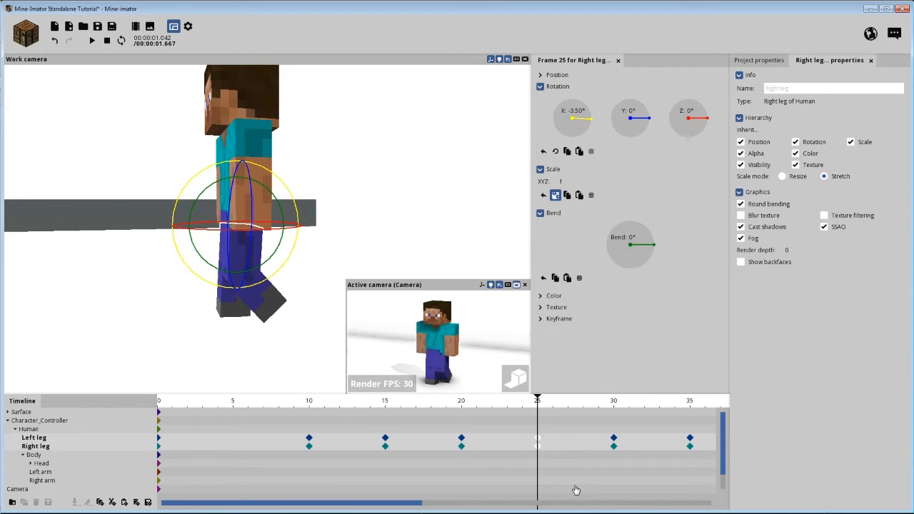
# - Swap the leg bends at frame 25, resetting the left leg to 0° and setting the right leg to 45°
pyautogui.click(553, 452)
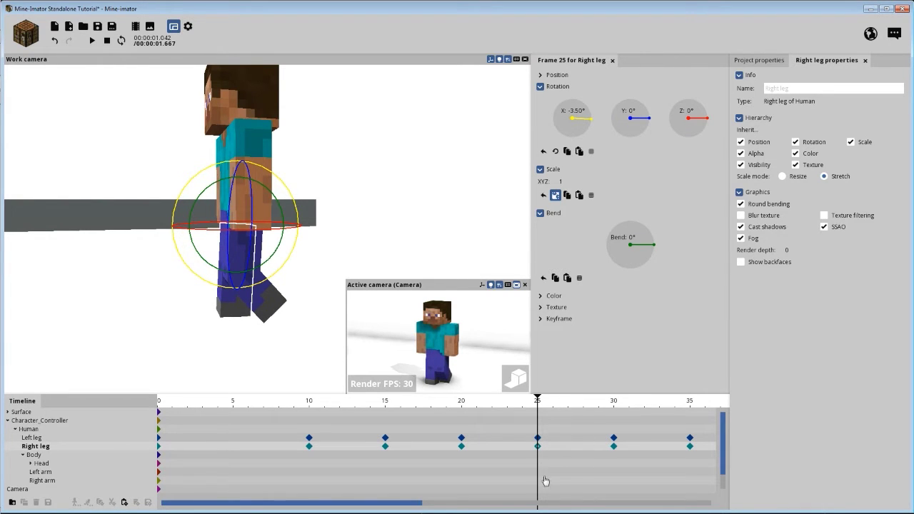
pyautogui.click(537, 438)
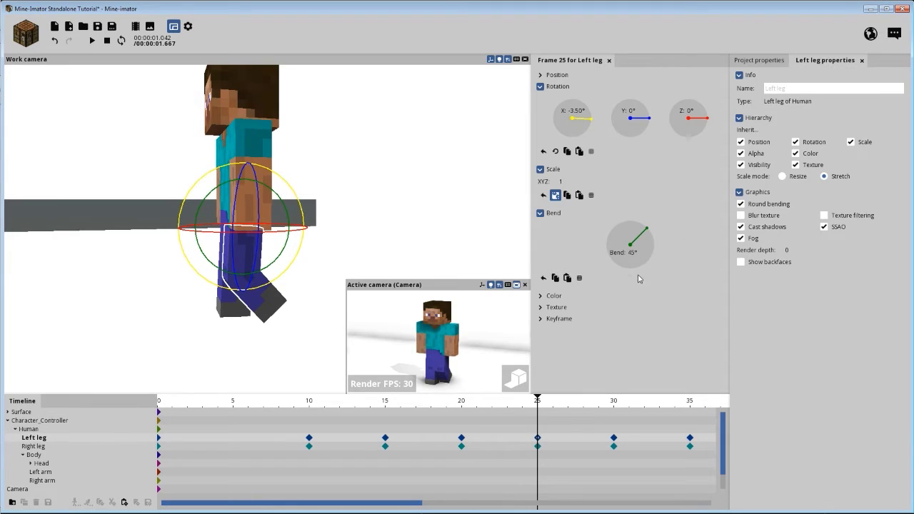
pyautogui.click(538, 446)
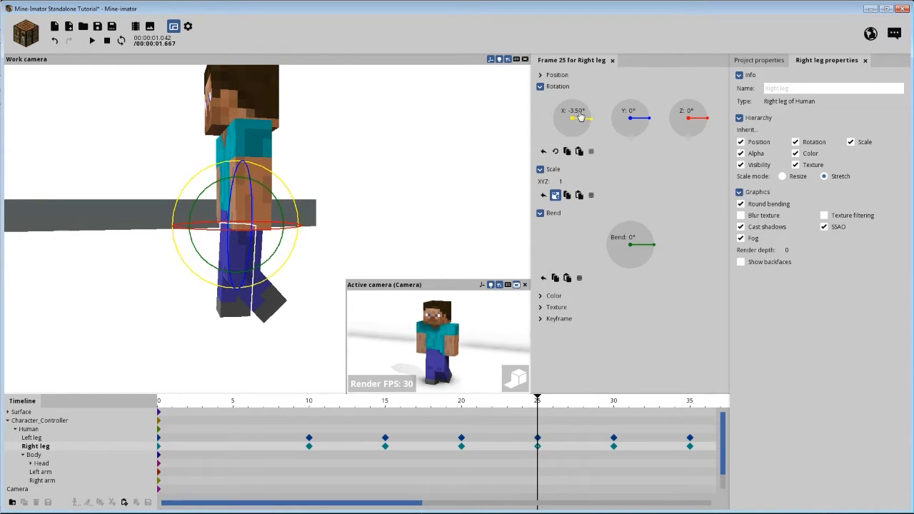
pyautogui.click(538, 438)
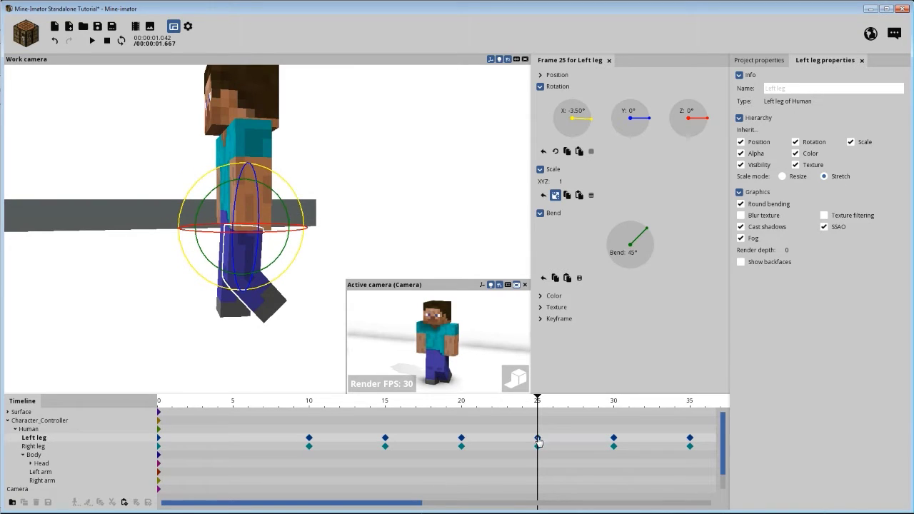
pyautogui.rightClick(635, 252)
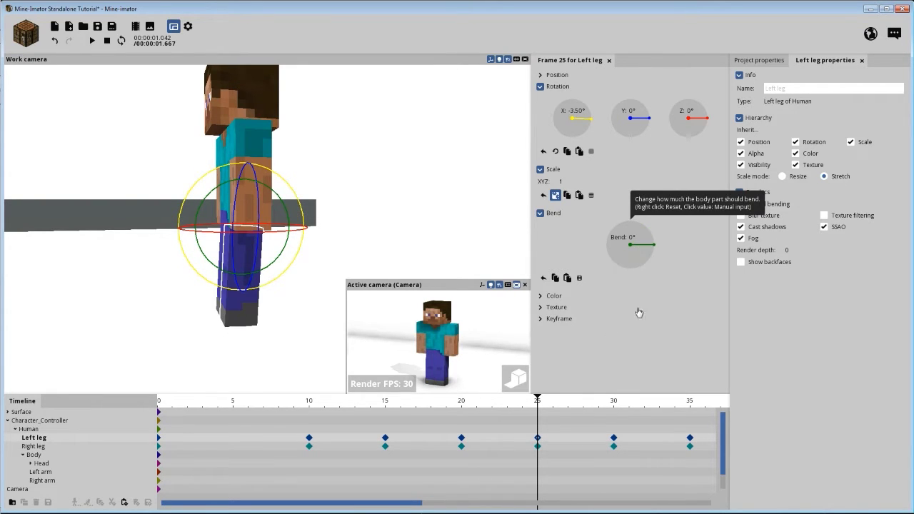
pyautogui.click(539, 447)
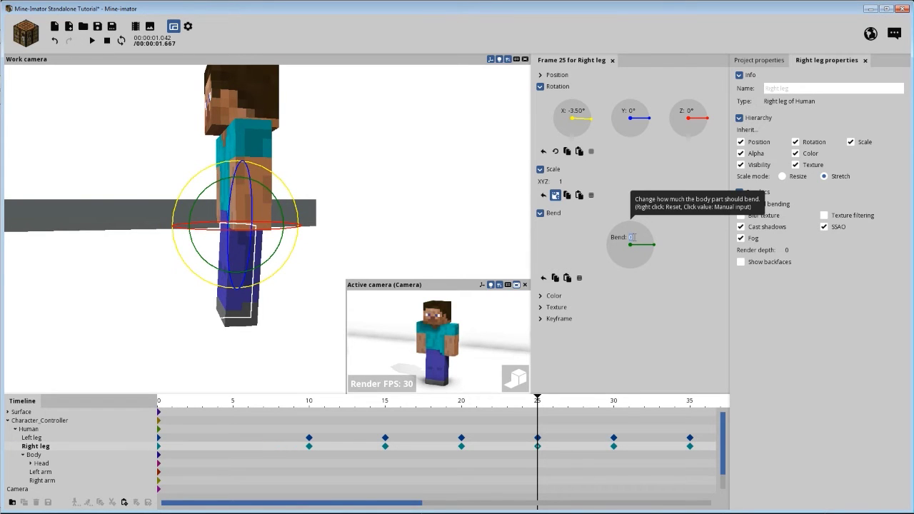
pyautogui.moveTo(634, 241); pyautogui.dragTo(187, 402)
# - Play the extended leg animation from the start to past frame 40, stop it, and save the project
pyautogui.click(612, 402)
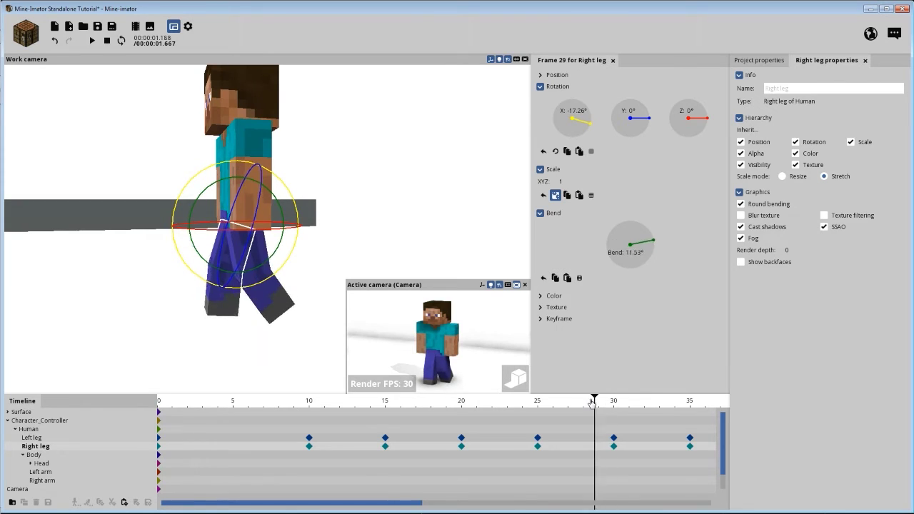
pyautogui.keyDown('ctrl'); pyautogui.scroll(-2, 470, 422); pyautogui.keyUp('ctrl')
pyautogui.moveTo(423, 409); pyautogui.dragTo(235, 411)
pyautogui.press('space')
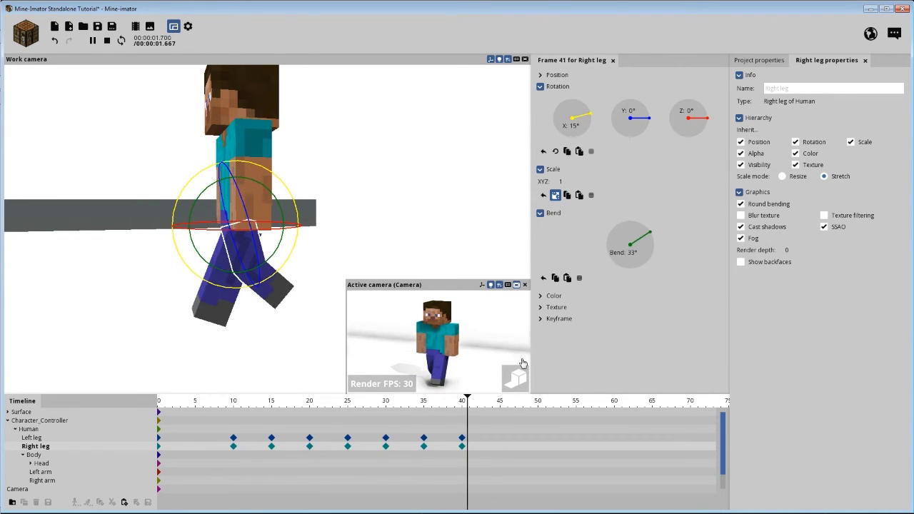
pyautogui.click(107, 40)
pyautogui.click(110, 27)
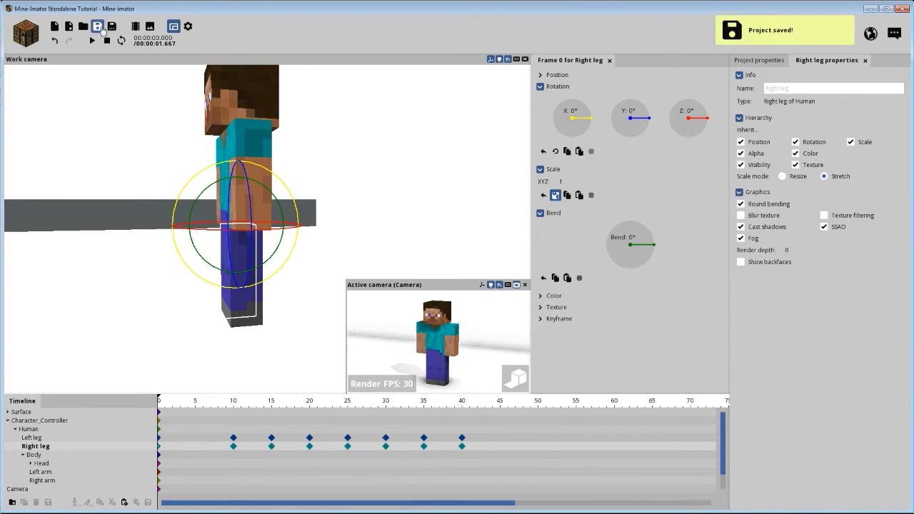
# - Go to frame 10 and create a keyframe there for both the right arm and the left arm
pyautogui.moveTo(221, 409)
pyautogui.mouseDown()
pyautogui.moveTo(390, 419)
pyautogui.moveTo(233, 413)
pyautogui.mouseUp()
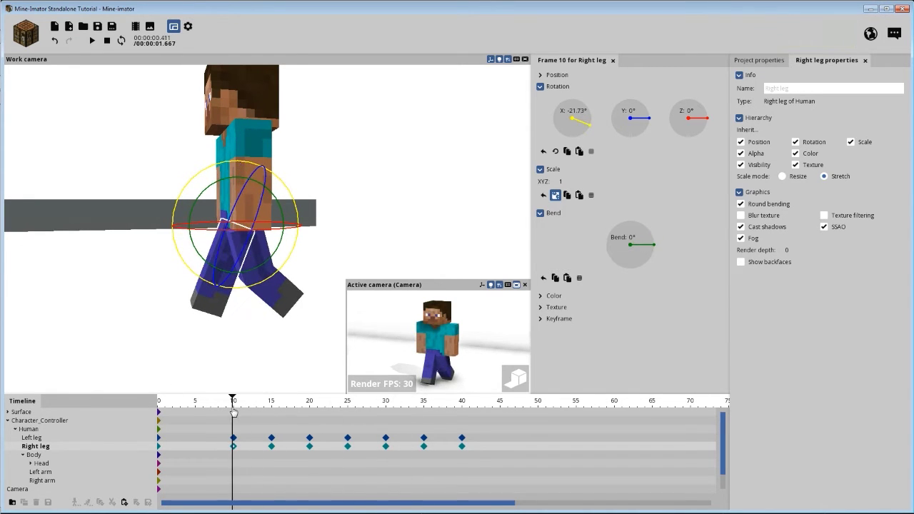
pyautogui.scroll(1, 277, 424)
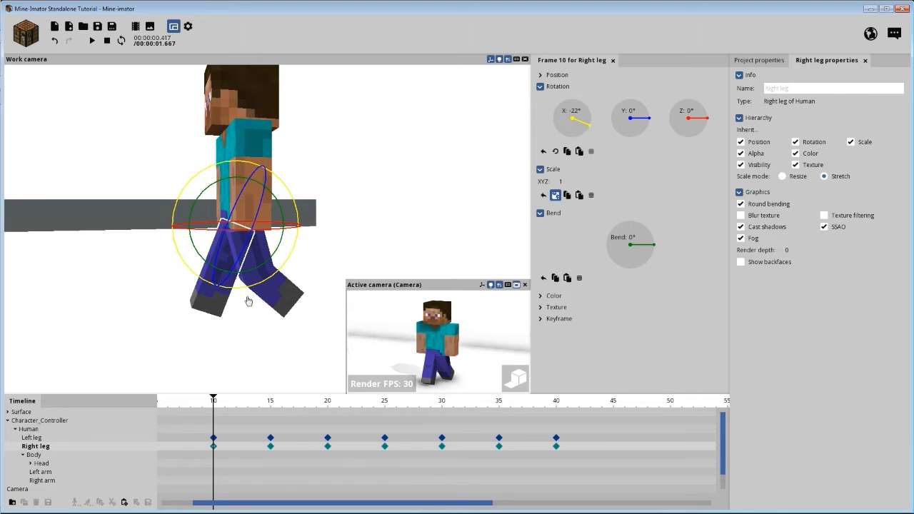
pyautogui.moveTo(134, 286); pyautogui.dragTo(135, 285, button='middle')
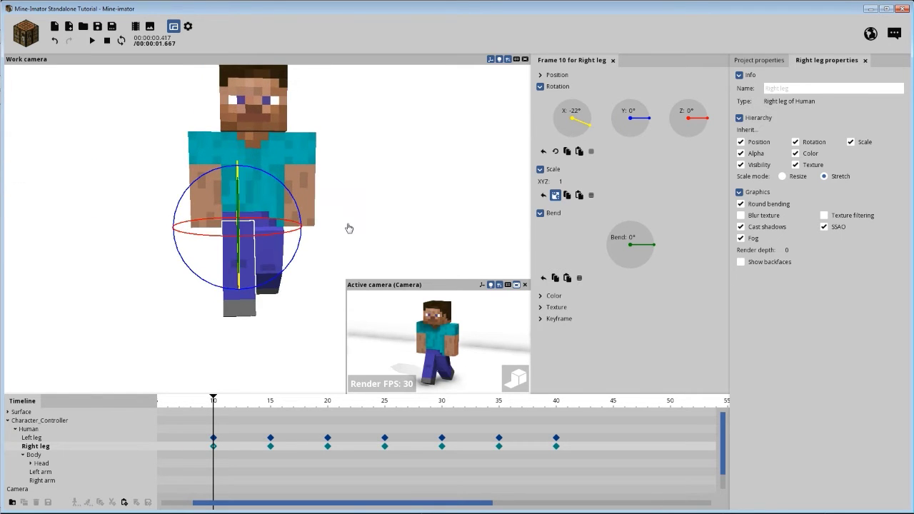
pyautogui.moveTo(348, 227); pyautogui.dragTo(348, 228, button='middle')
pyautogui.moveTo(389, 196); pyautogui.dragTo(388, 196, button='middle')
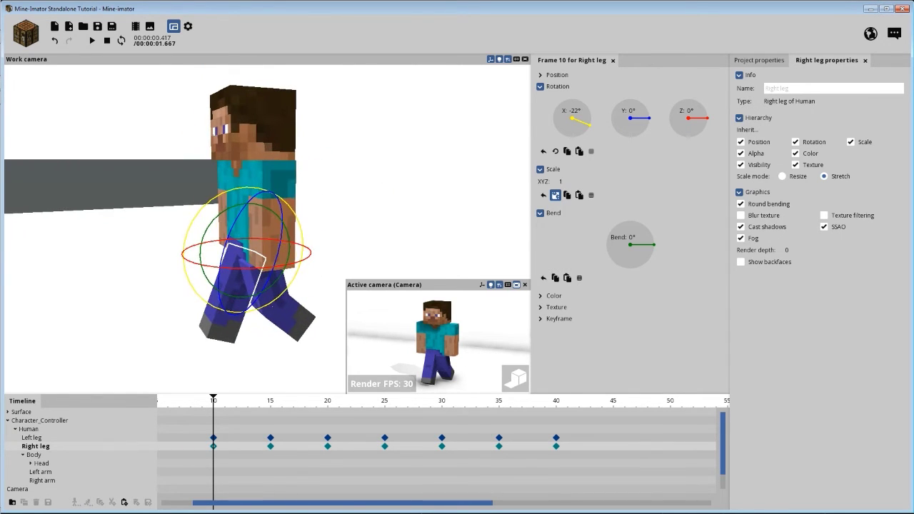
pyautogui.click(215, 472)
pyautogui.rightClick(213, 482)
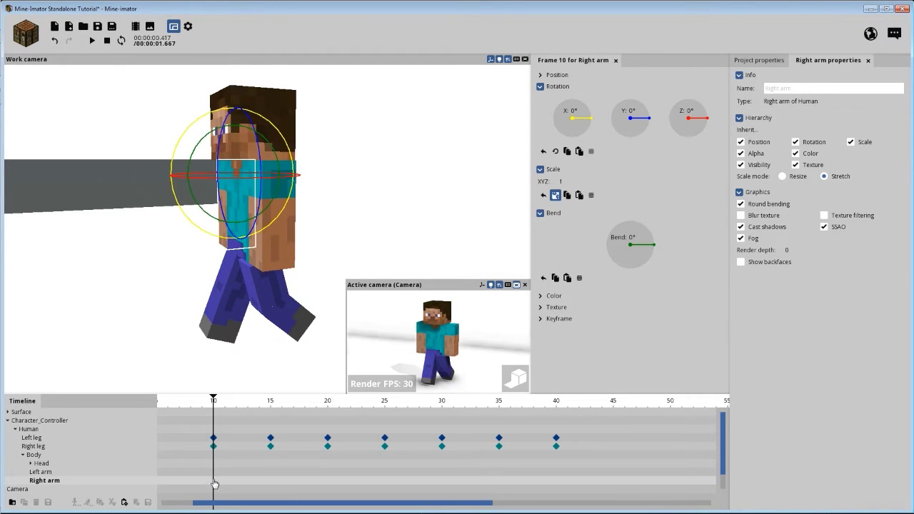
pyautogui.rightClick(213, 473)
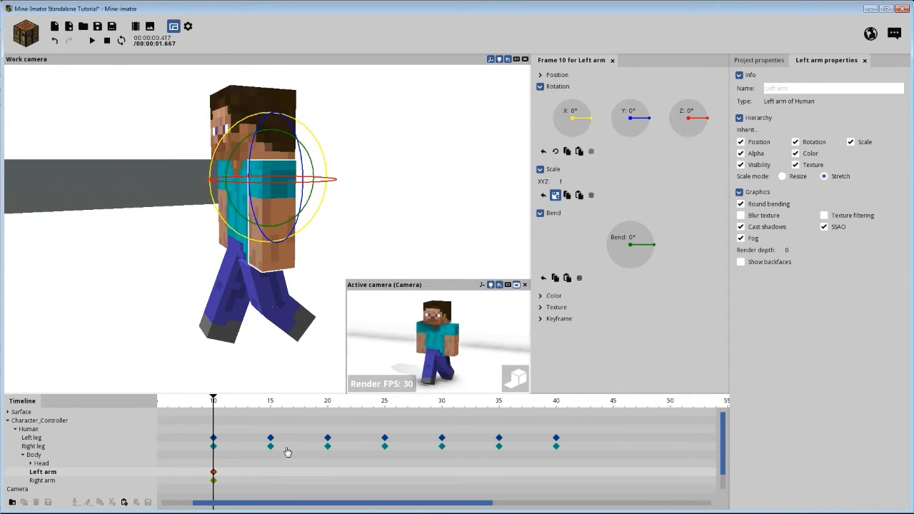
# - Rotate the left arm forward at frame 10 to about -36.6° on the X axis
pyautogui.moveTo(722, 428); pyautogui.dragTo(722, 442)
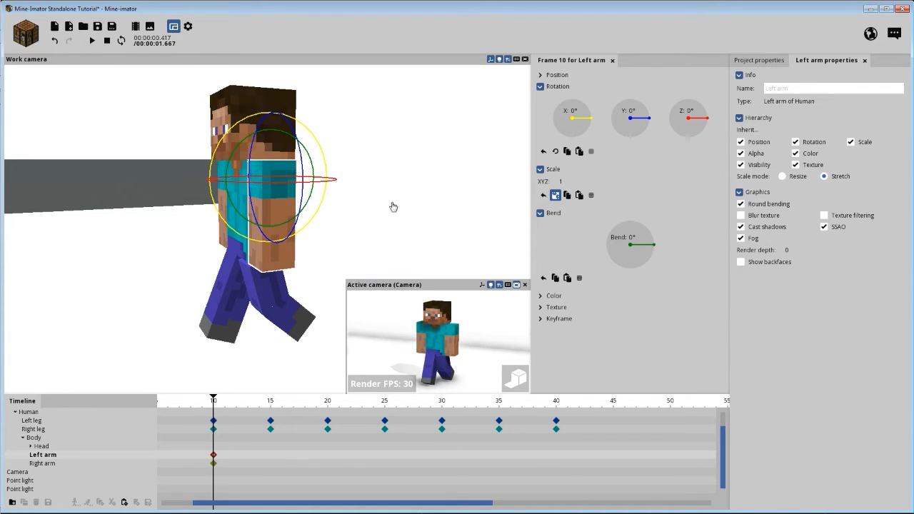
pyautogui.moveTo(393, 207); pyautogui.dragTo(361, 149, button='middle')
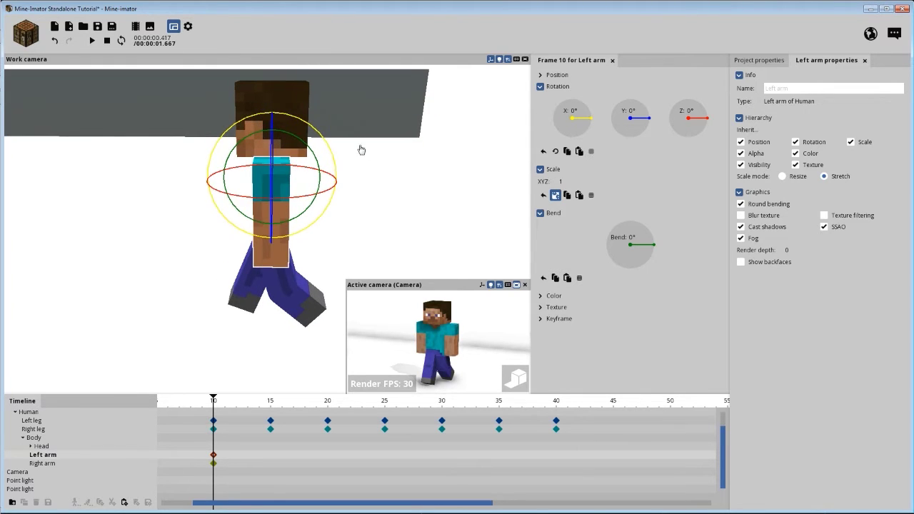
pyautogui.moveTo(314, 134); pyautogui.dragTo(341, 165)
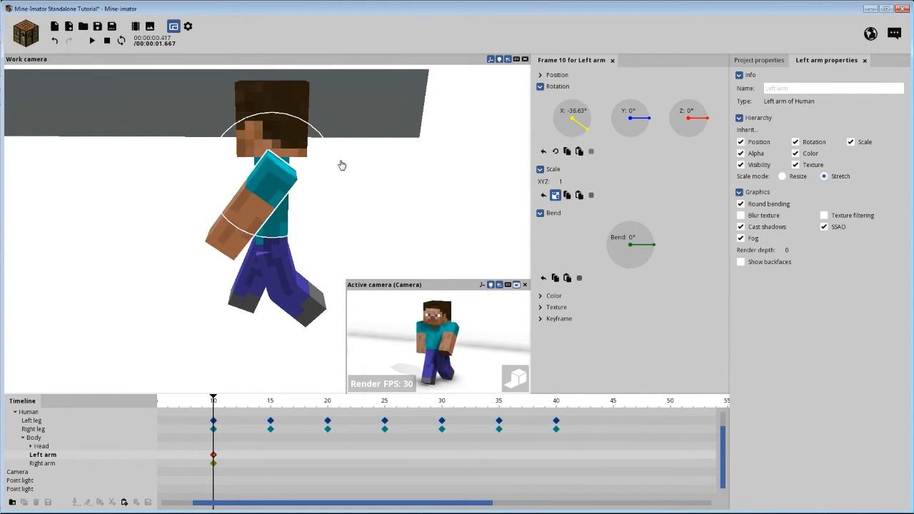
# - Swing the right arm backward at frame 10 to an X rotation of about 27.7° and bend it about 13.5°
pyautogui.moveTo(341, 165); pyautogui.dragTo(264, 170, button='middle')
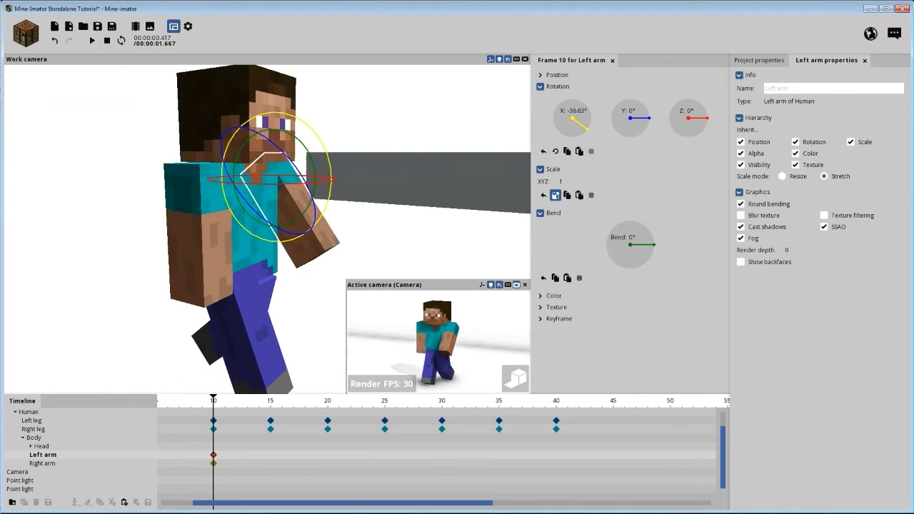
pyautogui.scroll(-5, 163, 261)
pyautogui.moveTo(169, 279); pyautogui.dragTo(210, 235, button='middle')
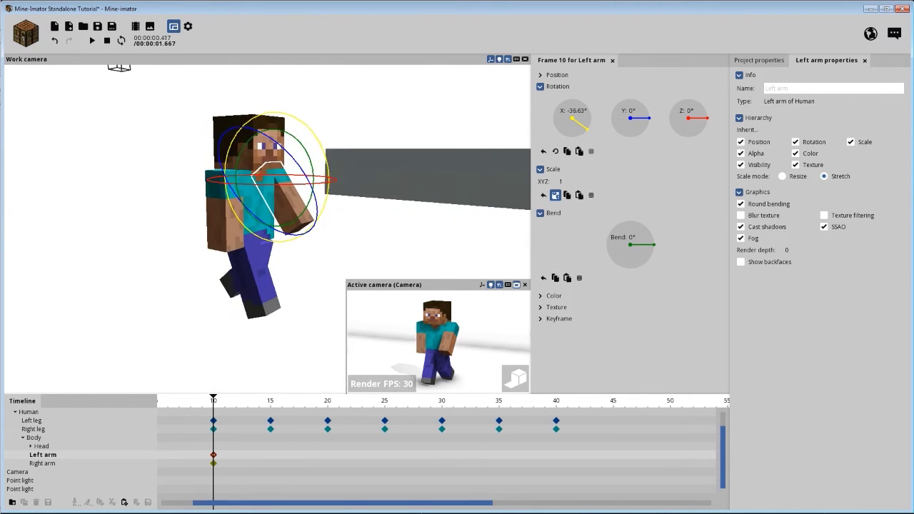
pyautogui.click(210, 235)
pyautogui.moveTo(174, 283); pyautogui.dragTo(195, 275, button='middle')
pyautogui.moveTo(277, 134); pyautogui.dragTo(264, 152)
# - Bend the left arm about 8° on its frame 10 keyframe
pyautogui.moveTo(263, 152); pyautogui.dragTo(331, 289, button='middle')
pyautogui.click(208, 261)
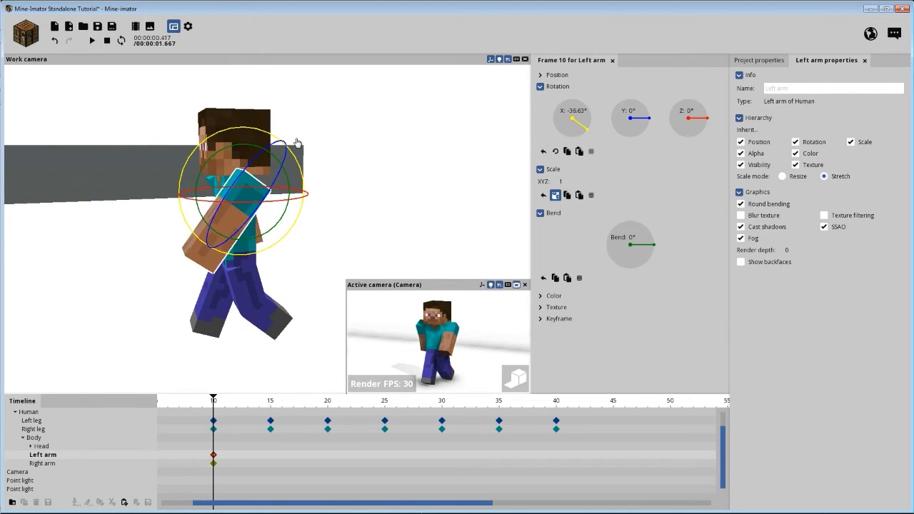
pyautogui.moveTo(250, 148); pyautogui.dragTo(256, 152)
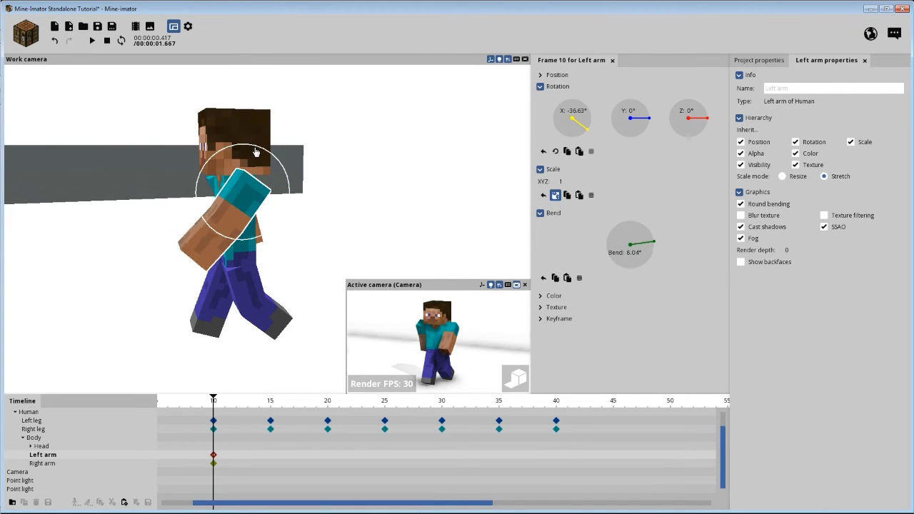
# - Copy both arms' frame 10 keyframes and place the copies at frames 20 and 30
pyautogui.moveTo(216, 413); pyautogui.dragTo(270, 416)
pyautogui.moveTo(234, 449); pyautogui.dragTo(212, 469)
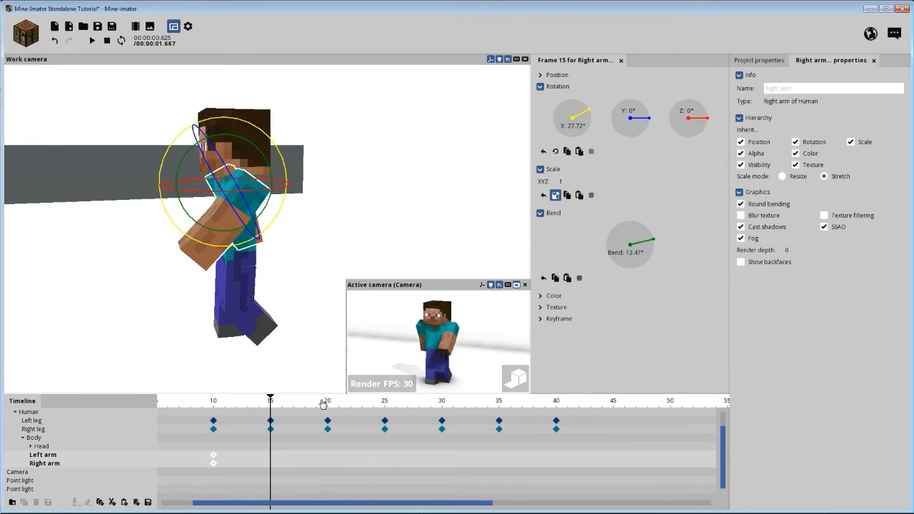
pyautogui.moveTo(323, 404)
pyautogui.mouseDown()
pyautogui.moveTo(333, 401)
pyautogui.moveTo(328, 411)
pyautogui.mouseUp()
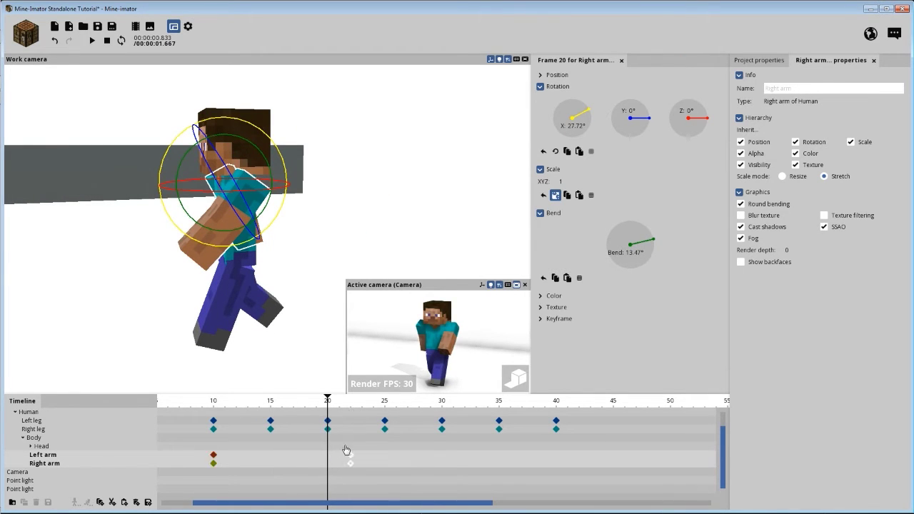
pyautogui.hotkey('ctrl', 'c')
pyautogui.hotkey('ctrl', 'v')
pyautogui.hotkey('ctrl', 'v')
pyautogui.moveTo(482, 463); pyautogui.dragTo(442, 462)
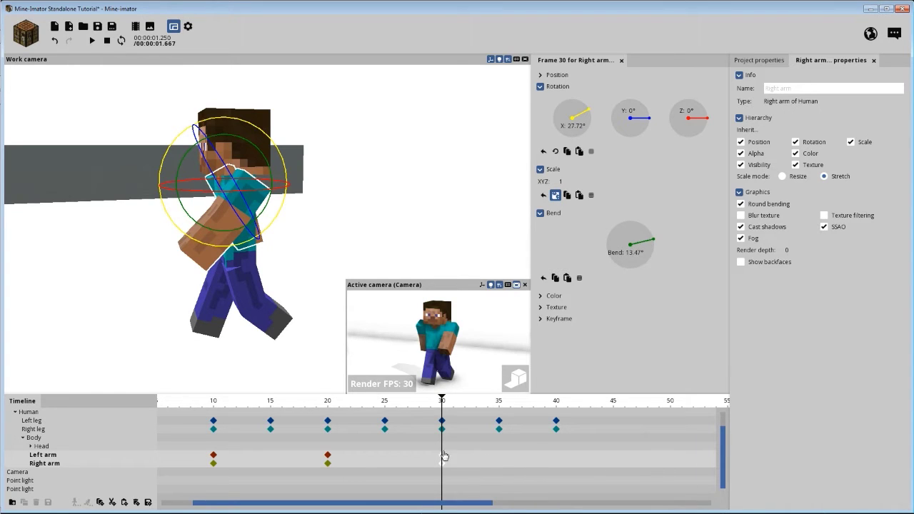
# - Set the left arm's keyframes at frames 10, 20 and 30 to an X rotation of -36° and a bend of 8°
pyautogui.click(328, 455)
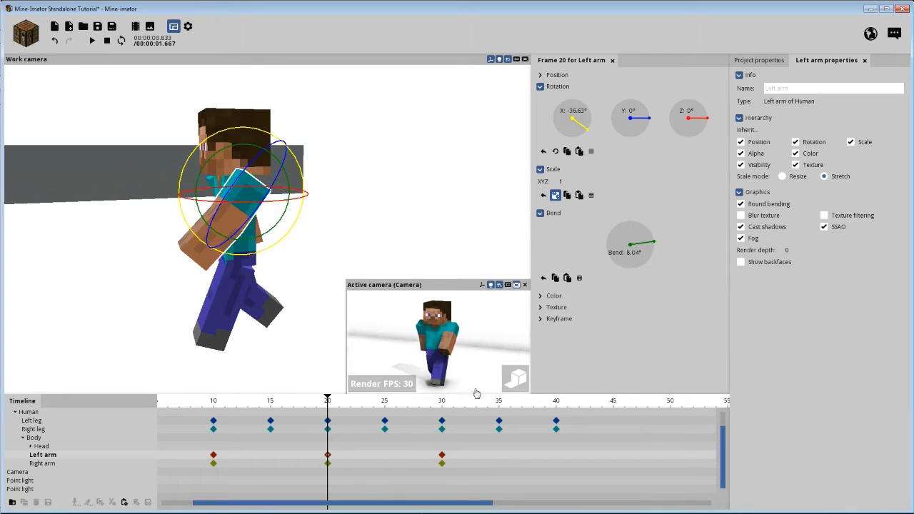
pyautogui.click(328, 463)
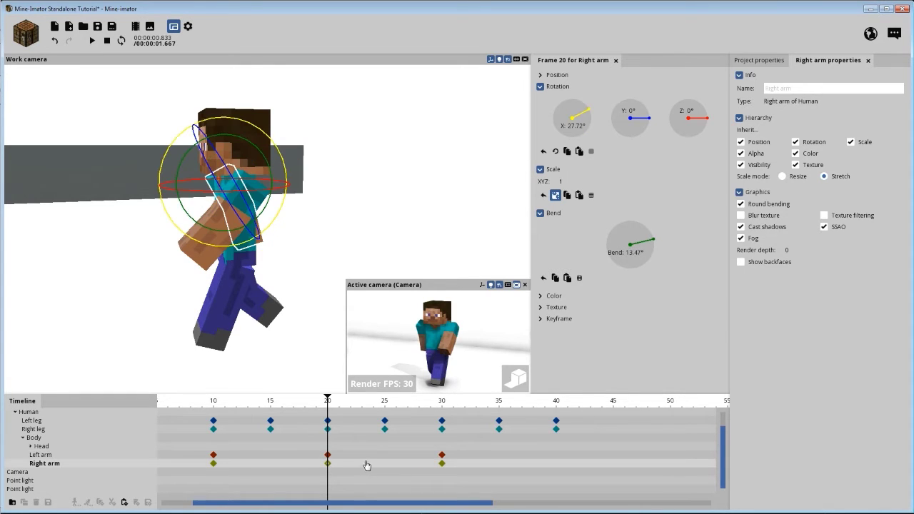
pyautogui.click(327, 455)
pyautogui.moveTo(457, 458); pyautogui.dragTo(204, 461)
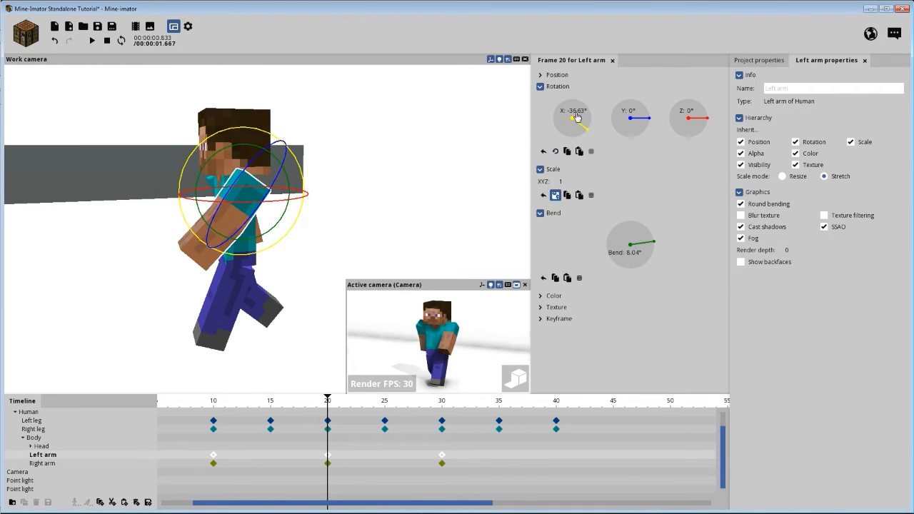
pyautogui.click(576, 112)
pyautogui.write('-36')
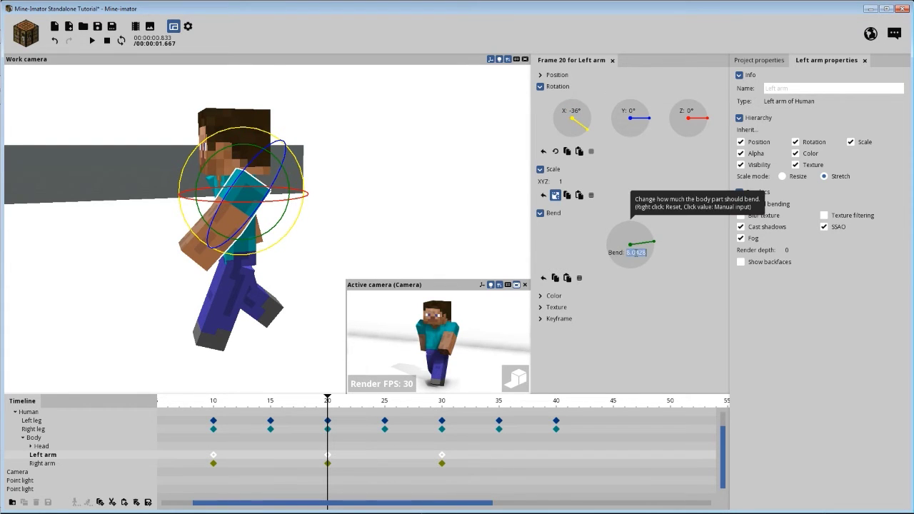
# - Set the right arm's keyframes at frames 10, 20 and 30 to X rotation 28° and bend 13°, and save the project
pyautogui.moveTo(454, 470); pyautogui.dragTo(203, 470)
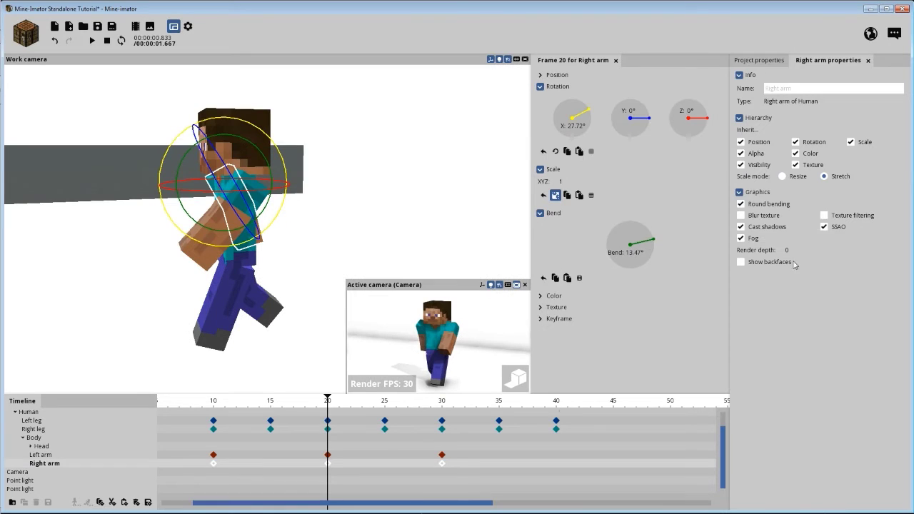
pyautogui.click(571, 127)
pyautogui.write('28')
pyautogui.click(634, 255)
pyautogui.write('14')
pyautogui.press('Return')
pyautogui.rightClick(623, 265)
pyautogui.hotkey('ctrl', 'z')
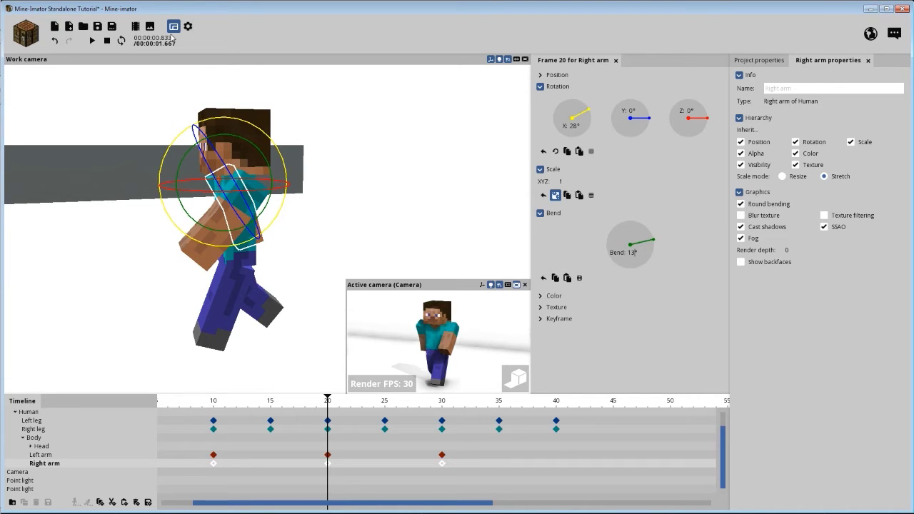
pyautogui.click(97, 26)
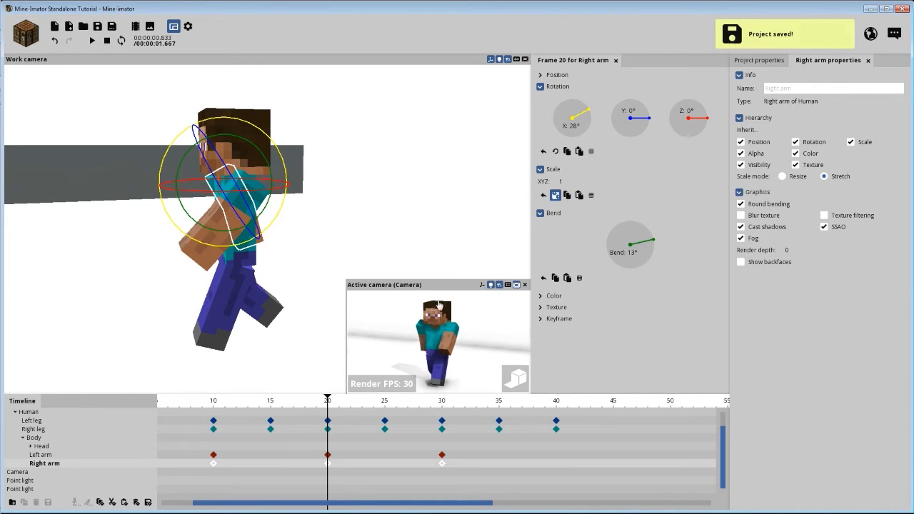
# - Reverse the left arm's swing at frame 20 by setting its X rotation to 28°
pyautogui.click(349, 467)
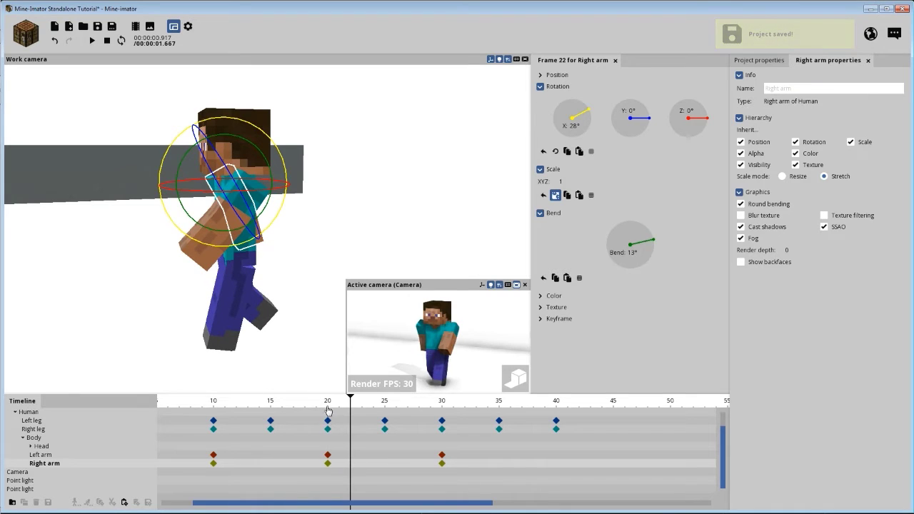
pyautogui.click(327, 409)
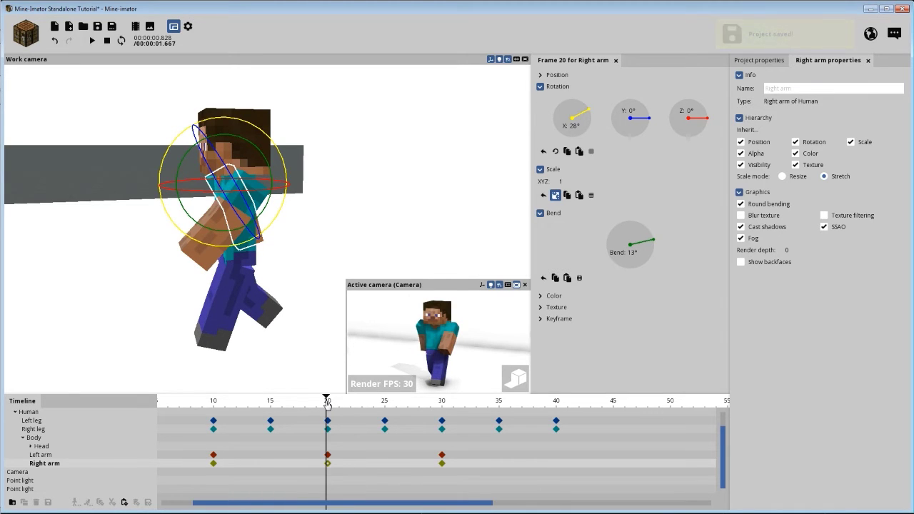
pyautogui.click(327, 454)
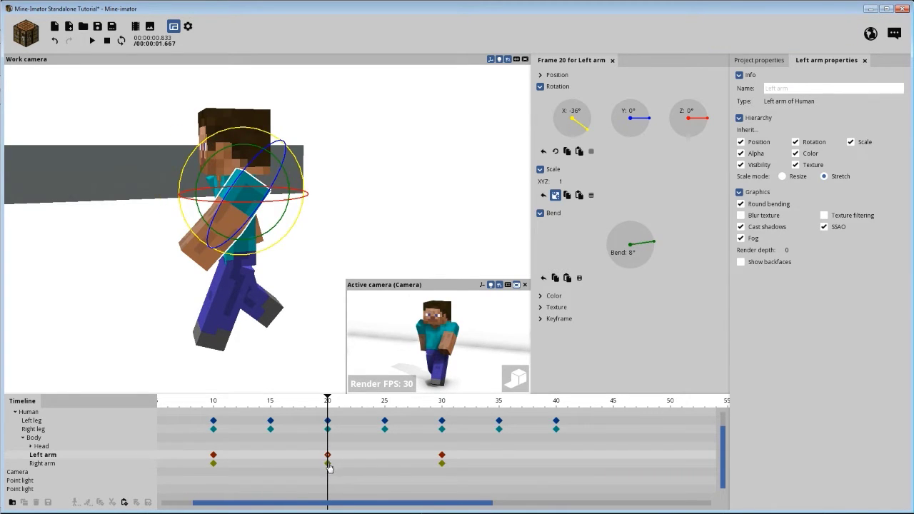
pyautogui.click(327, 463)
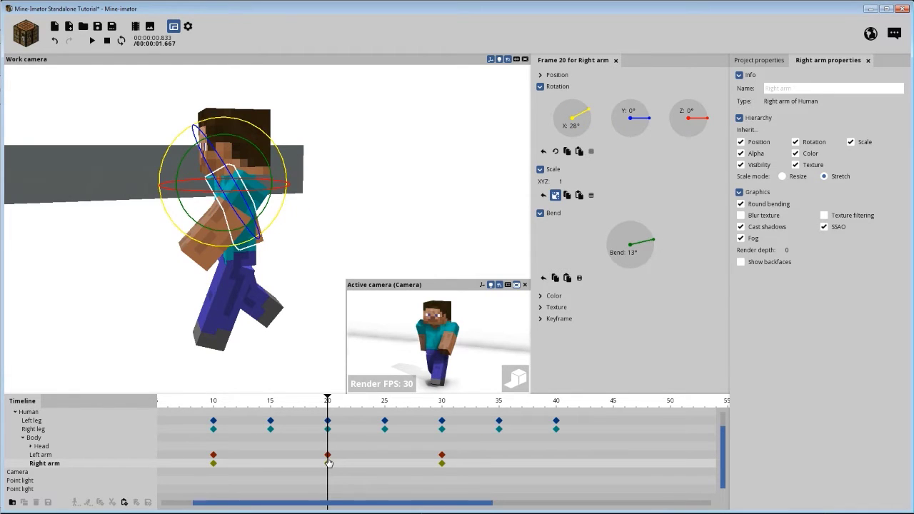
pyautogui.click(327, 456)
pyautogui.moveTo(568, 127); pyautogui.dragTo(575, 109)
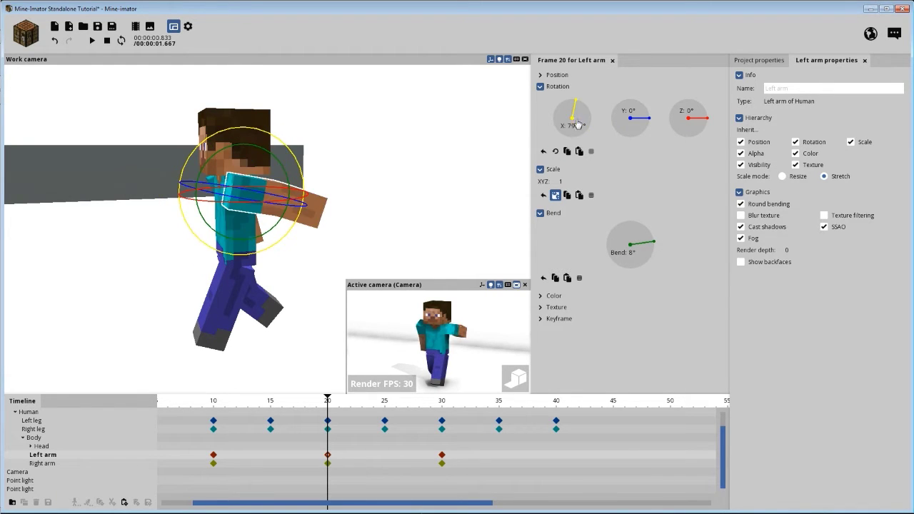
pyautogui.click(575, 125)
pyautogui.write('28')
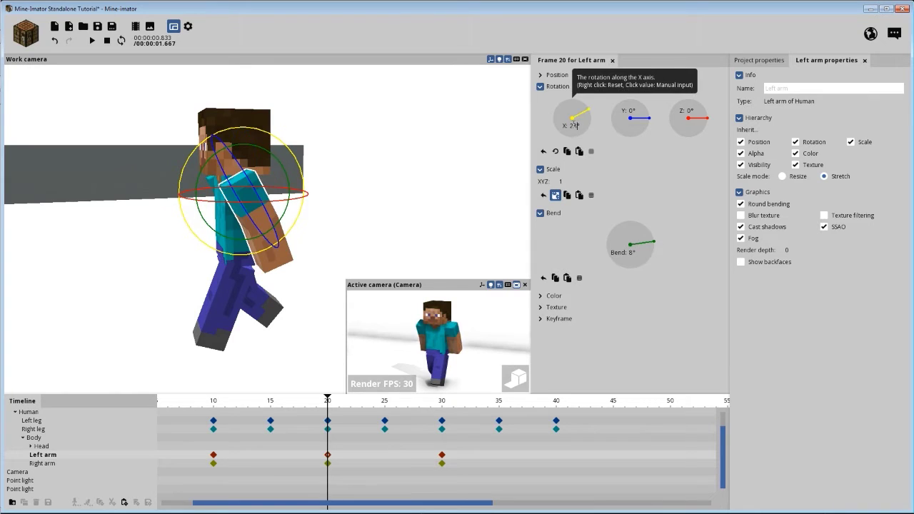
pyautogui.press('Return')
# - At frame 20, set the right arm's X rotation to -36° and swap the arms' bends: 8° for the right, 13° for the left
pyautogui.click(328, 464)
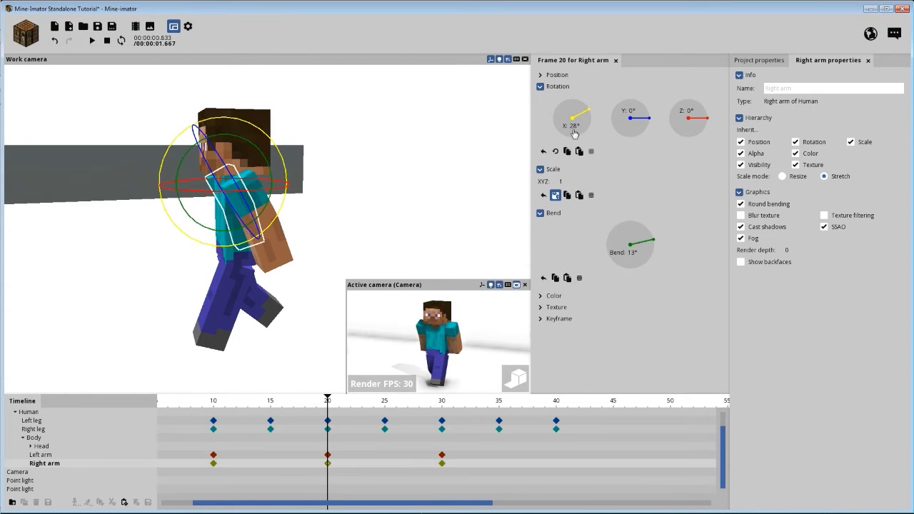
pyautogui.write('-36')
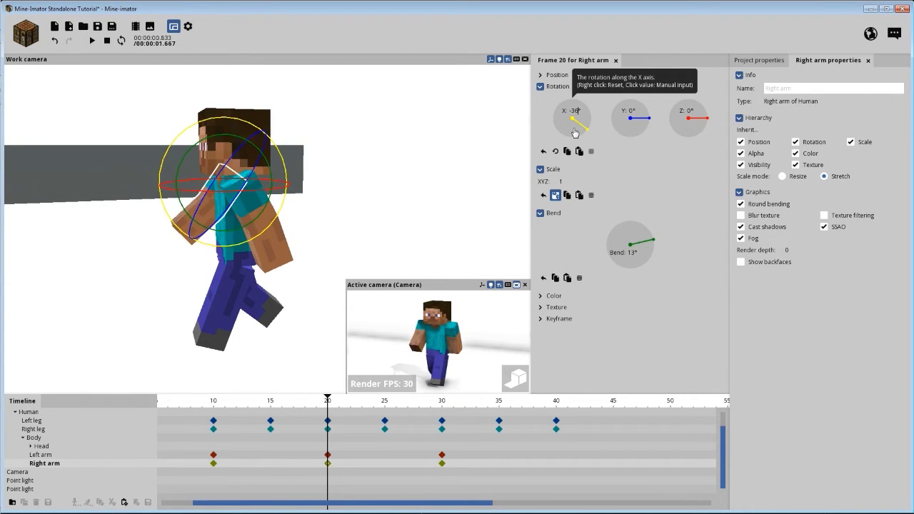
pyautogui.press('Return')
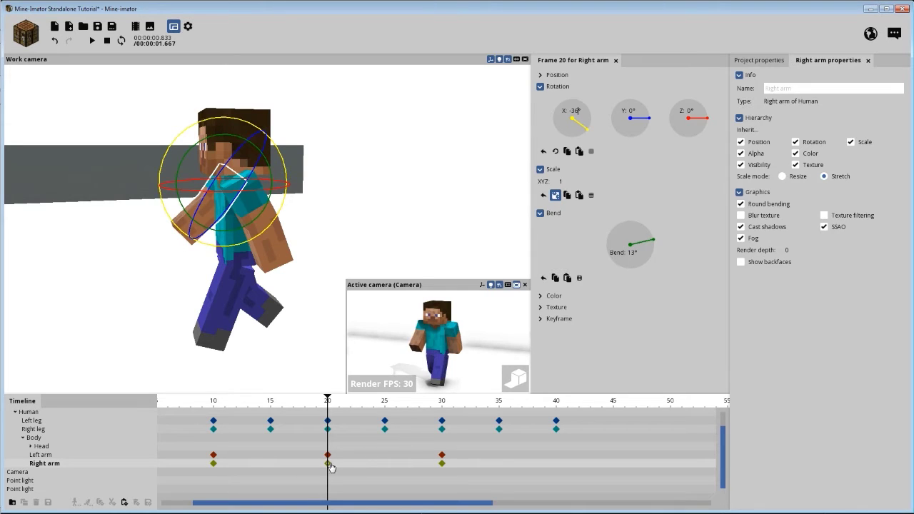
pyautogui.click(631, 253)
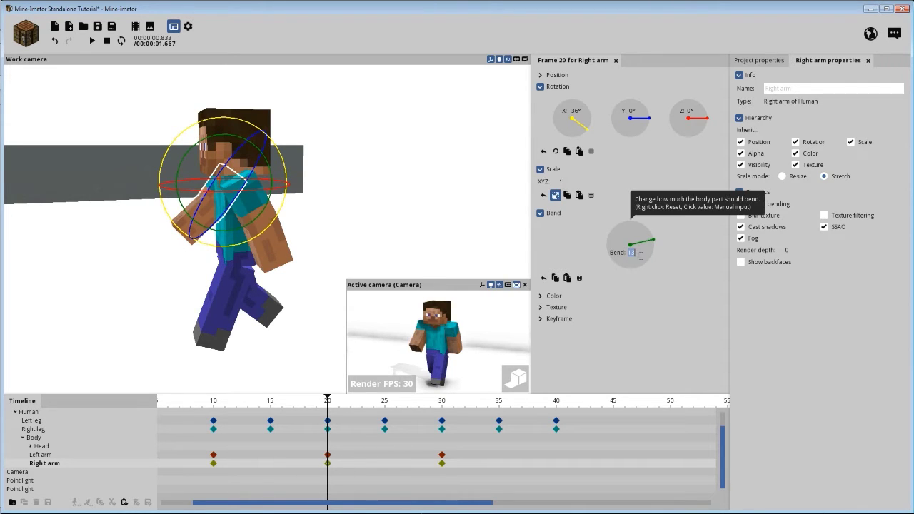
pyautogui.click(327, 455)
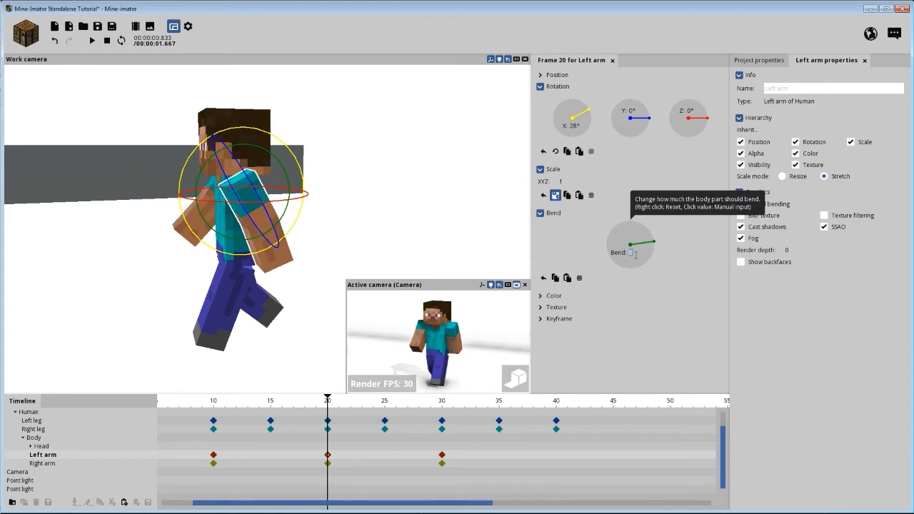
# - Play the animation from around frame 8 to check the alternating arm swing
pyautogui.click(195, 401)
pyautogui.press('space')
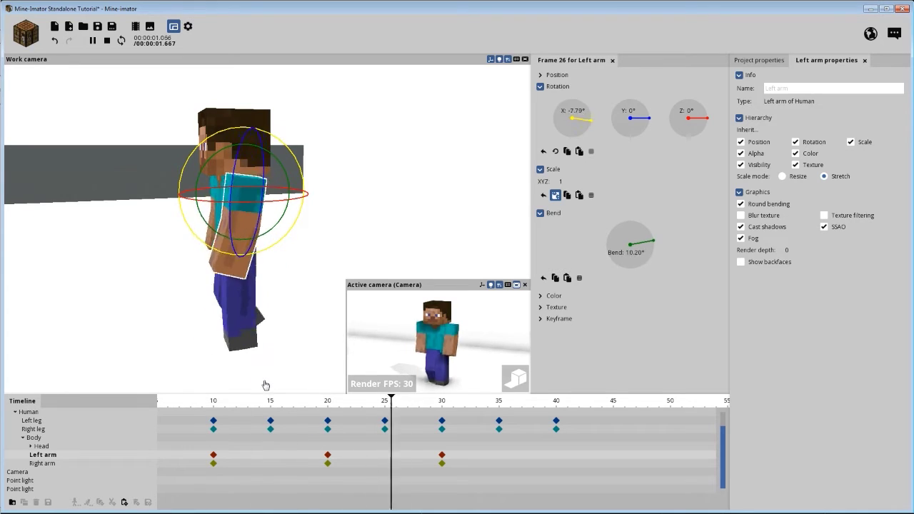
pyautogui.press('space')
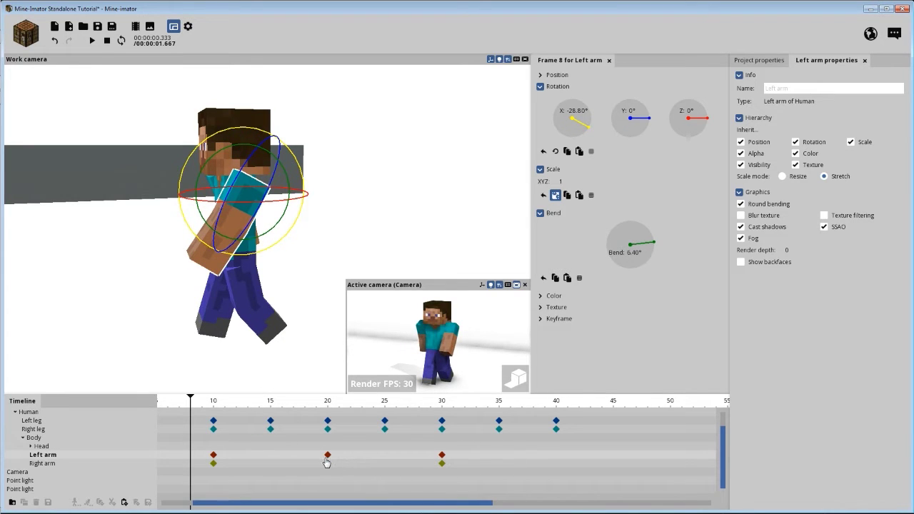
# - Copy both arms' frame 20 keyframes and paste them at frame 40
pyautogui.moveTo(322, 455); pyautogui.dragTo(386, 472)
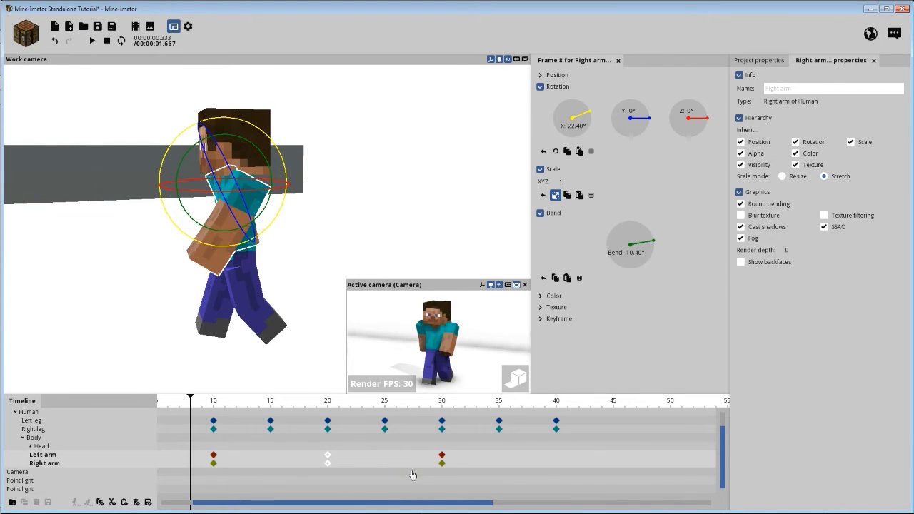
pyautogui.click(551, 456)
pyautogui.hotkey('ctrl', 'v')
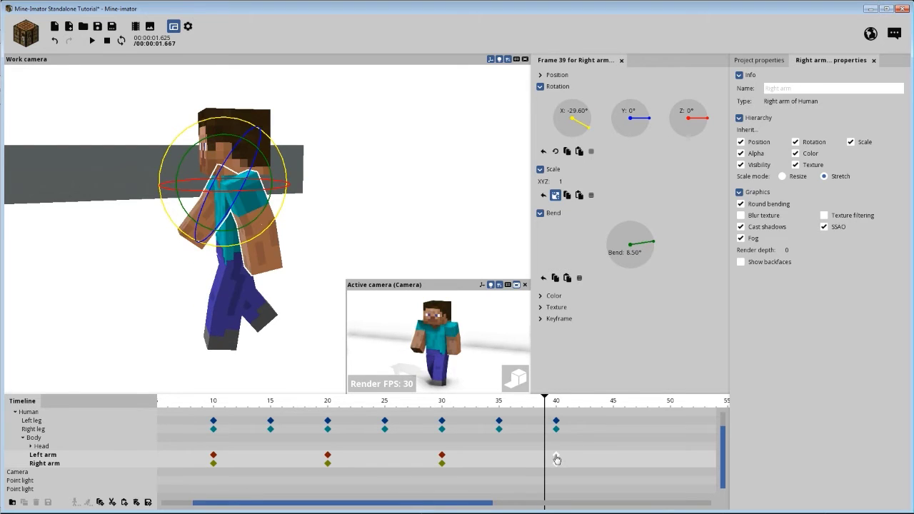
# - Scrub through the early frames and play the walk cycle to examine how the arms and legs move together
pyautogui.moveTo(553, 402); pyautogui.dragTo(225, 408)
pyautogui.scroll(-2, 364, 434)
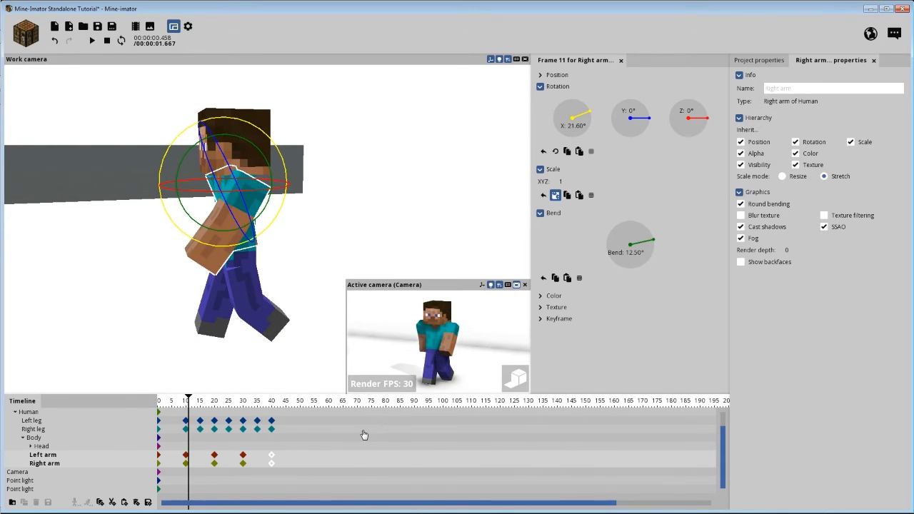
pyautogui.scroll(1, 364, 434)
pyautogui.moveTo(443, 503); pyautogui.dragTo(326, 509)
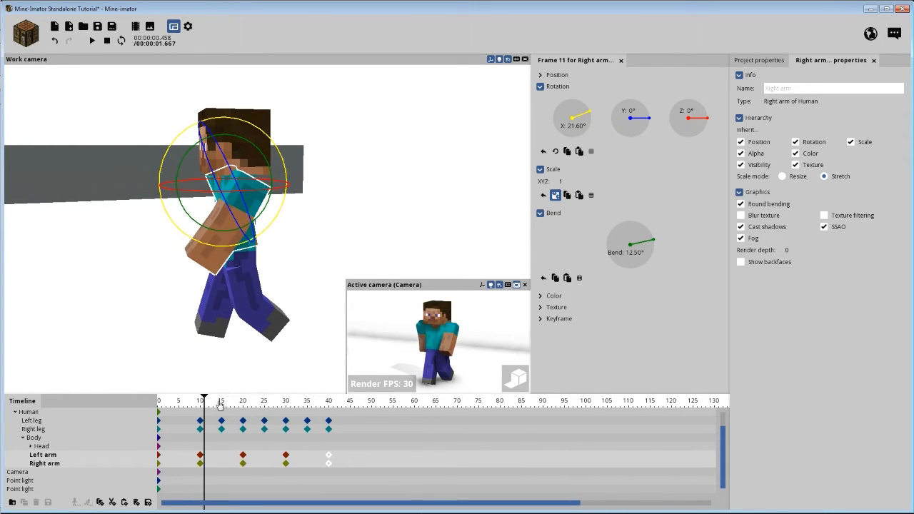
pyautogui.moveTo(220, 404); pyautogui.dragTo(178, 405)
pyautogui.scroll(2, 234, 411)
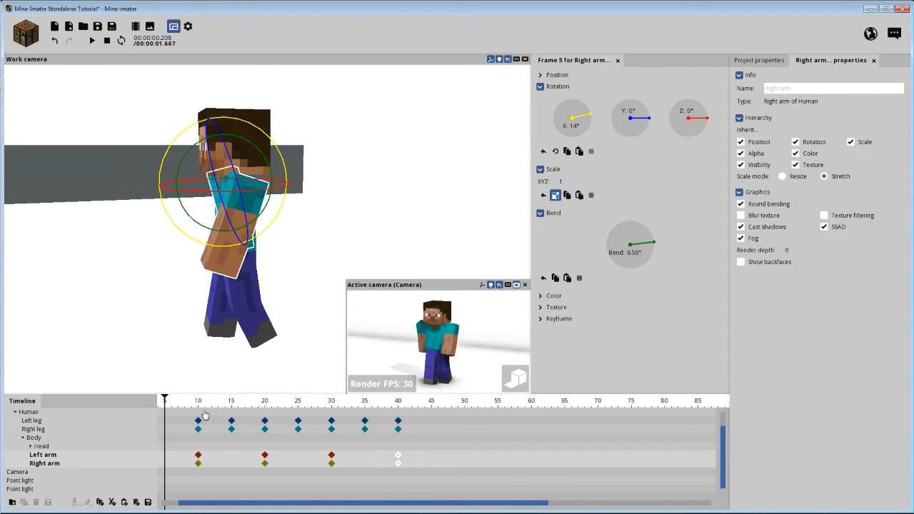
pyautogui.moveTo(271, 504); pyautogui.dragTo(238, 504)
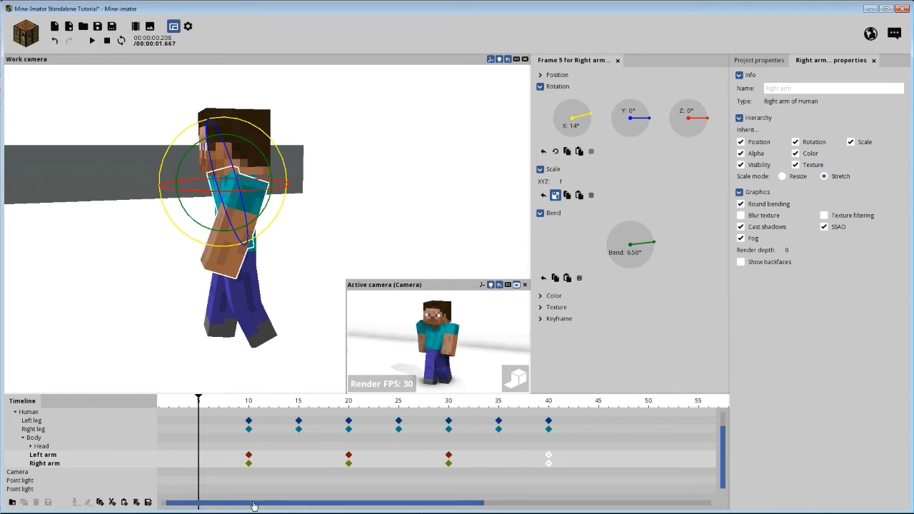
pyautogui.moveTo(723, 442)
pyautogui.mouseDown()
pyautogui.moveTo(722, 434)
pyautogui.moveTo(723, 443)
pyautogui.mouseUp()
pyautogui.moveTo(230, 414); pyautogui.dragTo(222, 418)
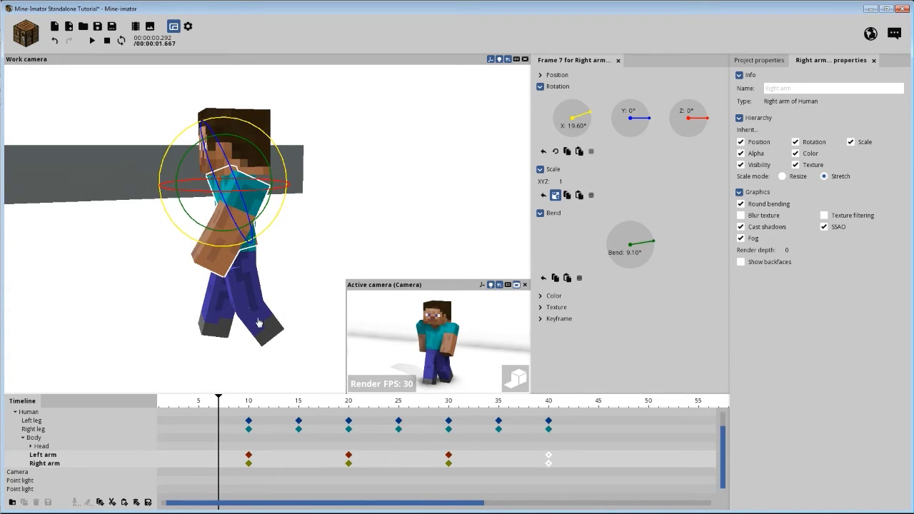
pyautogui.moveTo(261, 290)
pyautogui.mouseDown()
pyautogui.moveTo(344, 286)
pyautogui.moveTo(278, 287)
pyautogui.mouseUp()
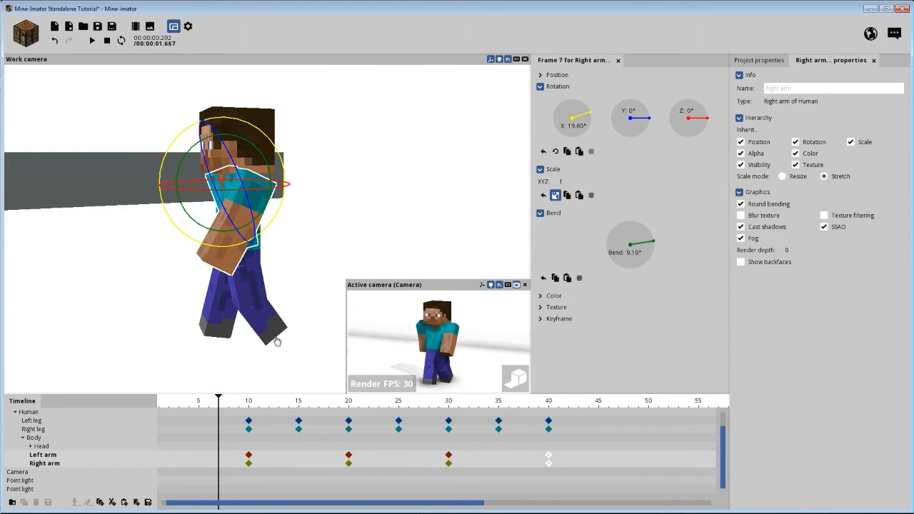
pyautogui.moveTo(247, 409); pyautogui.dragTo(238, 410)
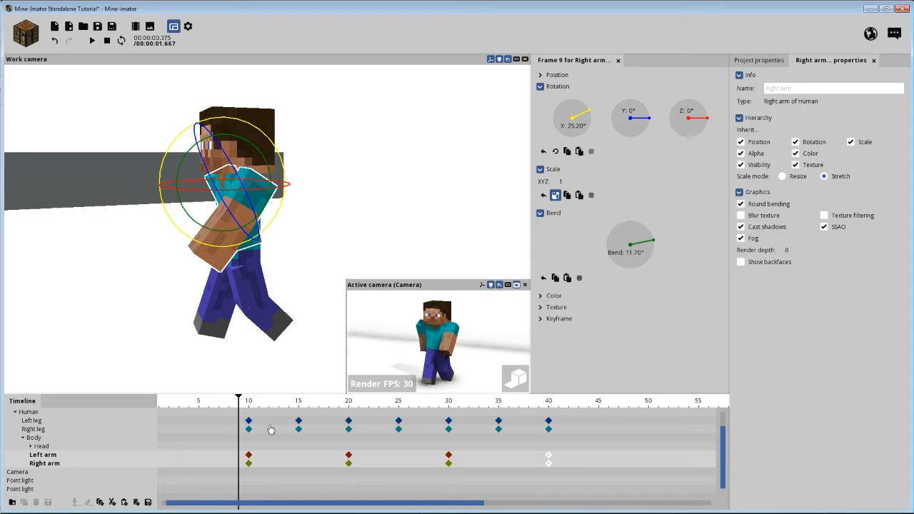
pyautogui.moveTo(241, 405); pyautogui.dragTo(200, 410)
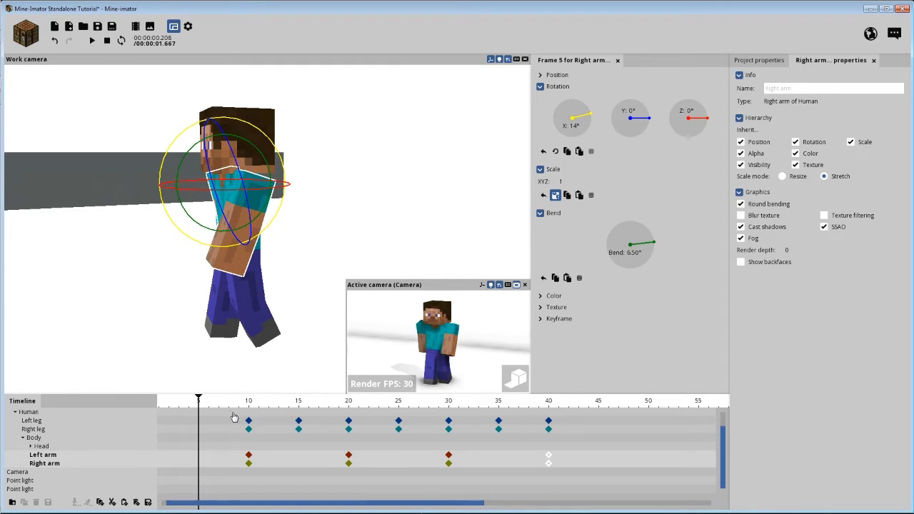
pyautogui.moveTo(236, 406); pyautogui.dragTo(196, 405)
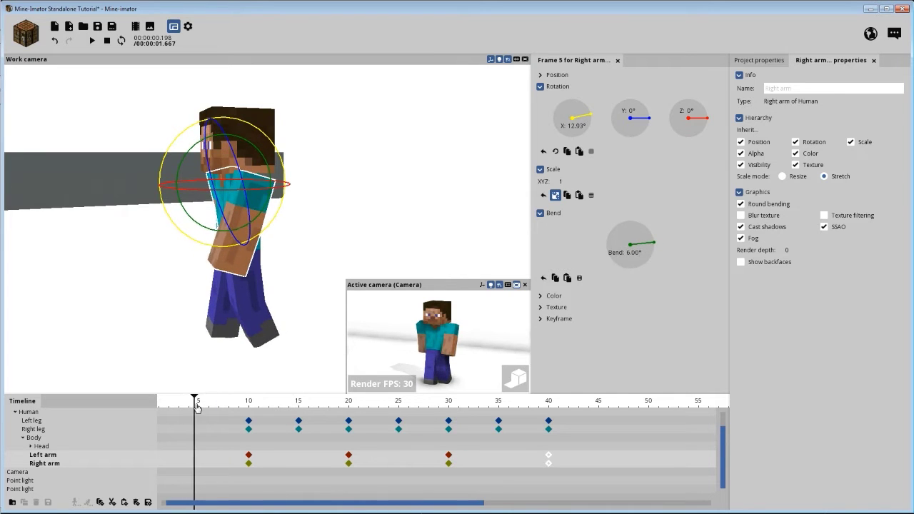
pyautogui.press('space')
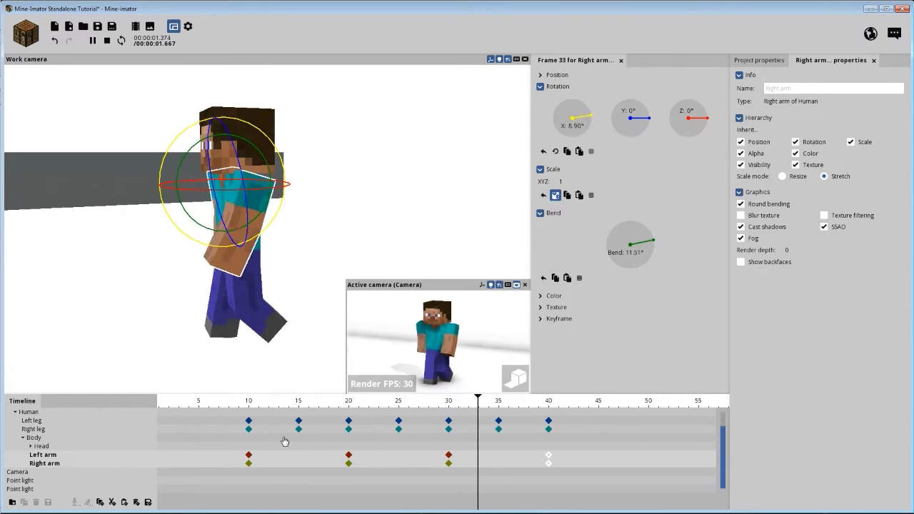
pyautogui.press('space')
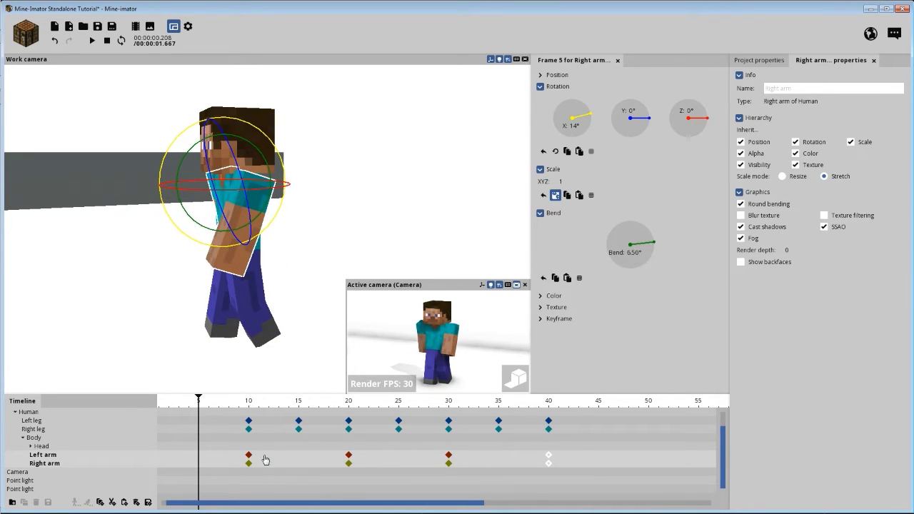
# - Add a keyframe for the Body at frame 10 and set its Z rotation to 3°
pyautogui.moveTo(244, 405)
pyautogui.mouseDown()
pyautogui.moveTo(258, 406)
pyautogui.moveTo(248, 405)
pyautogui.mouseUp()
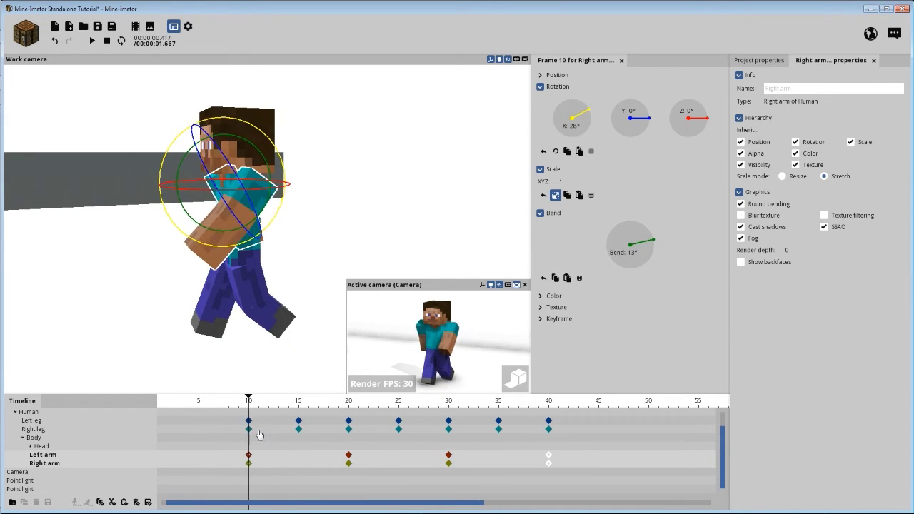
pyautogui.click(248, 438)
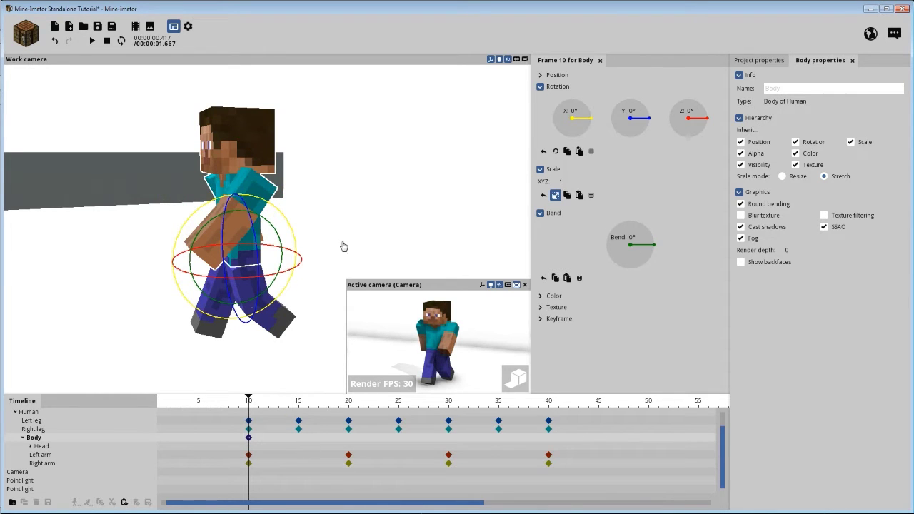
pyautogui.moveTo(343, 246); pyautogui.dragTo(243, 80, button='middle')
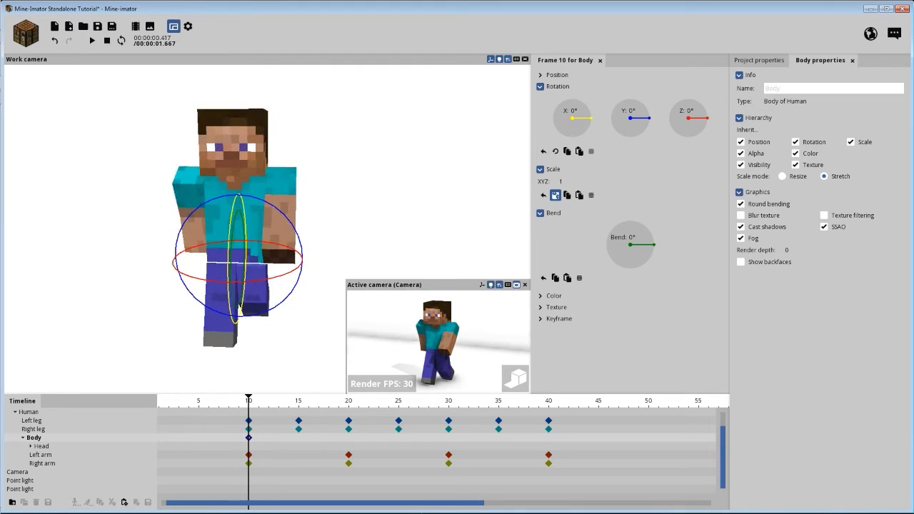
pyautogui.scroll(5, 350, 204)
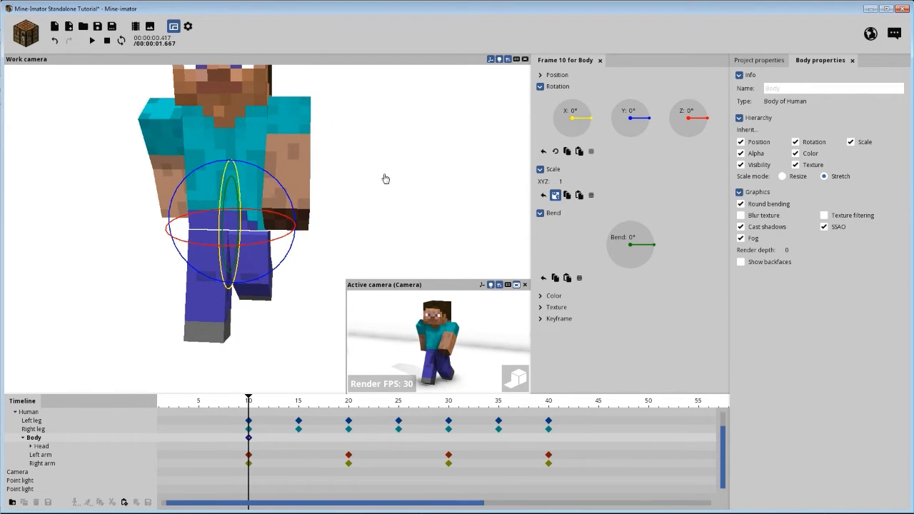
pyautogui.moveTo(384, 178)
pyautogui.mouseDown(button='middle')
pyautogui.moveTo(387, 211)
pyautogui.moveTo(391, 179)
pyautogui.moveTo(369, 174)
pyautogui.mouseUp(button='middle')
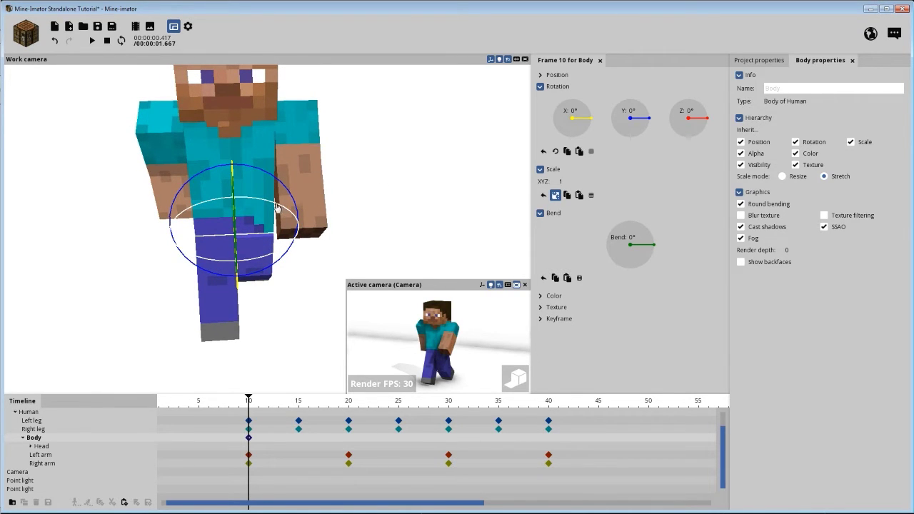
pyautogui.moveTo(274, 206); pyautogui.dragTo(265, 205)
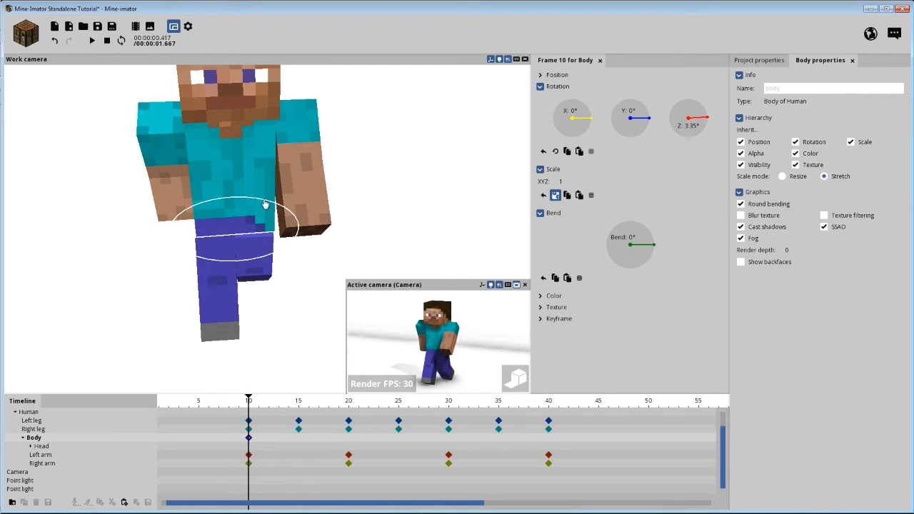
pyautogui.click(692, 126)
pyautogui.write('3')
pyautogui.press('Return')
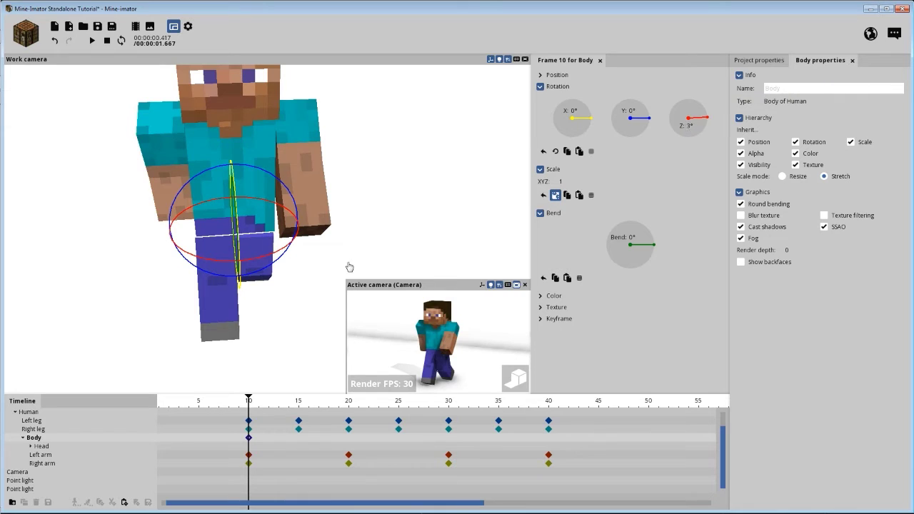
# - Add a Body keyframe at frame 20 with Z rotation -3° and play the animation
pyautogui.click(349, 439)
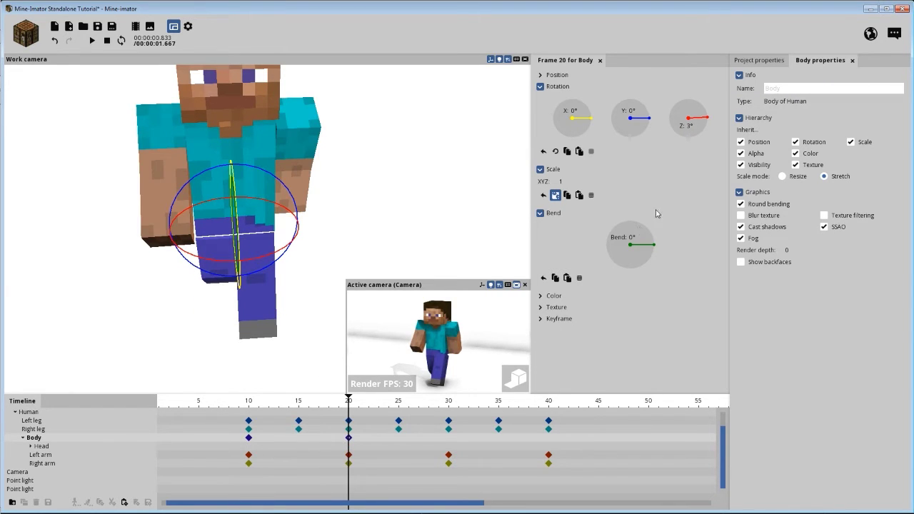
pyautogui.click(690, 111)
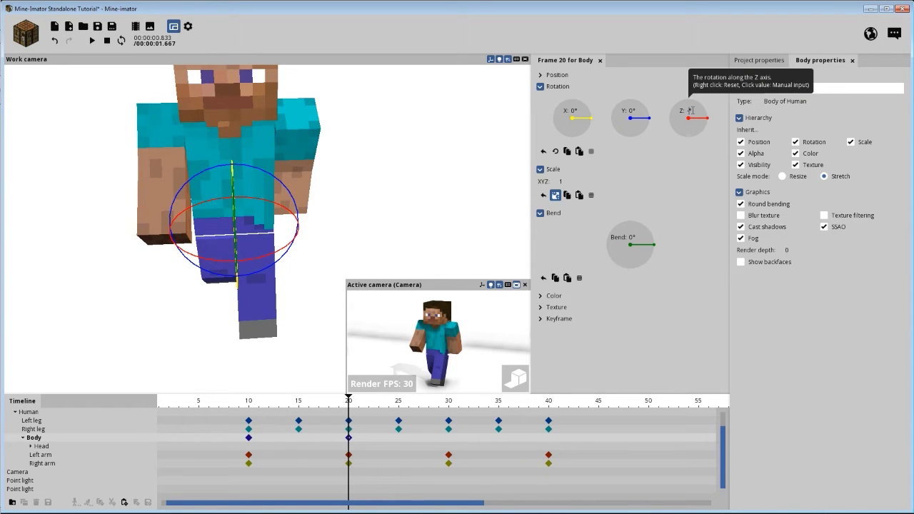
pyautogui.write('-3')
pyautogui.press('Return')
pyautogui.press('space')
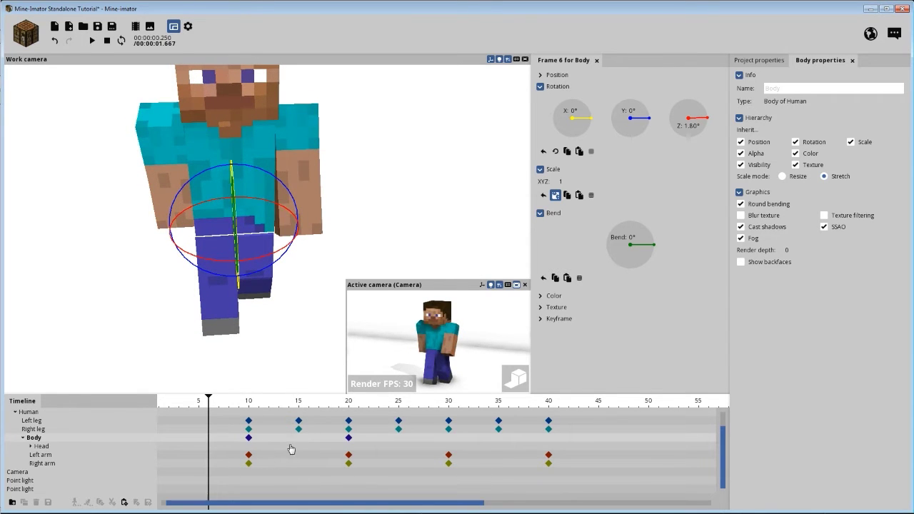
# - Copy the Body keyframes at frames 10 and 20 and paste them onto frames 30 and 40
pyautogui.click(249, 438)
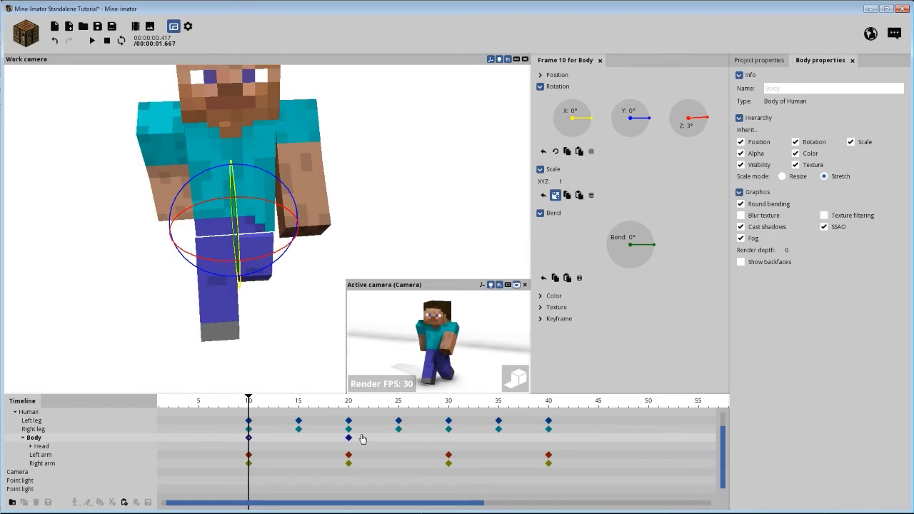
pyautogui.moveTo(368, 433); pyautogui.dragTo(273, 450)
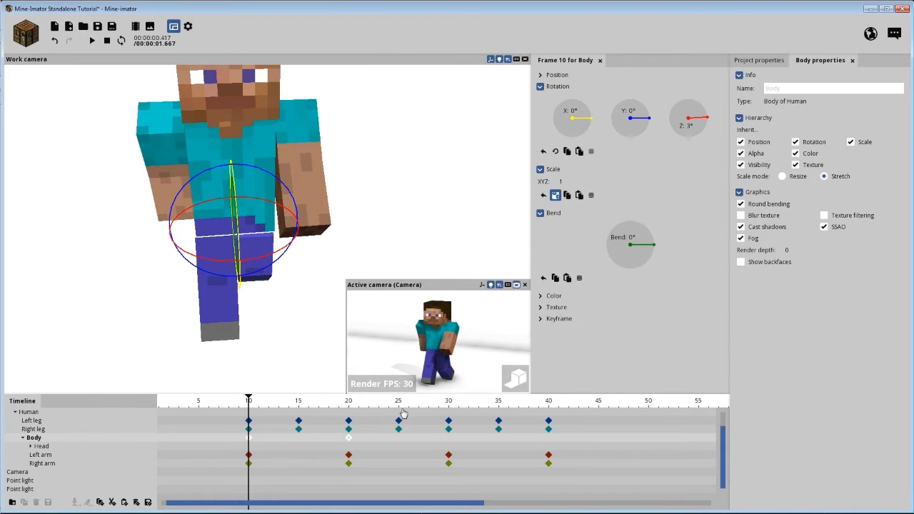
pyautogui.click(448, 404)
pyautogui.hotkey('ctrl', 'v')
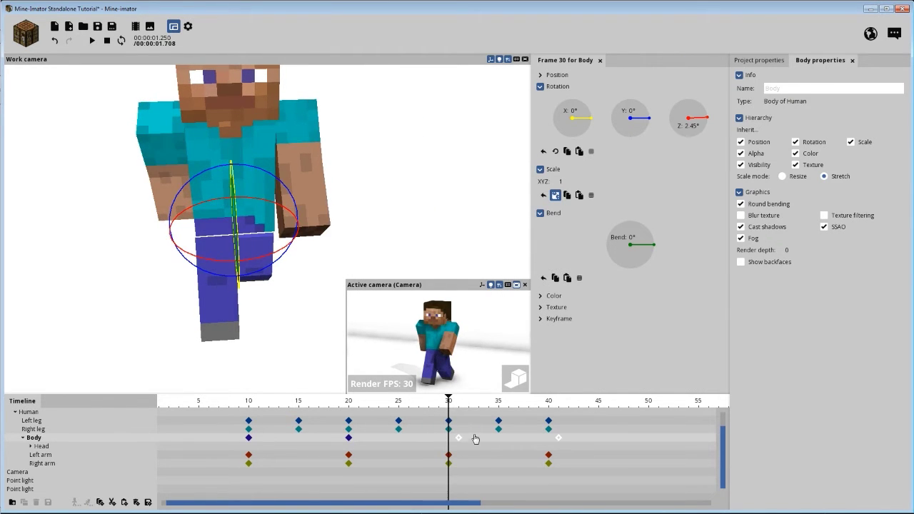
pyautogui.moveTo(458, 443); pyautogui.dragTo(447, 443)
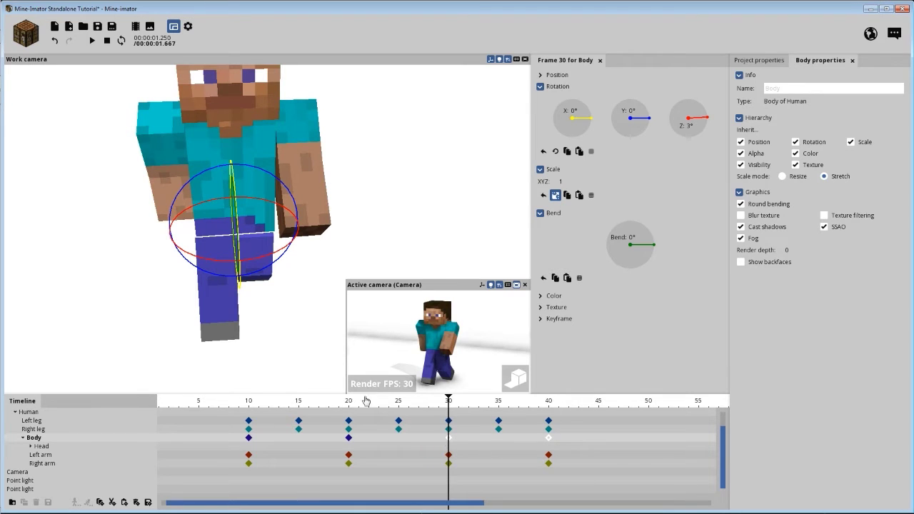
# - Tilt the Body forward at frame 10 by setting its X rotation to 1.5°
pyautogui.click(261, 404)
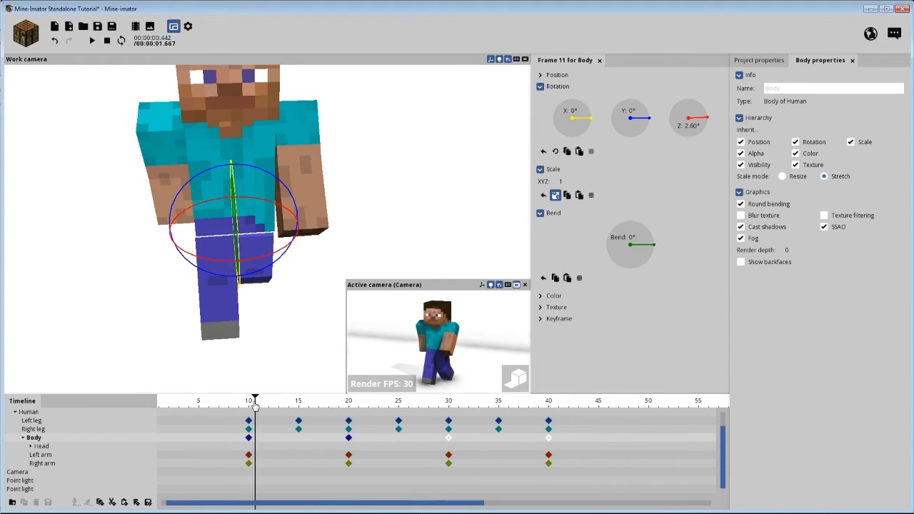
pyautogui.click(258, 442)
pyautogui.click(249, 439)
pyautogui.moveTo(370, 238); pyautogui.dragTo(414, 303)
pyautogui.scroll(-4, 370, 205)
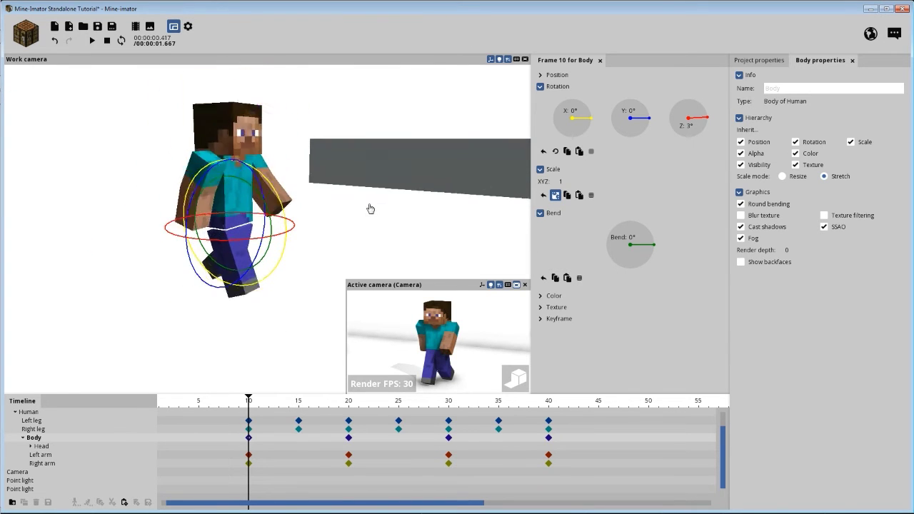
pyautogui.moveTo(300, 288); pyautogui.dragTo(287, 312)
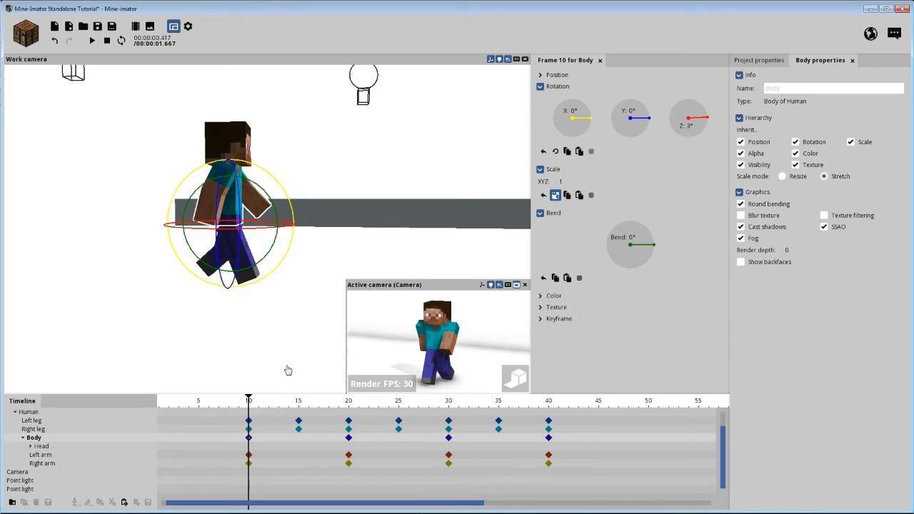
pyautogui.moveTo(345, 228); pyautogui.dragTo(271, 177)
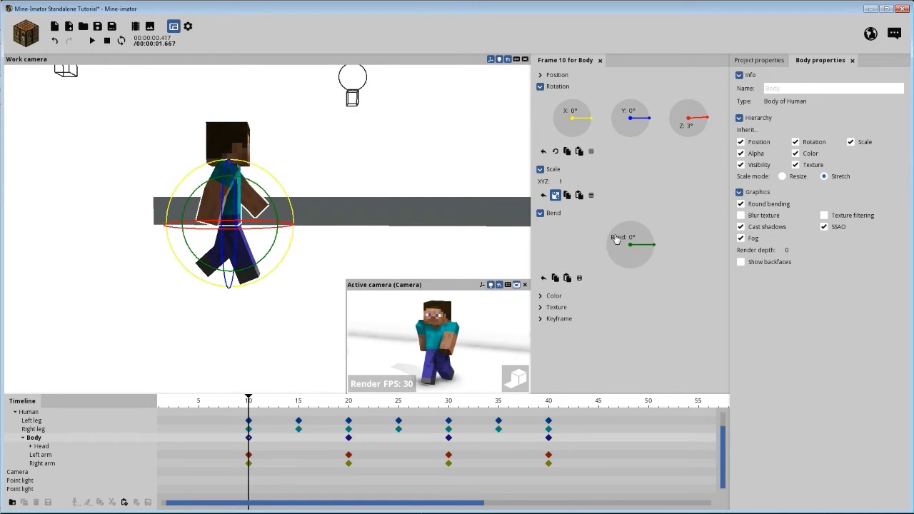
pyautogui.moveTo(260, 170); pyautogui.dragTo(263, 172)
pyautogui.click(575, 126)
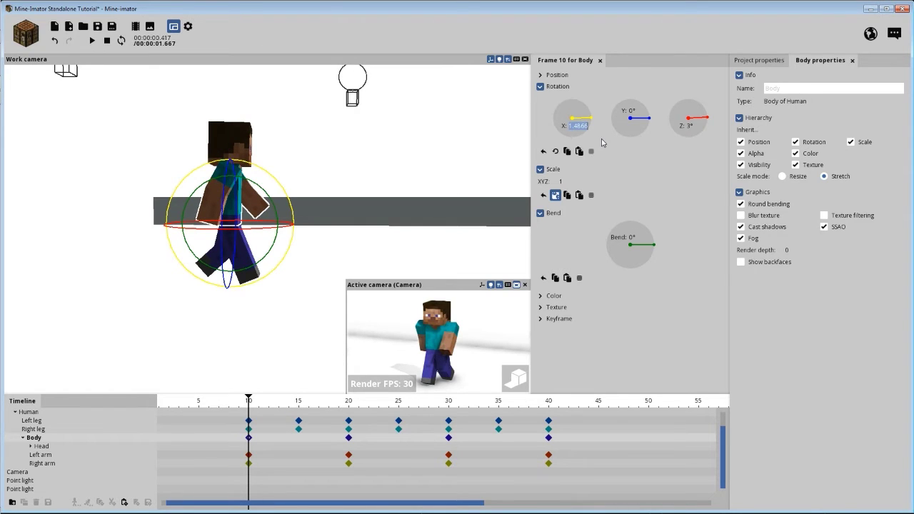
pyautogui.write('1.5')
# - Set the Body's X rotation to 1.5° on its frame 30 keyframe
pyautogui.click(267, 438)
pyautogui.click(249, 439)
pyautogui.moveTo(250, 400); pyautogui.dragTo(408, 411)
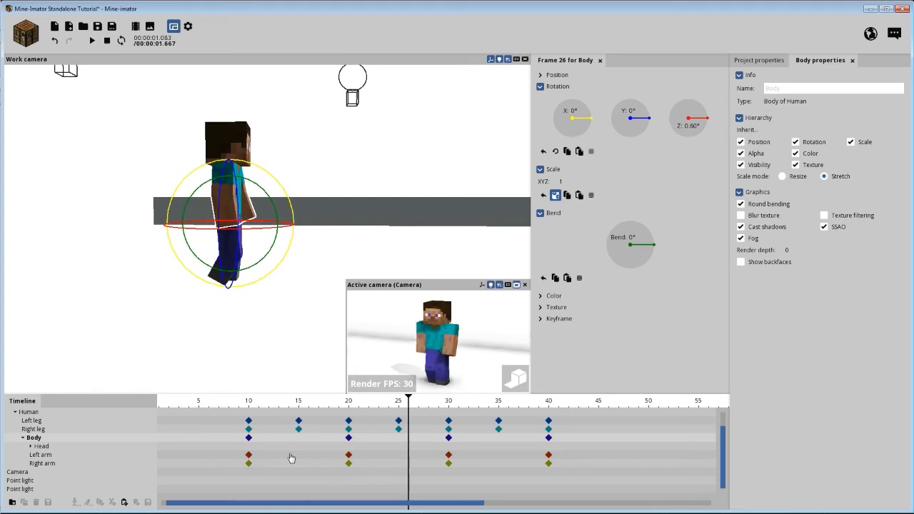
pyautogui.click(249, 438)
pyautogui.click(449, 438)
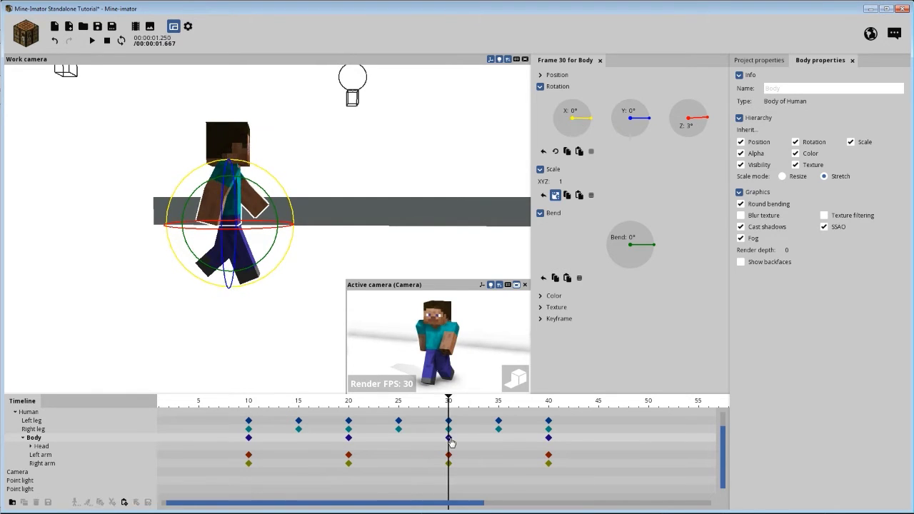
pyautogui.click(574, 111)
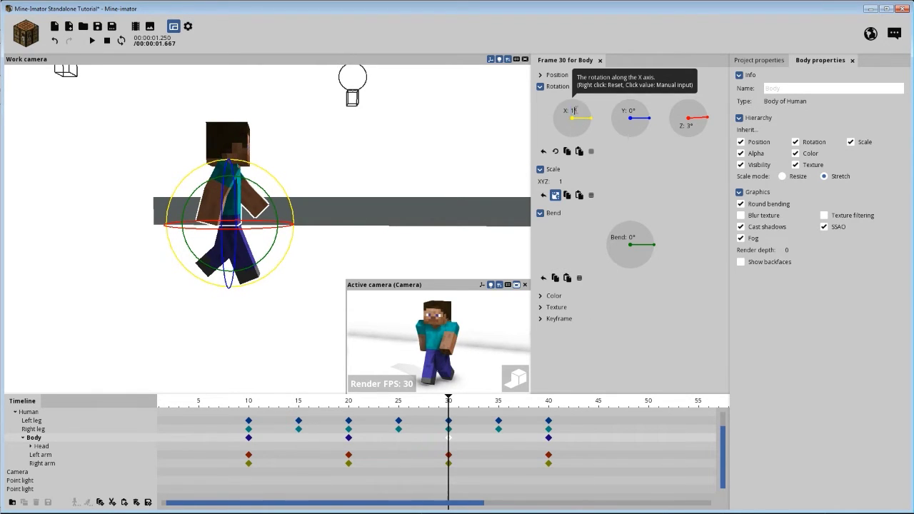
pyautogui.write('1')
pyautogui.press('Return')
# - Play the animation repeatedly from frame 8 to check the body's forward tilt and twist
pyautogui.moveTo(269, 403); pyautogui.dragTo(227, 404)
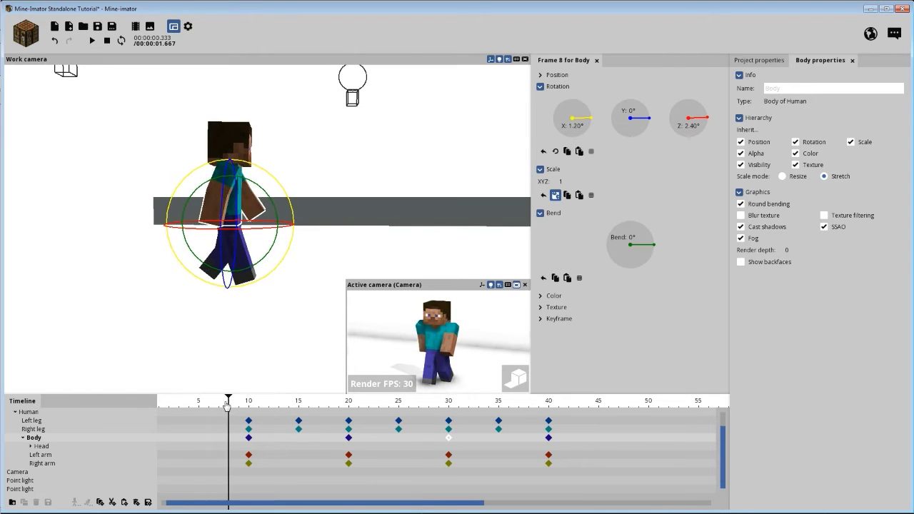
pyautogui.press('space')
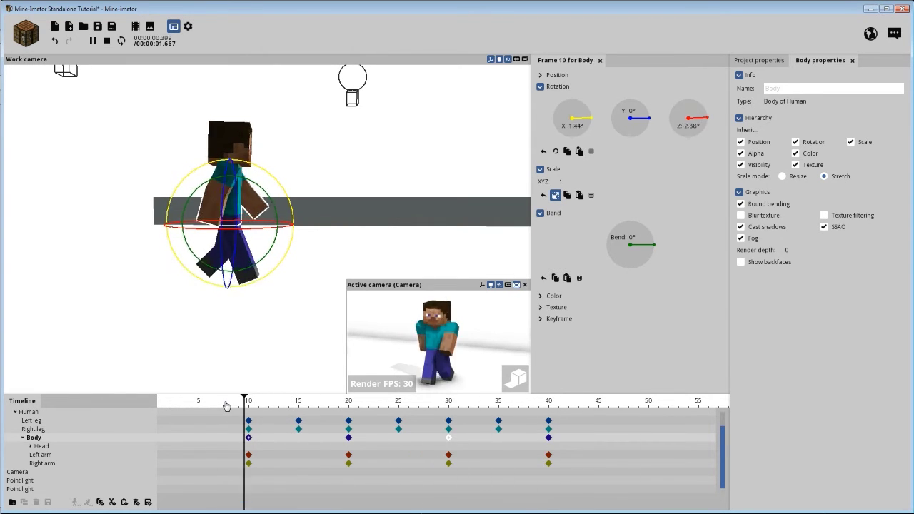
pyautogui.press('space')
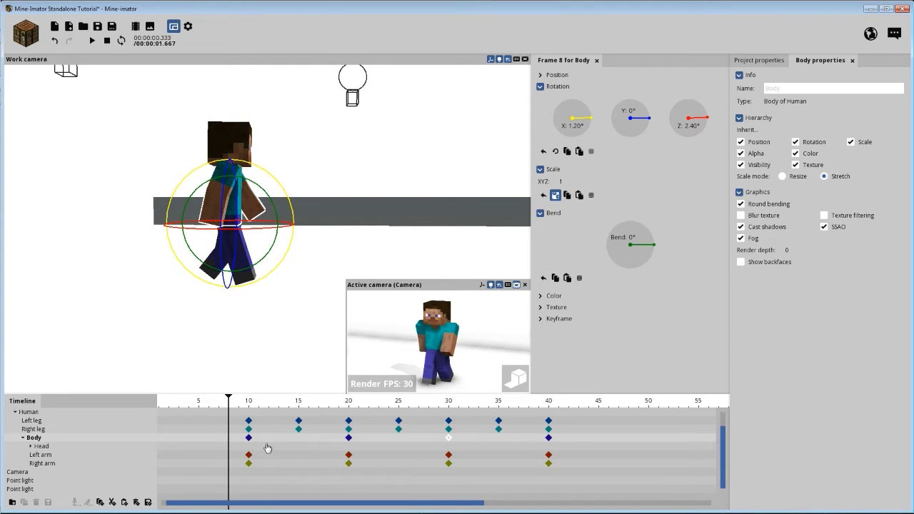
pyautogui.press('space')
pyautogui.press('space')
pyautogui.press('space')
pyautogui.press('space')
# - Examine the Body's rotation on its keyframes at frames 10, 20, 30 and 40 and its pose at frame 15
pyautogui.click(296, 442)
pyautogui.click(249, 437)
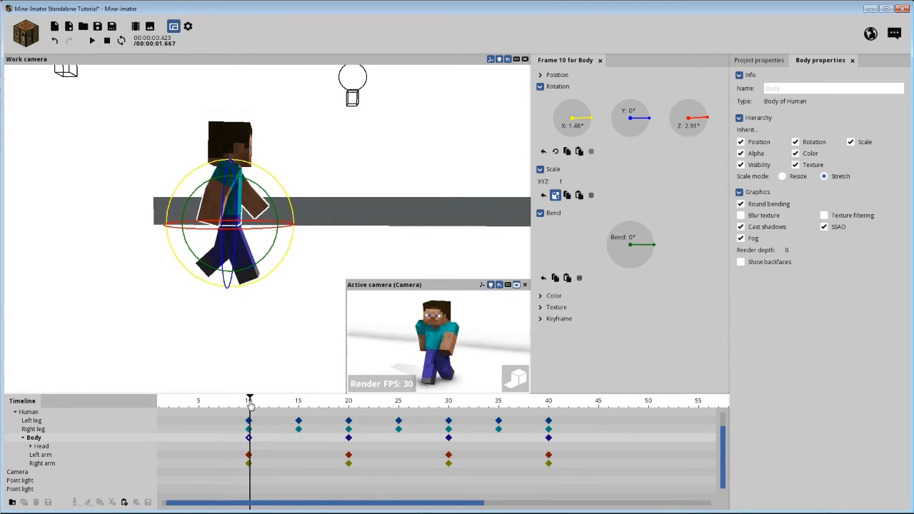
pyautogui.click(348, 438)
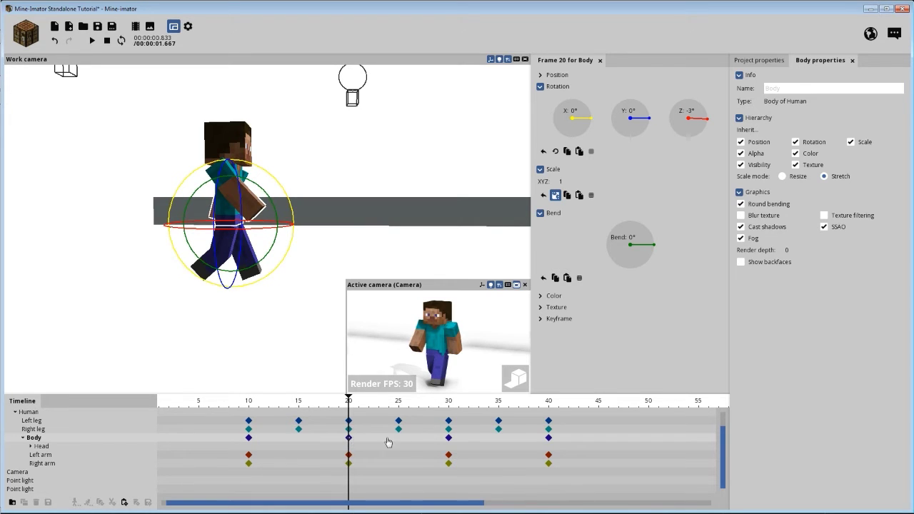
pyautogui.click(449, 438)
pyautogui.click(548, 438)
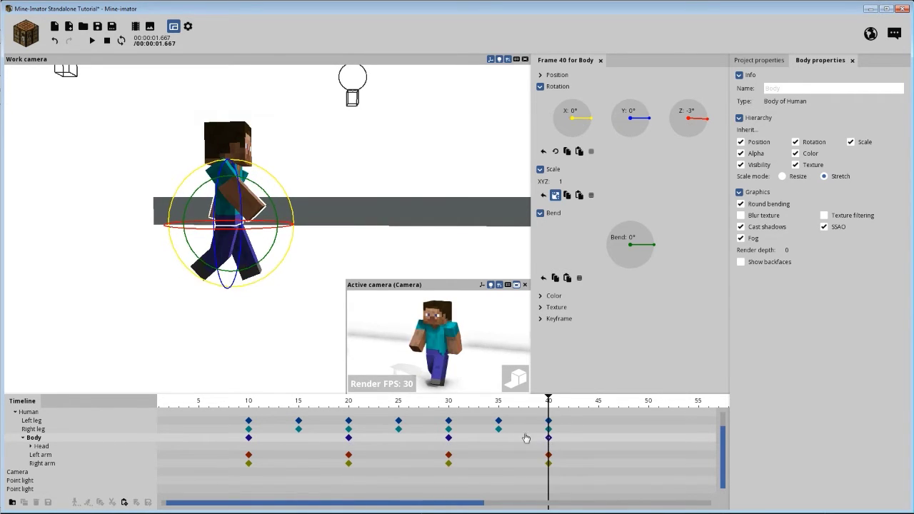
pyautogui.moveTo(278, 404); pyautogui.dragTo(348, 406)
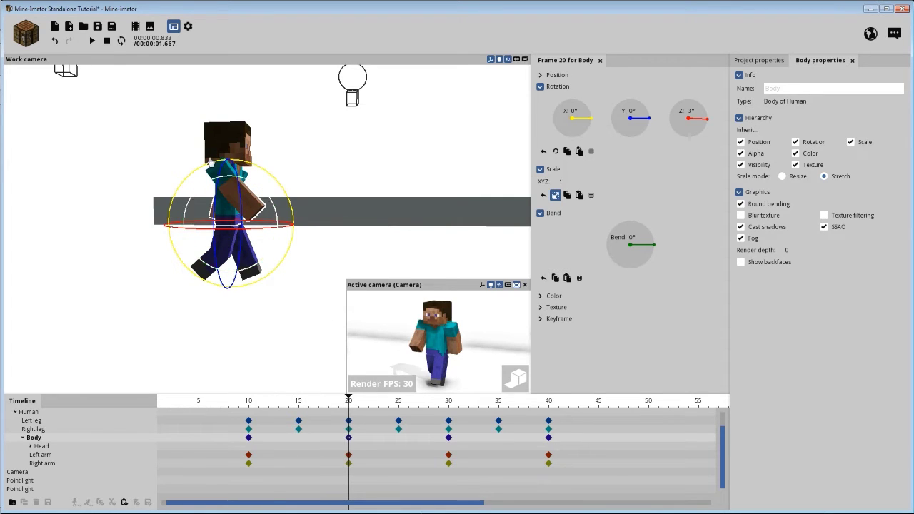
pyautogui.click(299, 405)
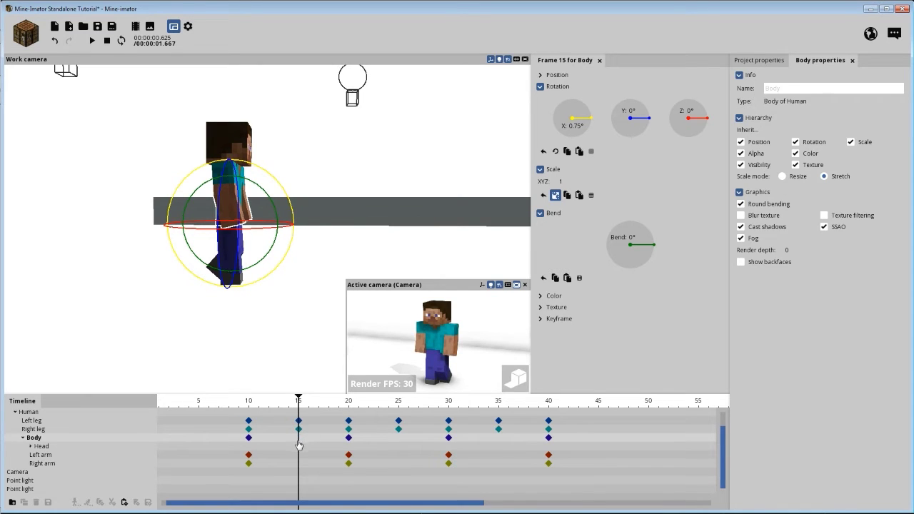
# - Set the X rotation of the Body keyframes at frames 20 and 40 to 1.5°
pyautogui.click(348, 437)
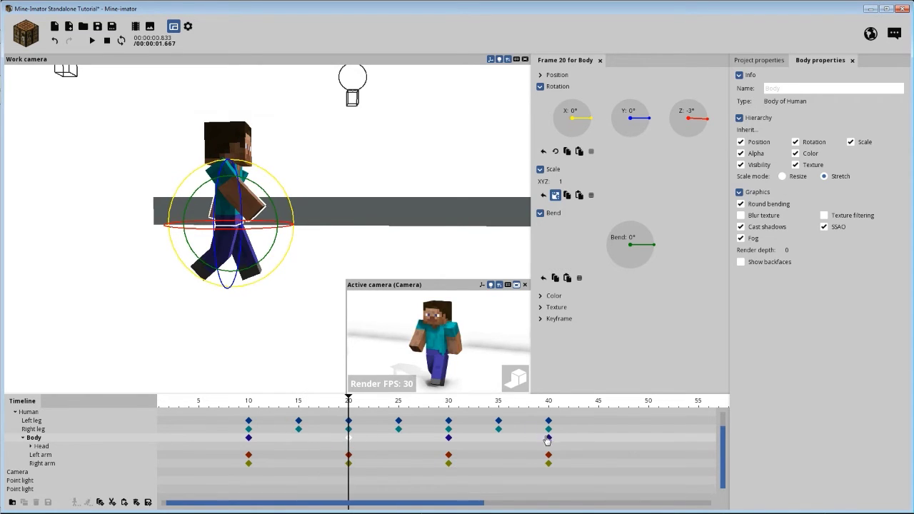
pyautogui.click(548, 438)
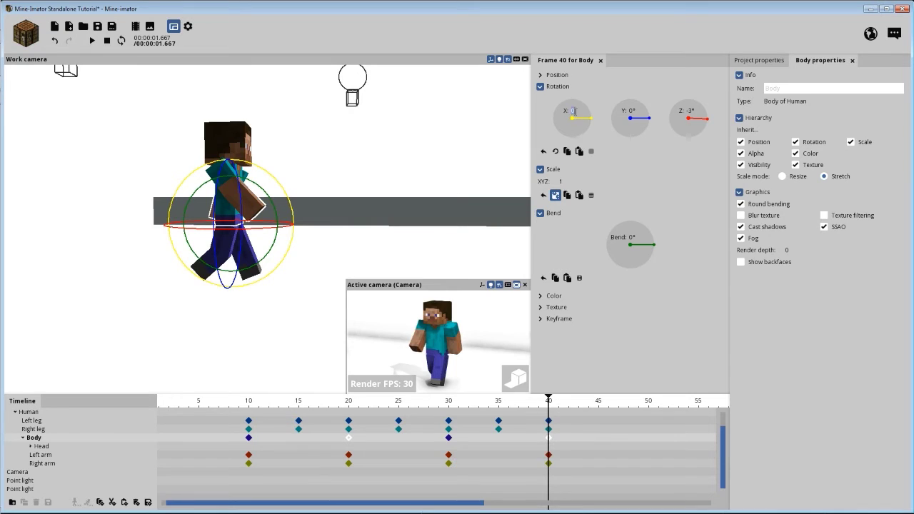
pyautogui.write('1.5')
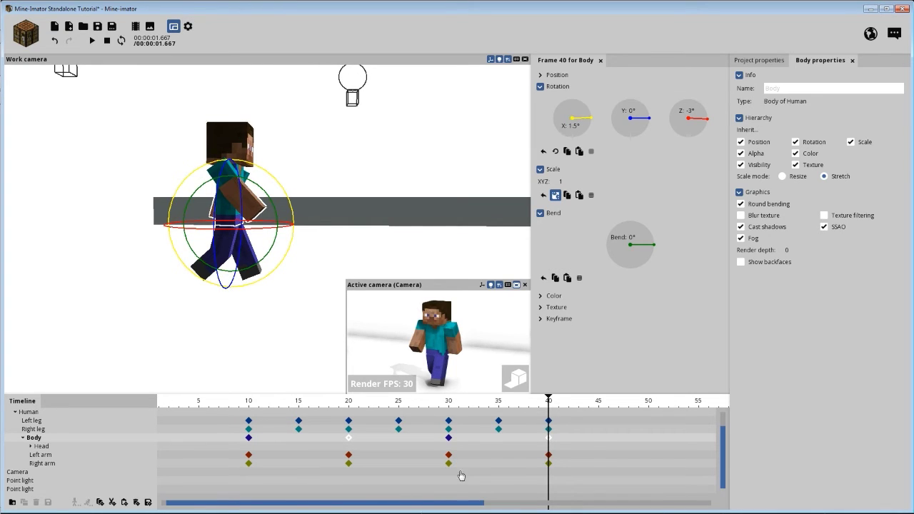
# - Add Body keyframes at frames 15, 25 and 35 and reset their X rotation to 0°
pyautogui.click(300, 438)
pyautogui.click(397, 437)
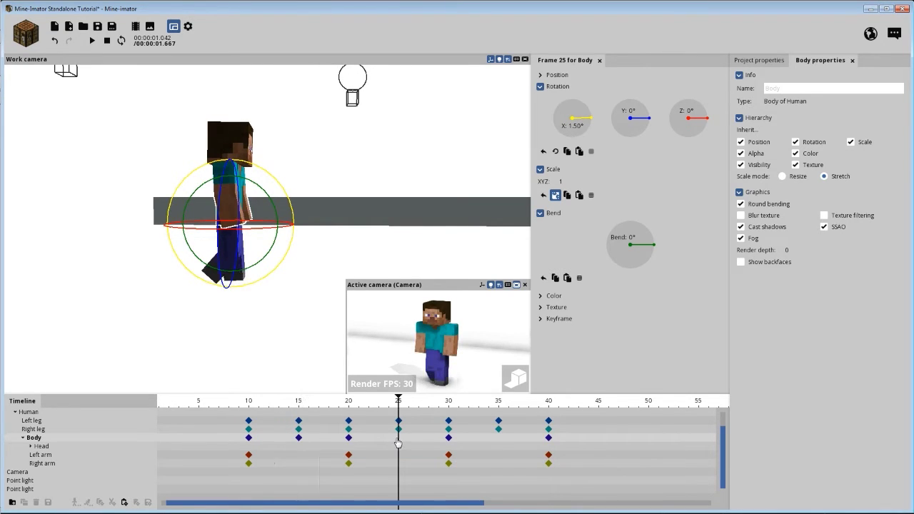
pyautogui.click(499, 438)
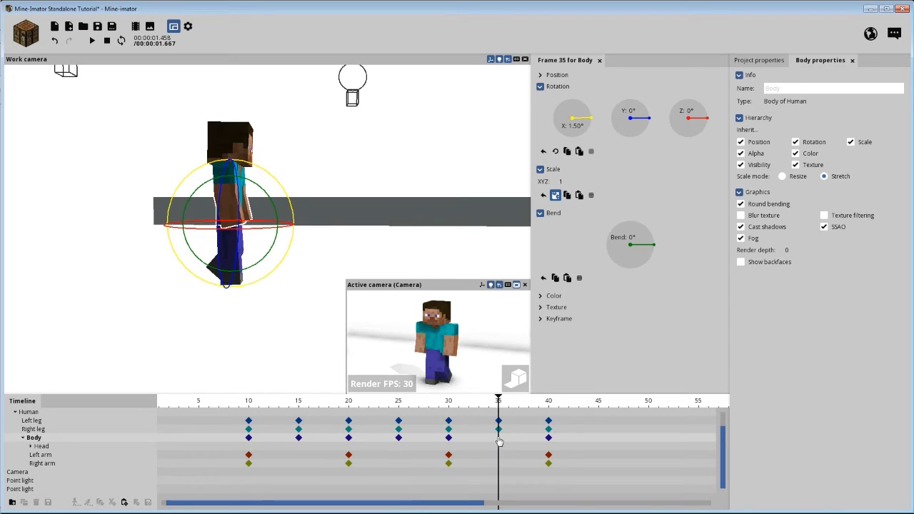
pyautogui.click(399, 439)
pyautogui.click(300, 438)
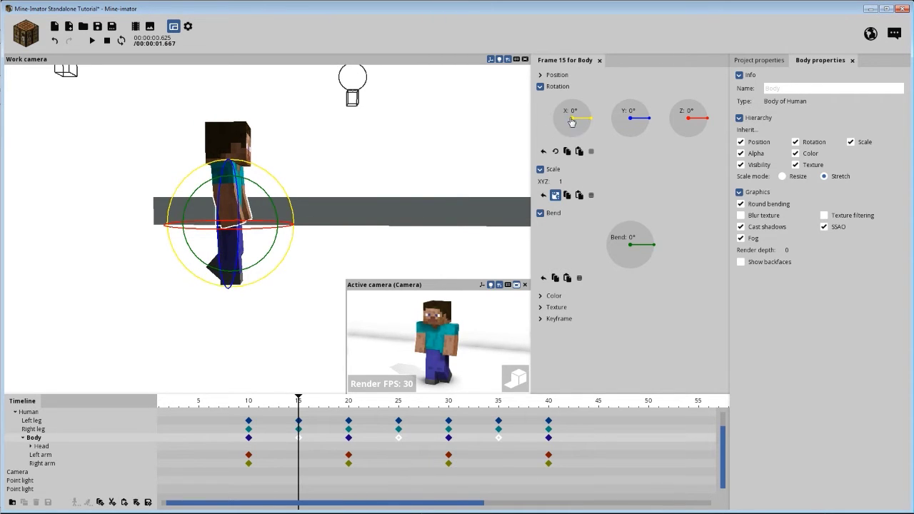
# - Play the animation from frame 8 to check the Body's tilt and save the project
pyautogui.click(230, 402)
pyautogui.press('space')
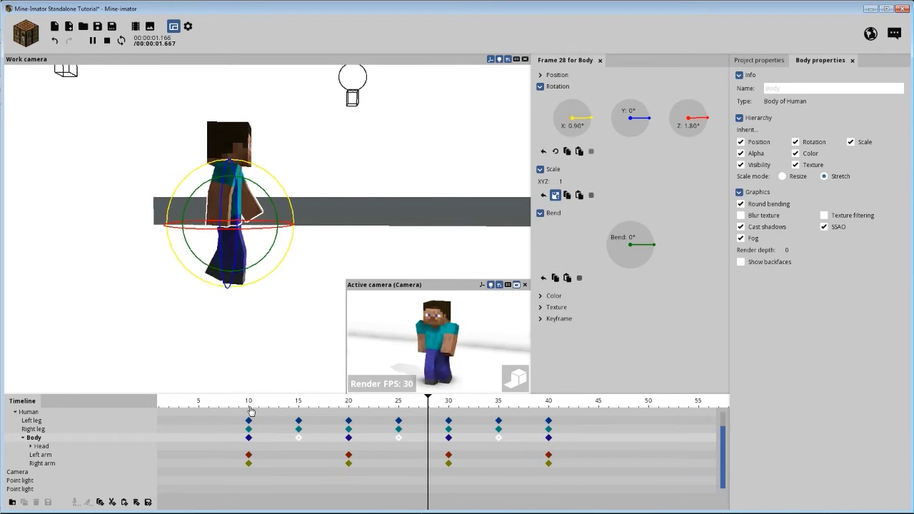
pyautogui.press('space')
pyautogui.click(98, 27)
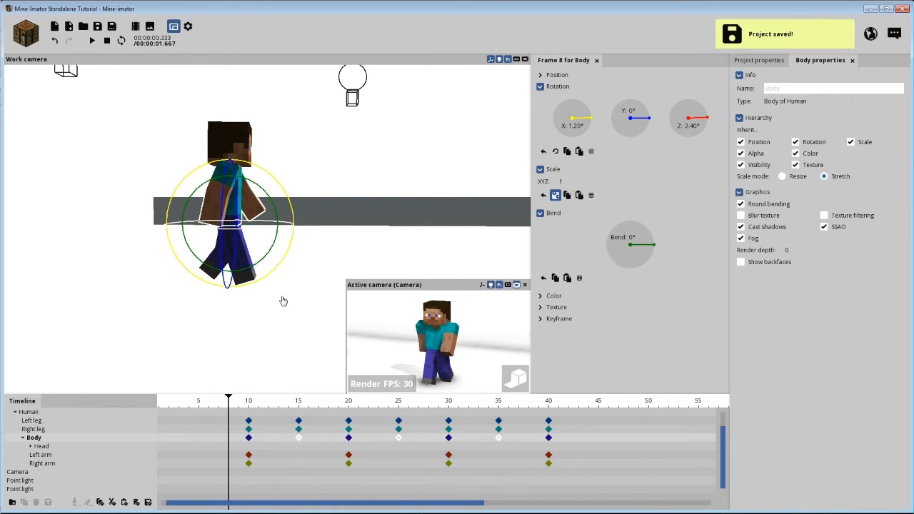
pyautogui.press('space')
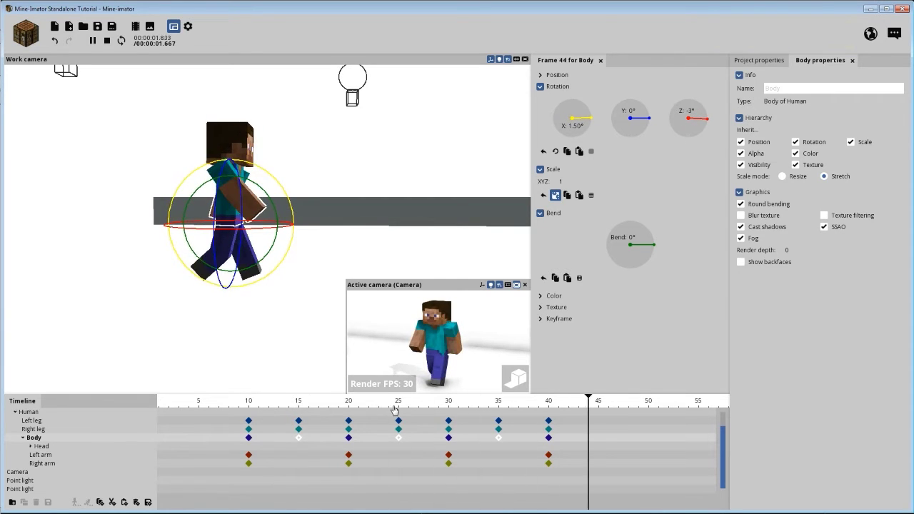
pyautogui.press('space')
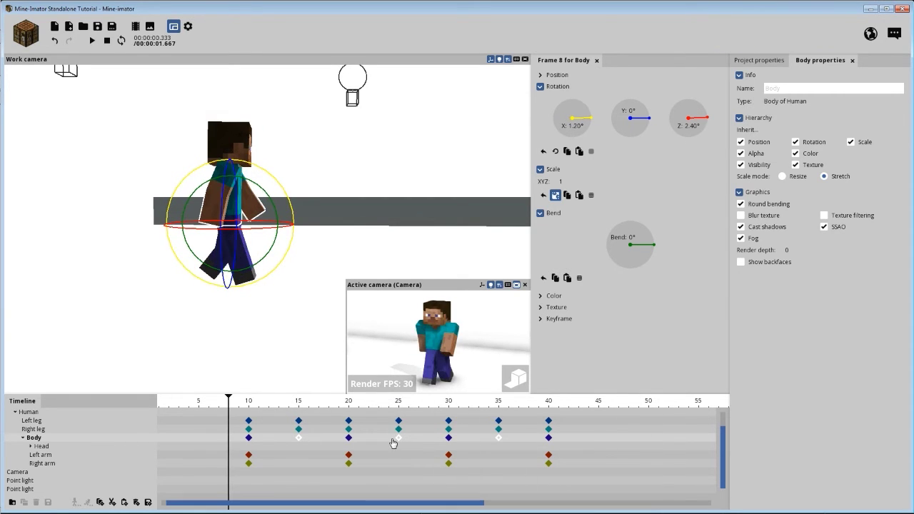
# - Add a Head keyframe at frame 10 and set its Z rotation to -2° to counter the body twist
pyautogui.click(249, 446)
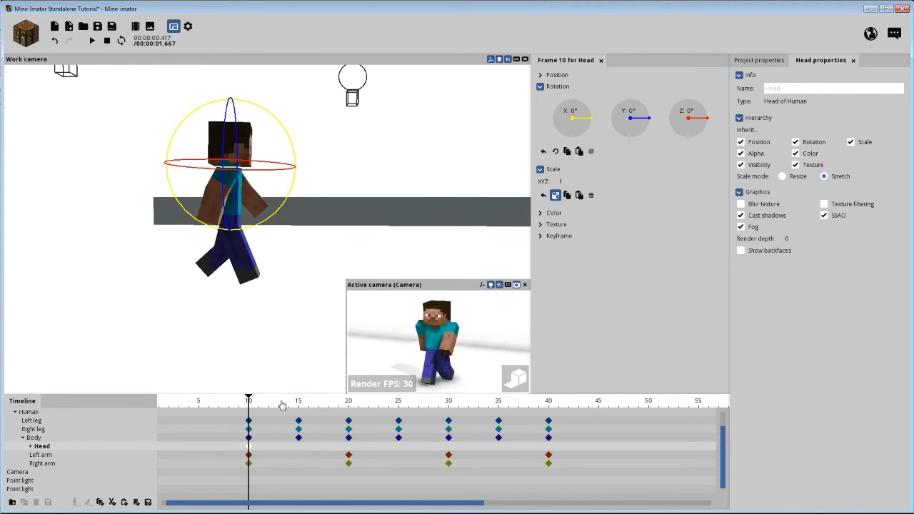
pyautogui.click(250, 440)
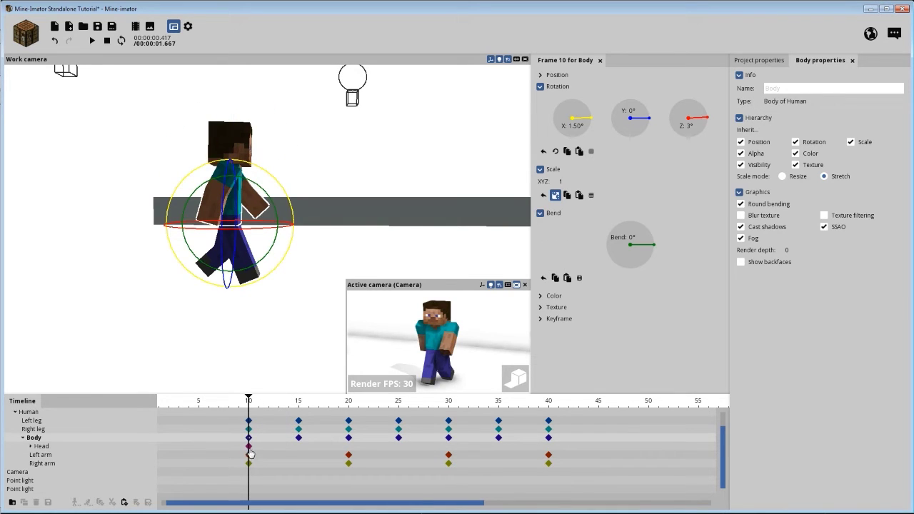
pyautogui.click(249, 447)
pyautogui.moveTo(347, 201)
pyautogui.mouseDown()
pyautogui.moveTo(228, 242)
pyautogui.moveTo(171, 227)
pyautogui.moveTo(359, 191)
pyautogui.mouseUp()
pyautogui.scroll(1, 361, 188)
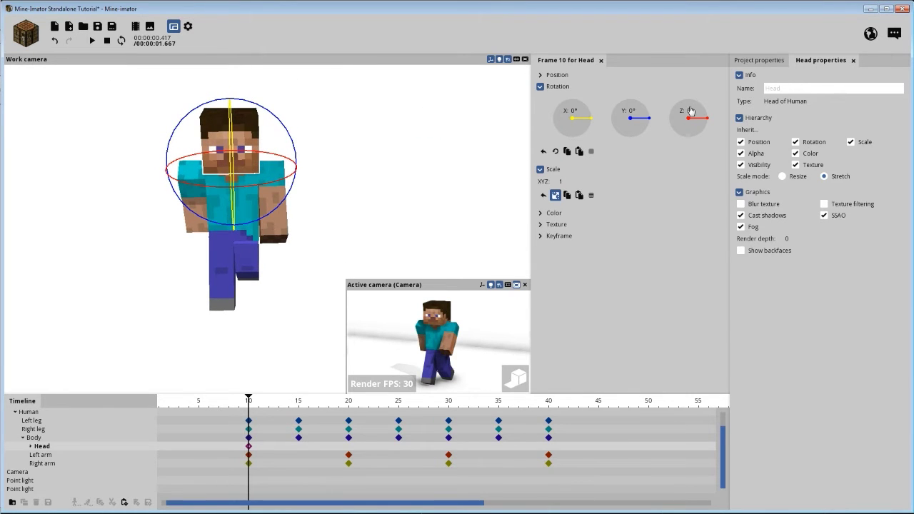
pyautogui.moveTo(689, 109); pyautogui.dragTo(695, 120)
pyautogui.write('-2')
pyautogui.press('Return')
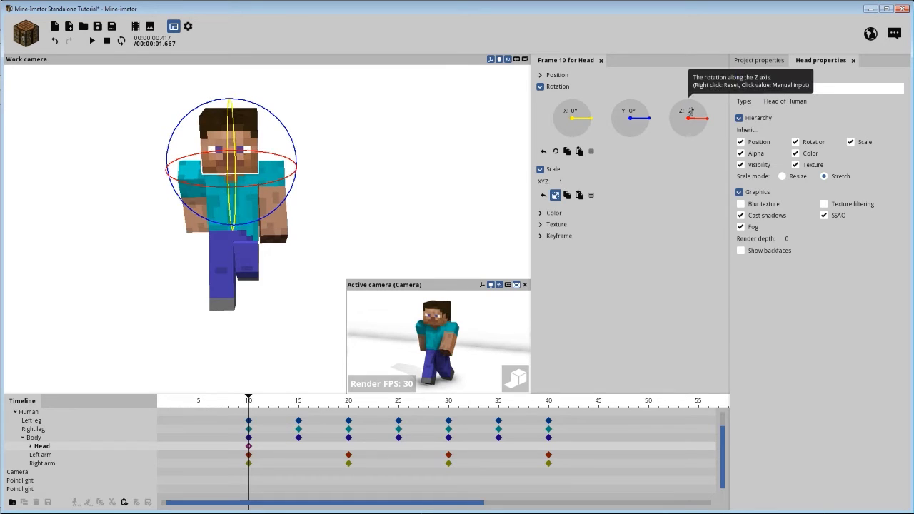
# - Add a Head keyframe at frame 20 and set its Z rotation to 2°
pyautogui.click(349, 449)
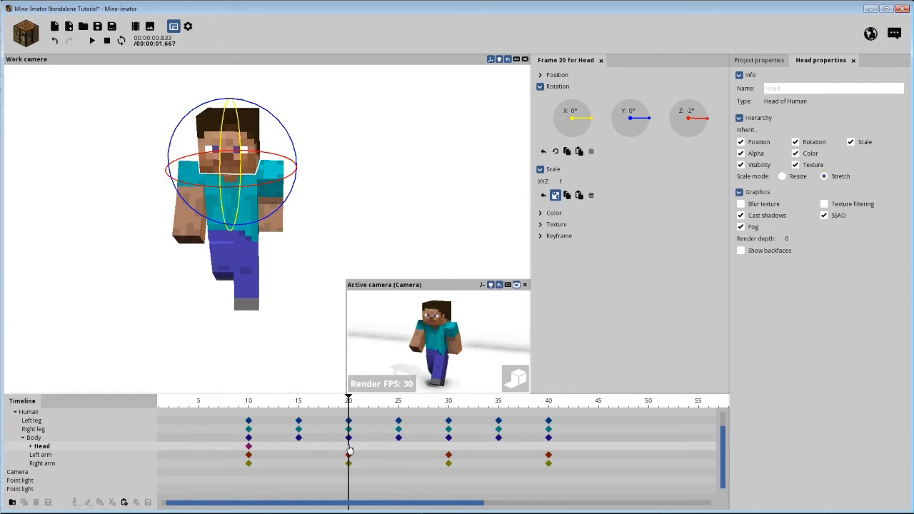
pyautogui.click(691, 112)
pyautogui.write('3')
pyautogui.press('Return')
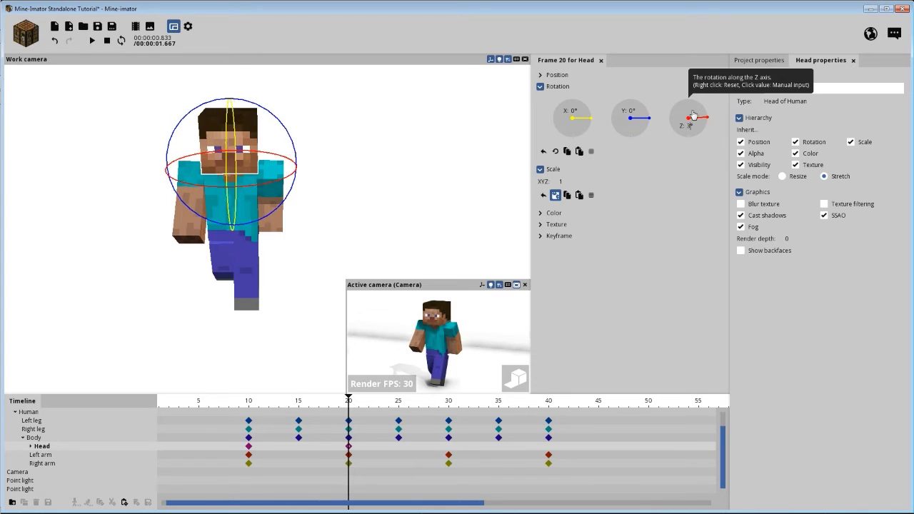
pyautogui.press('BackSpace')
pyautogui.write('2')
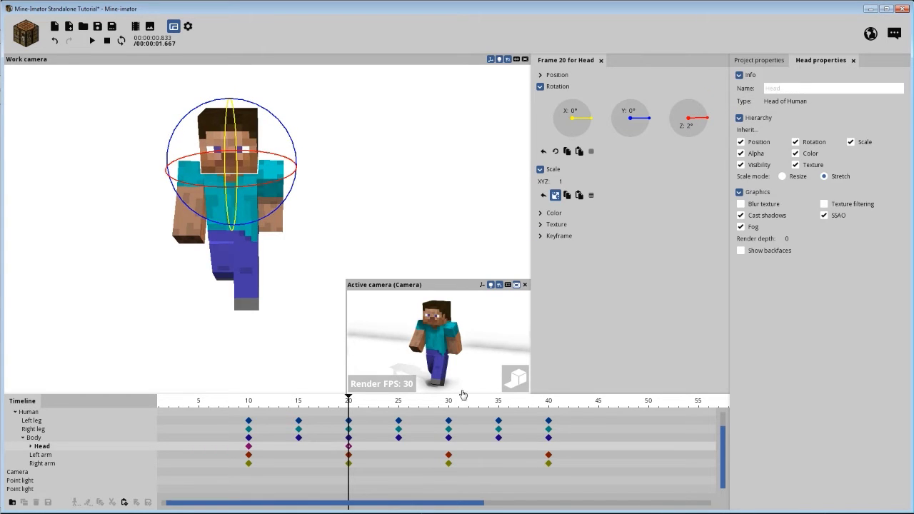
# - Copy the Head keyframes at frames 10 and 20 to frames 30 and 40
pyautogui.click(340, 451)
pyautogui.moveTo(355, 444); pyautogui.dragTo(239, 457)
pyautogui.click(449, 403)
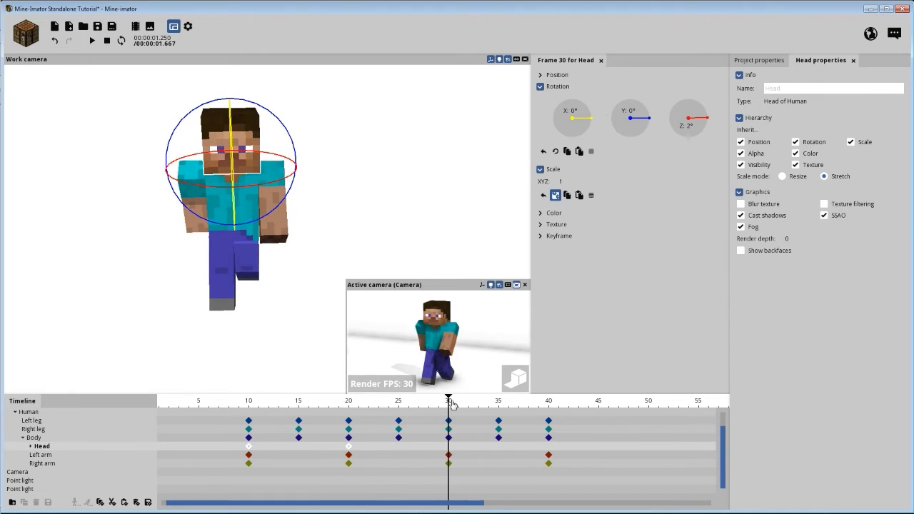
pyautogui.hotkey('ctrl', 'v')
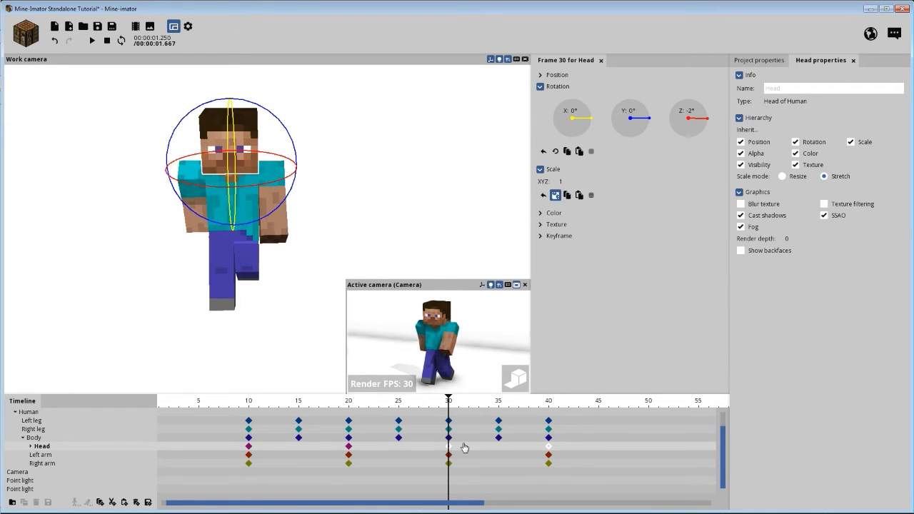
# - Play the animation from frame 9 to check the head's counter-rotation from the front
pyautogui.moveTo(389, 401); pyautogui.dragTo(238, 400)
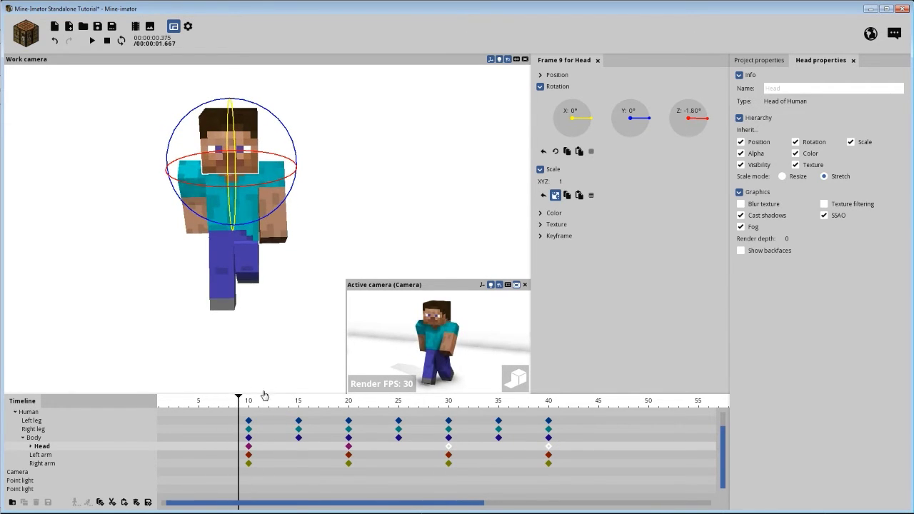
pyautogui.press('space')
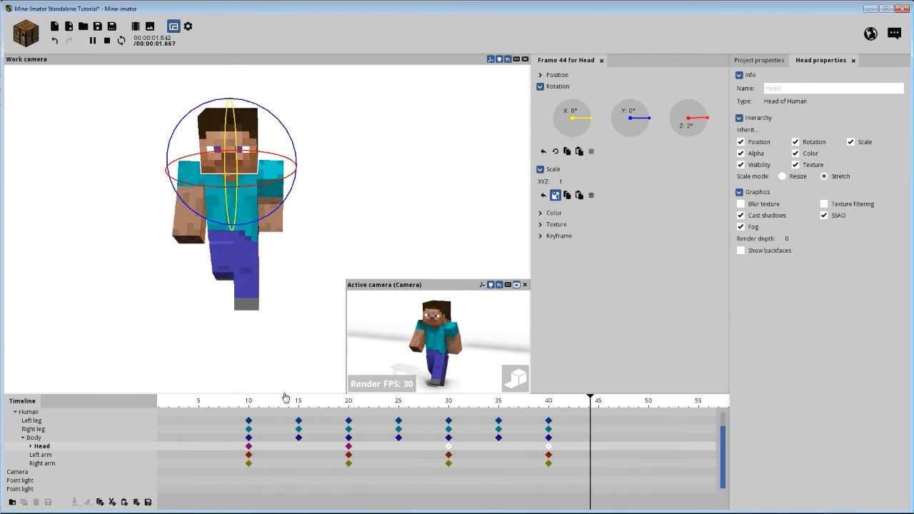
pyautogui.press('space')
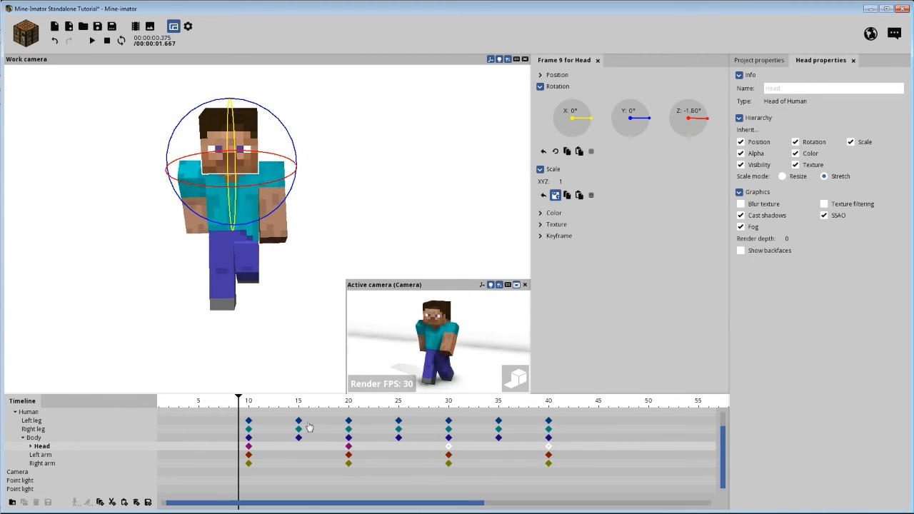
# - Set the X rotation of the Head keyframes at frames 10, 20, 30 and 40 to -1°
pyautogui.click(248, 446)
pyautogui.moveTo(225, 324); pyautogui.dragTo(400, 304)
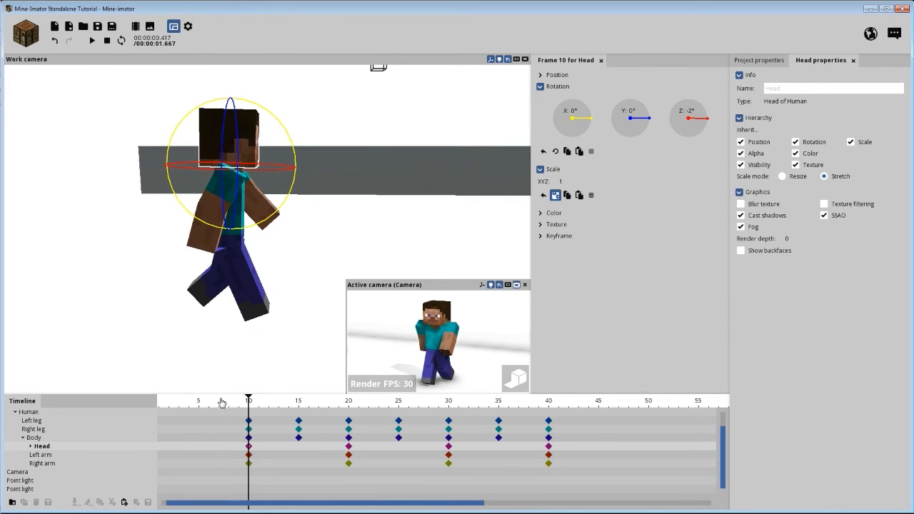
pyautogui.click(249, 448)
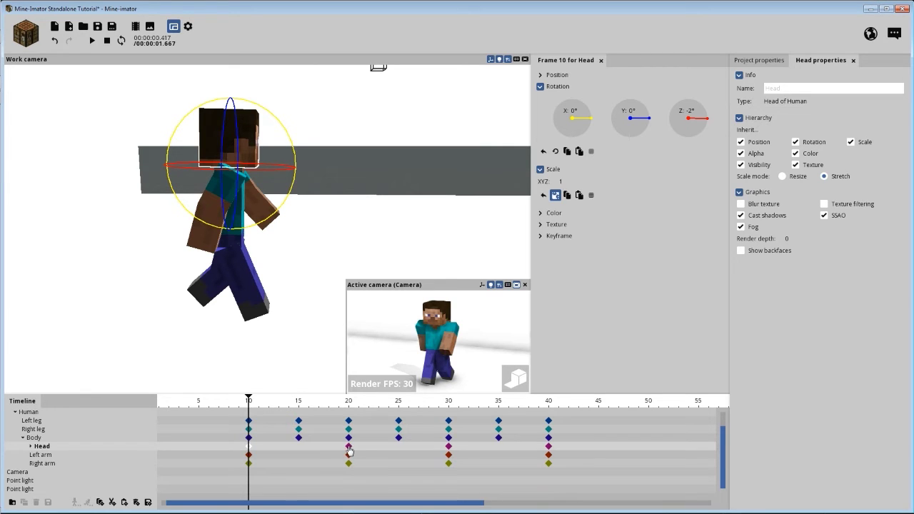
pyautogui.moveTo(558, 450); pyautogui.dragTo(248, 455)
pyautogui.moveTo(138, 439)
pyautogui.moveTo(285, 133); pyautogui.dragTo(285, 130)
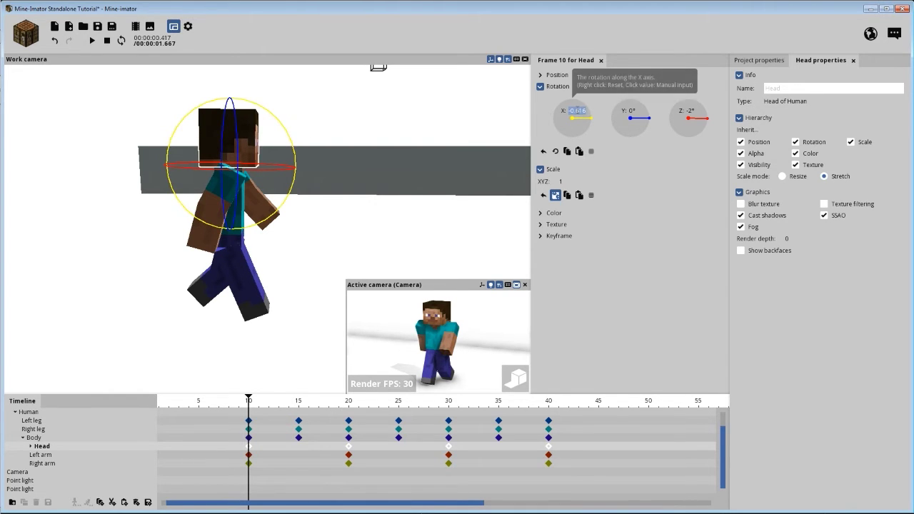
pyautogui.moveTo(574, 111); pyautogui.dragTo(574, 111)
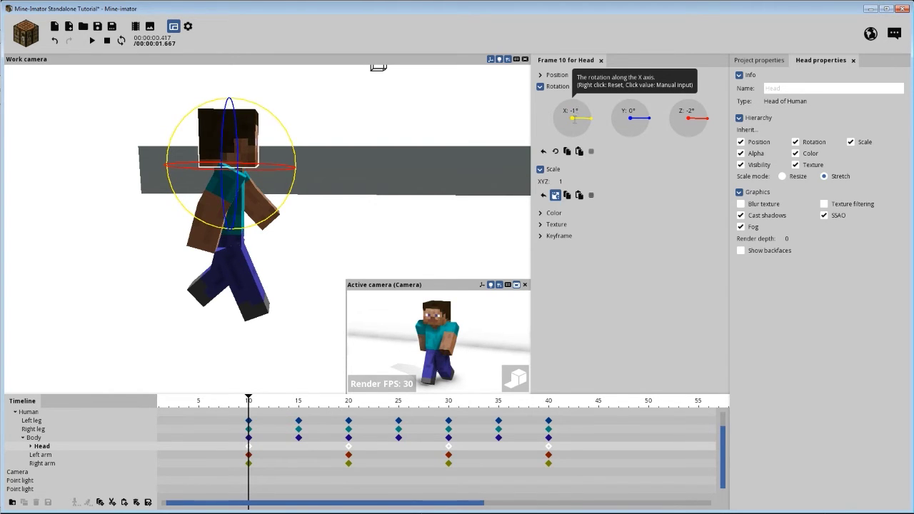
# - Add Head keyframes at frames 15, 25 and 35 and reset their X rotation to 0°
pyautogui.click(248, 437)
pyautogui.click(248, 446)
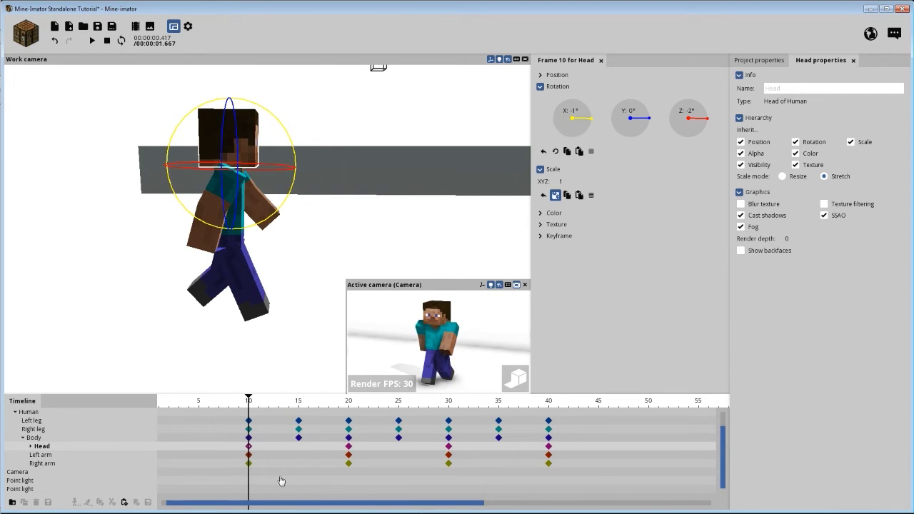
pyautogui.click(298, 405)
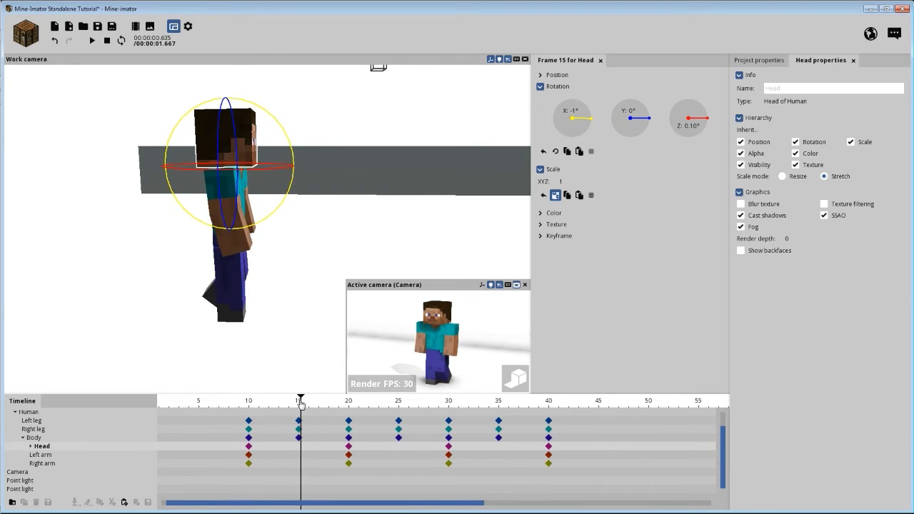
pyautogui.click(299, 446)
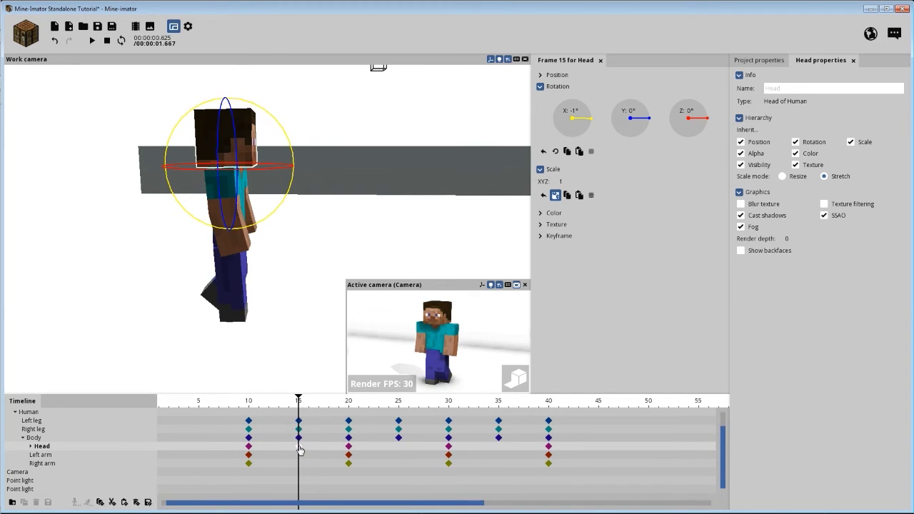
pyautogui.click(399, 449)
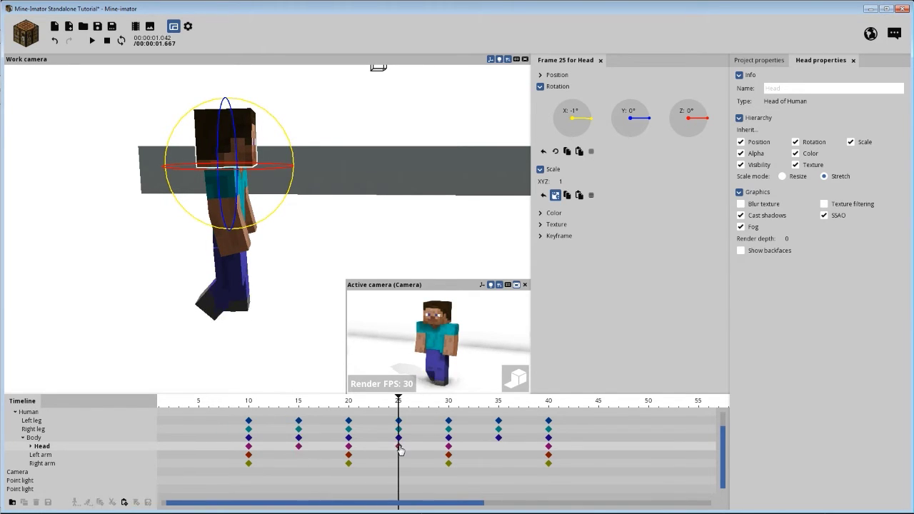
pyautogui.hotkey('ctrl', 'v')
pyautogui.hotkey('ctrl', 'v')
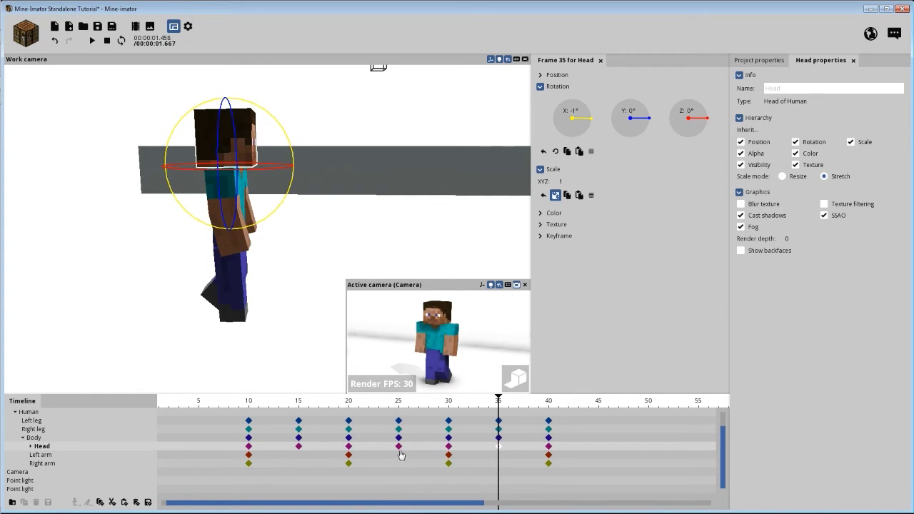
pyautogui.click(300, 448)
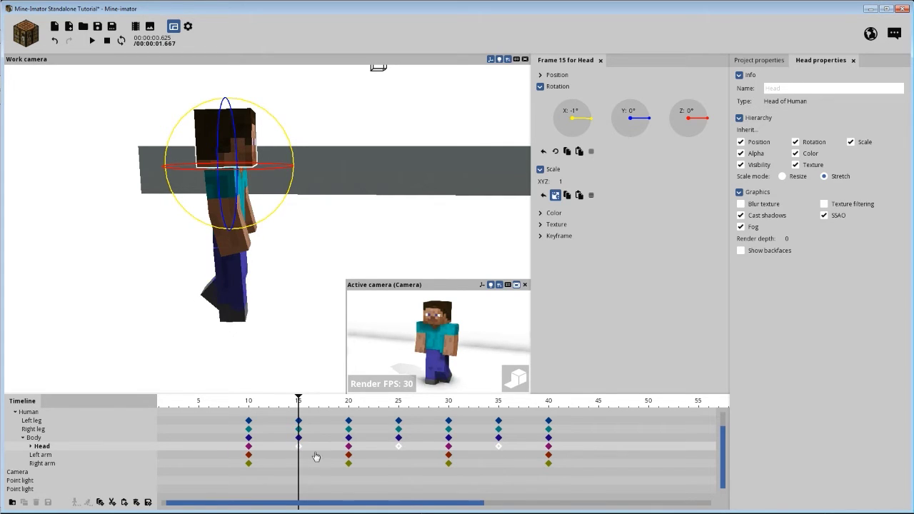
pyautogui.rightClick(582, 120)
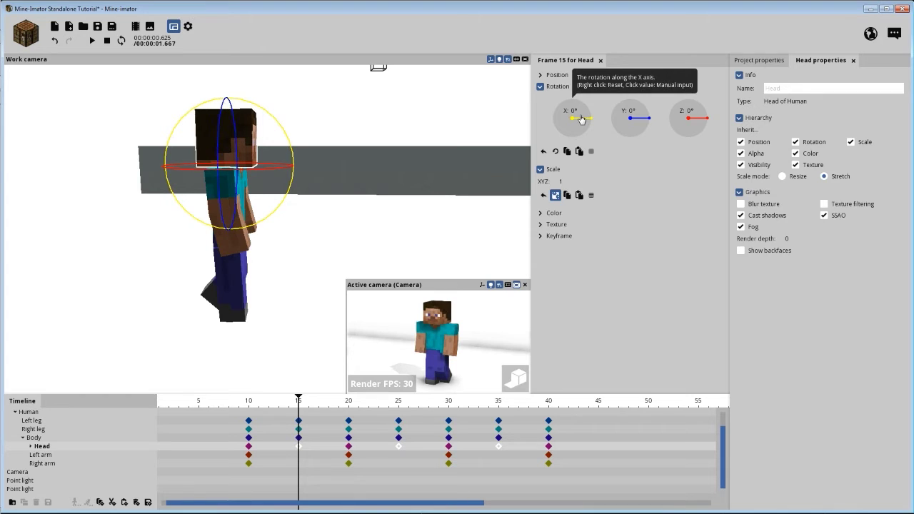
# - Play the animation from just before frame 10 and check the head's pose on its keyframes at frames 10 and 15
pyautogui.moveTo(292, 404); pyautogui.dragTo(241, 403)
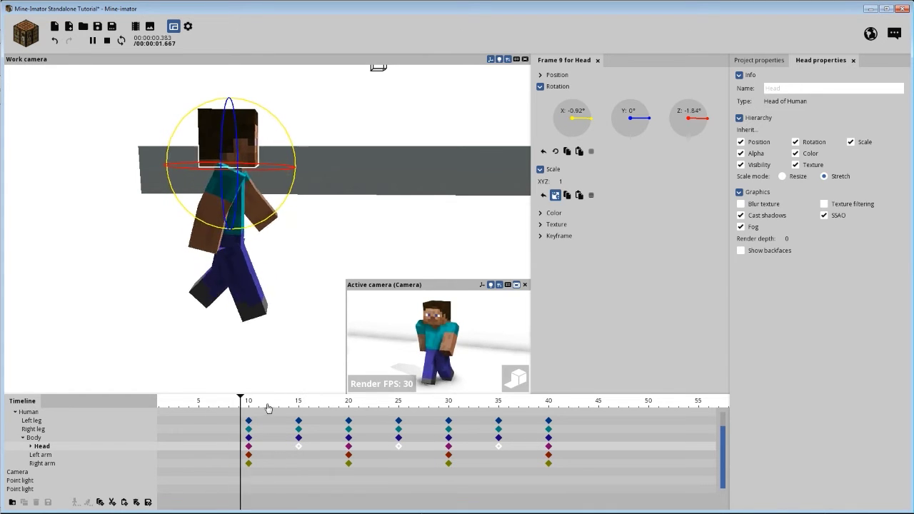
pyautogui.press('space')
pyautogui.press('space')
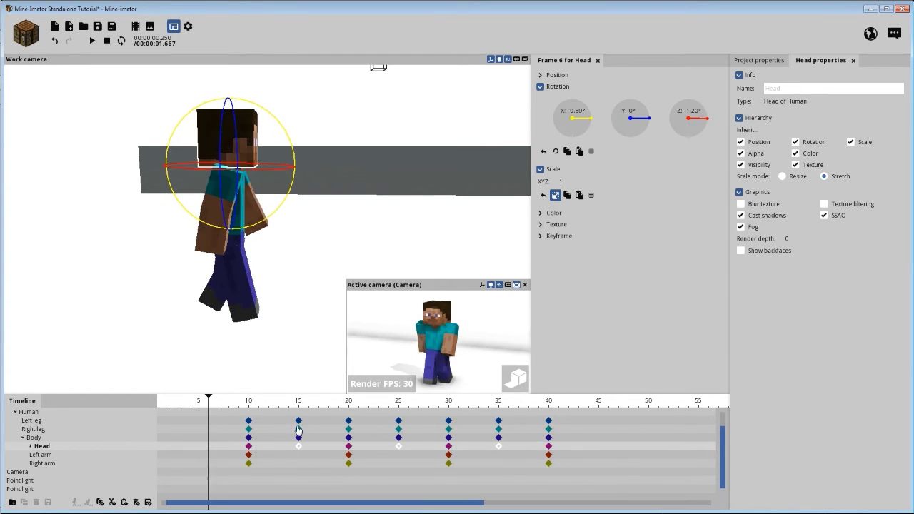
pyautogui.click(298, 446)
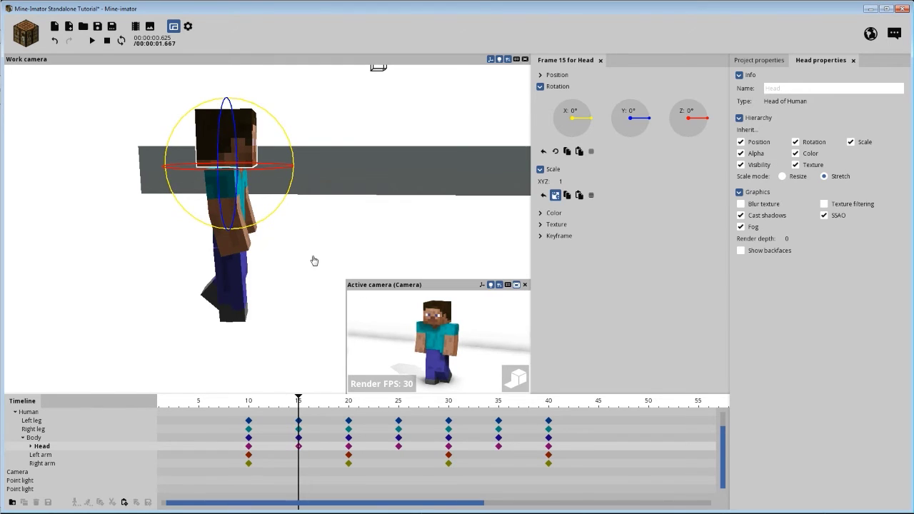
pyautogui.moveTo(298, 404); pyautogui.dragTo(232, 407)
pyautogui.press('space')
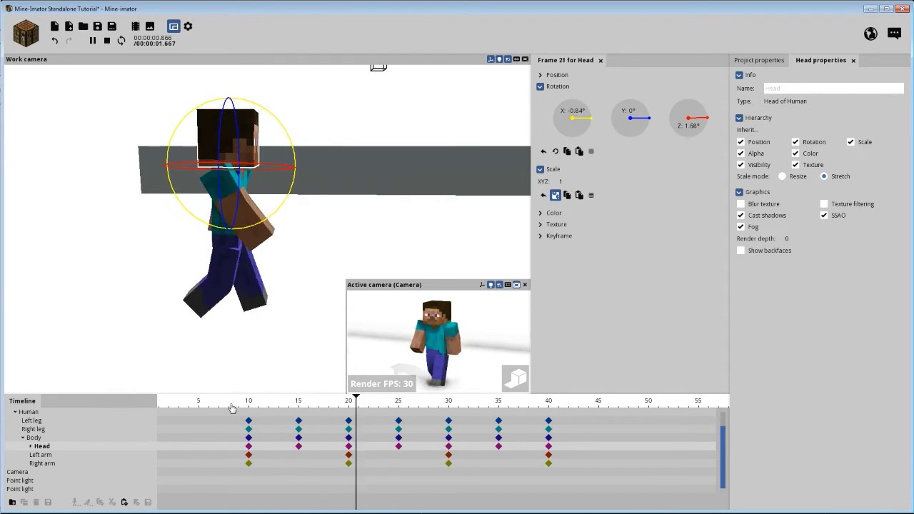
pyautogui.click(248, 450)
pyautogui.click(299, 447)
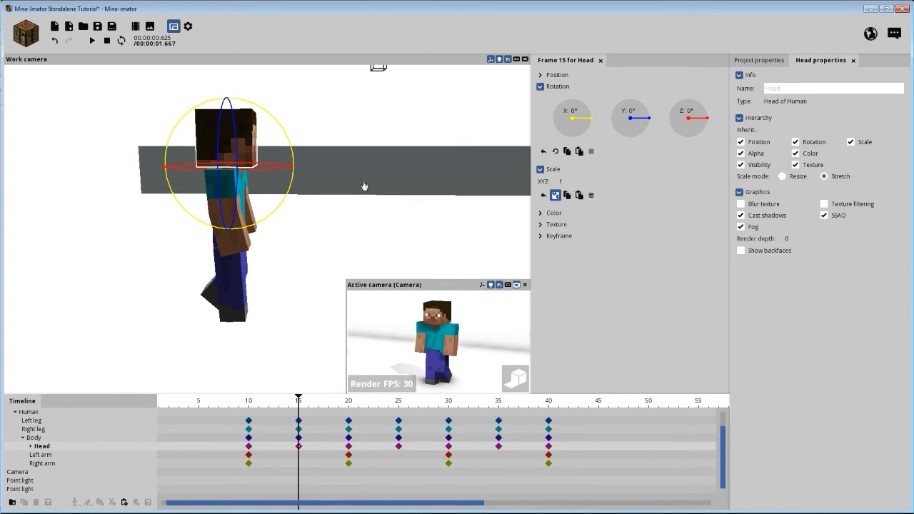
# - Select the Head keyframes at frames 15, 25 and 35, set their X rotation to 3° and play the walk to check it
pyautogui.click(299, 446)
pyautogui.keyDown('shift'); pyautogui.click(398, 447); pyautogui.keyUp('shift')
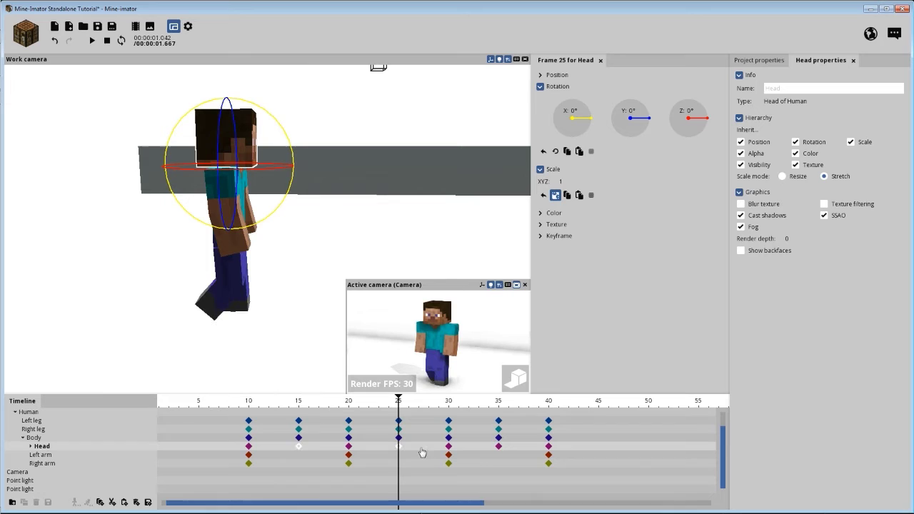
pyautogui.keyDown('shift'); pyautogui.click(498, 447); pyautogui.keyUp('shift')
pyautogui.click(298, 401)
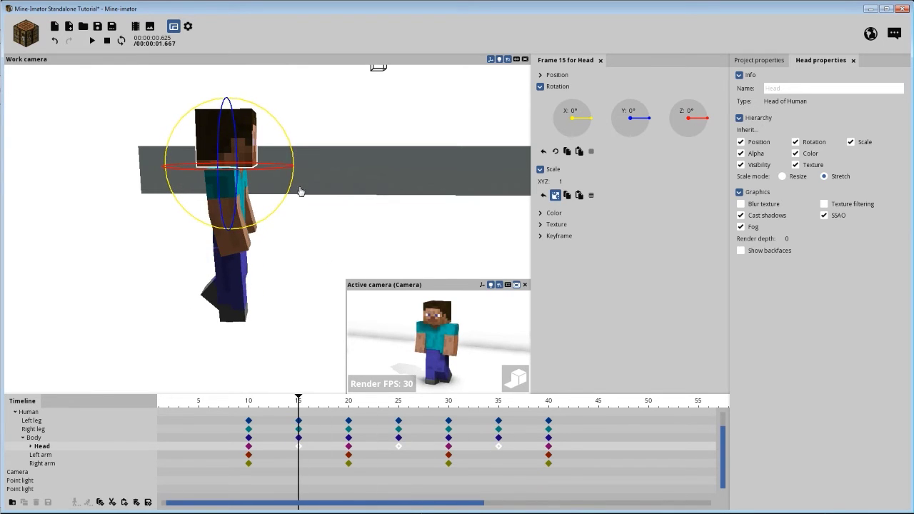
pyautogui.moveTo(271, 112); pyautogui.dragTo(280, 121)
pyautogui.click(581, 126)
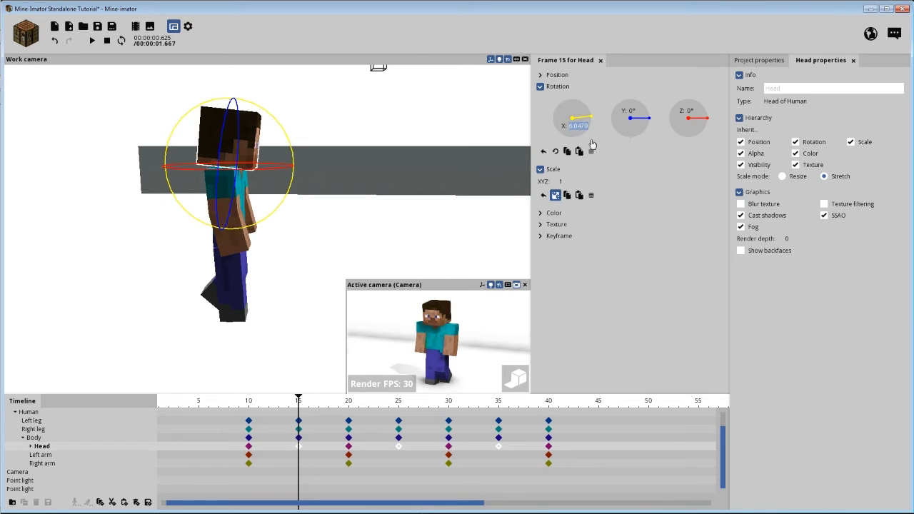
pyautogui.write('3')
pyautogui.click(232, 401)
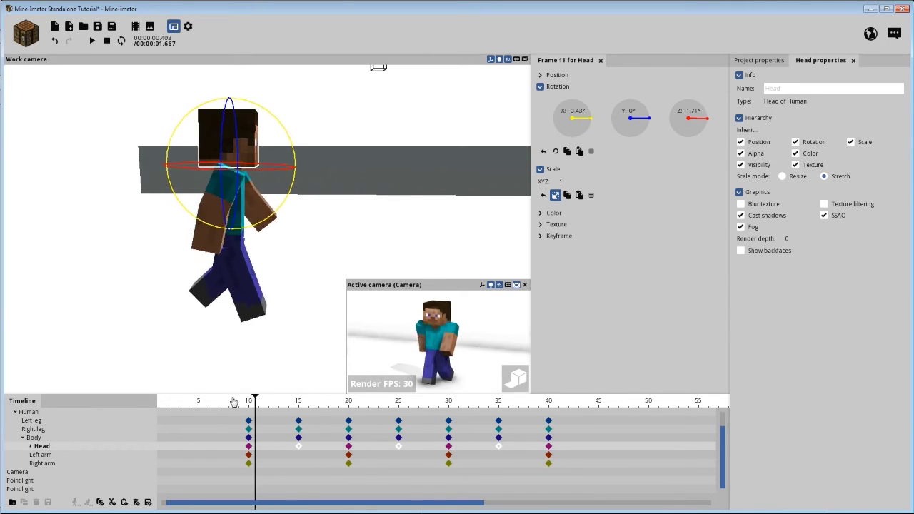
pyautogui.press('space')
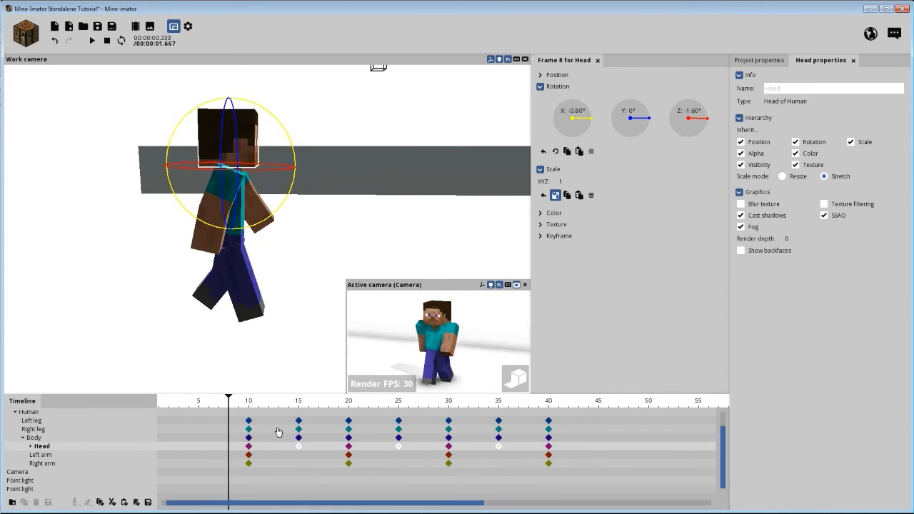
# - Set the X rotation of the Head keyframes at frames 15, 25 and 35 to 2° and play the walk again
pyautogui.click(302, 402)
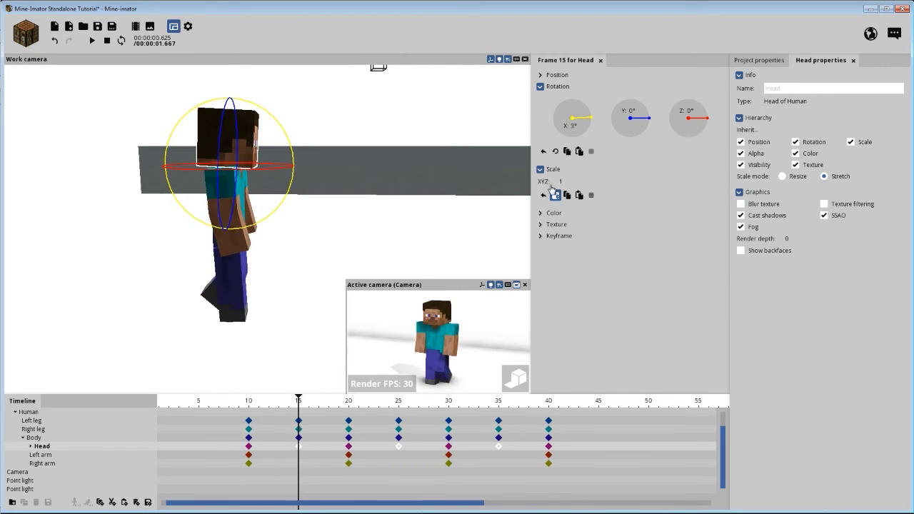
pyautogui.click(578, 127)
pyautogui.write('2')
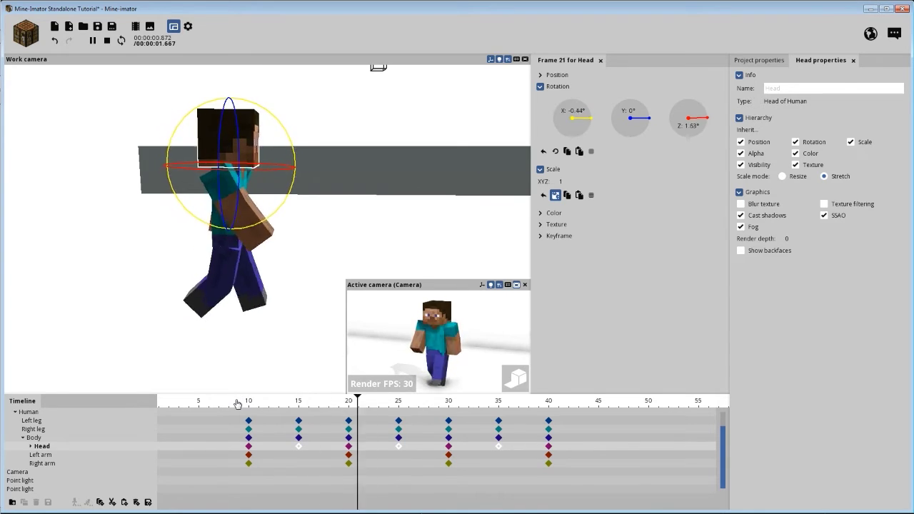
pyautogui.press('space')
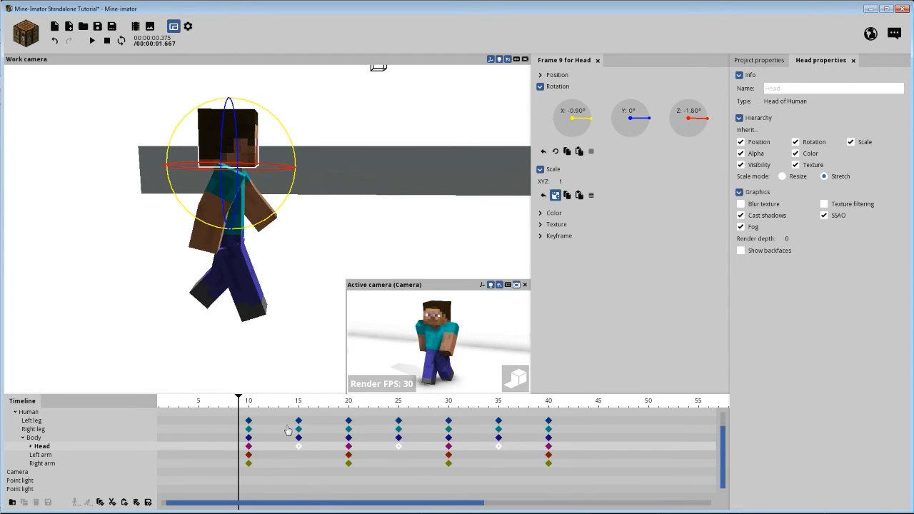
# - Fine-tune the X rotation of the Head keyframes at frames 15, 25 and 35 to 1.5°, playing the walk to check the nod
pyautogui.click(300, 411)
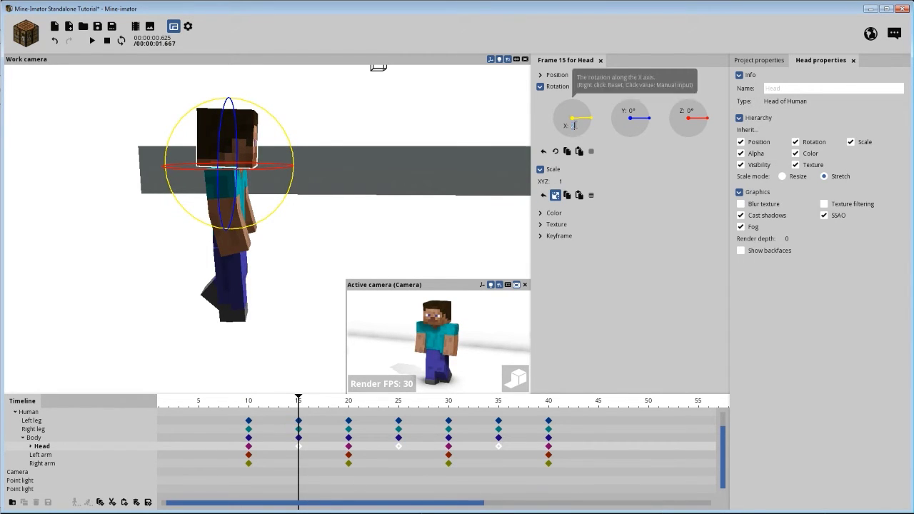
pyautogui.click(246, 401)
pyautogui.press('space')
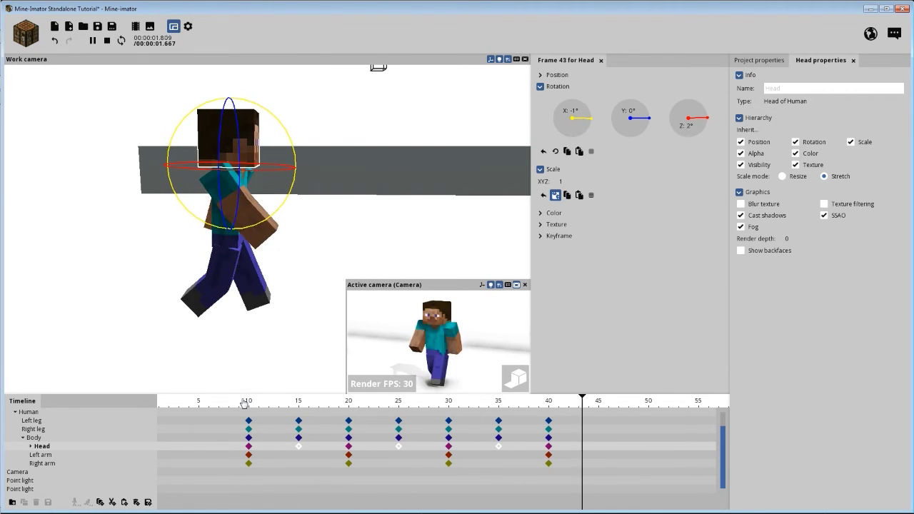
pyautogui.click(244, 401)
pyautogui.click(297, 406)
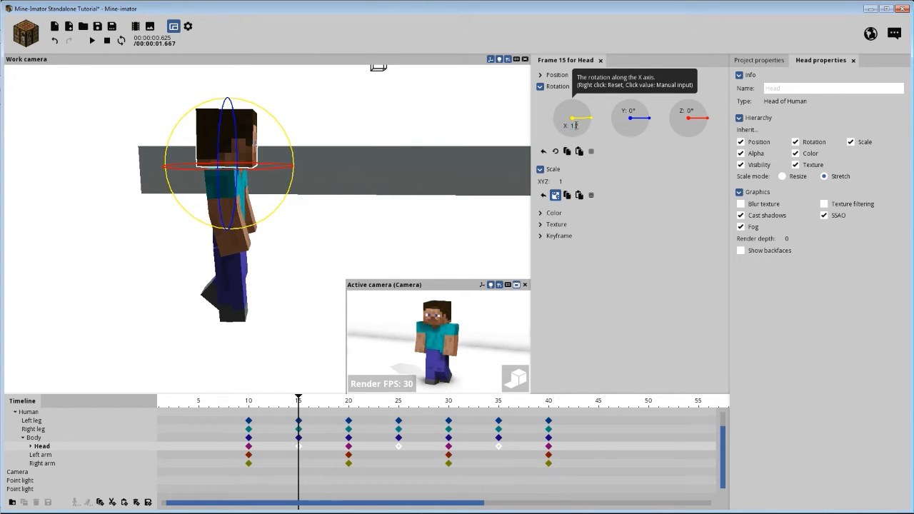
pyautogui.moveTo(282, 403); pyautogui.dragTo(229, 407)
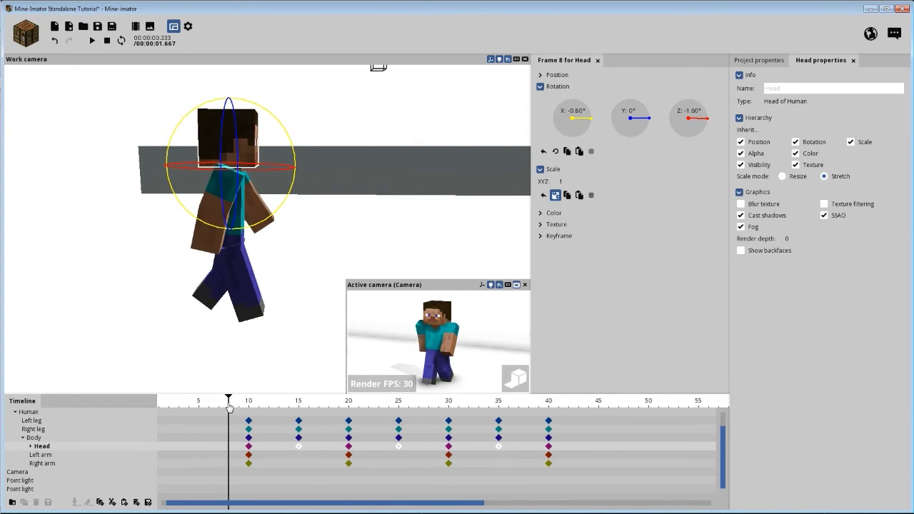
pyautogui.press('space')
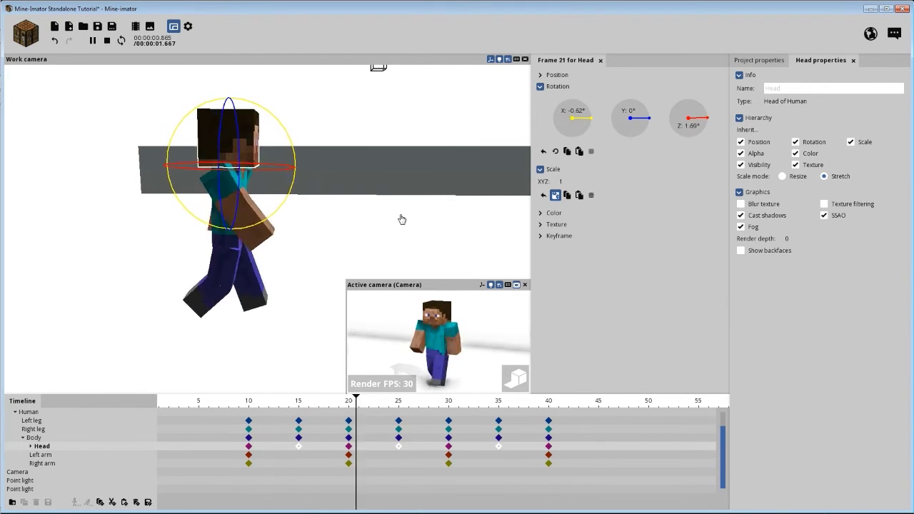
pyautogui.press('space')
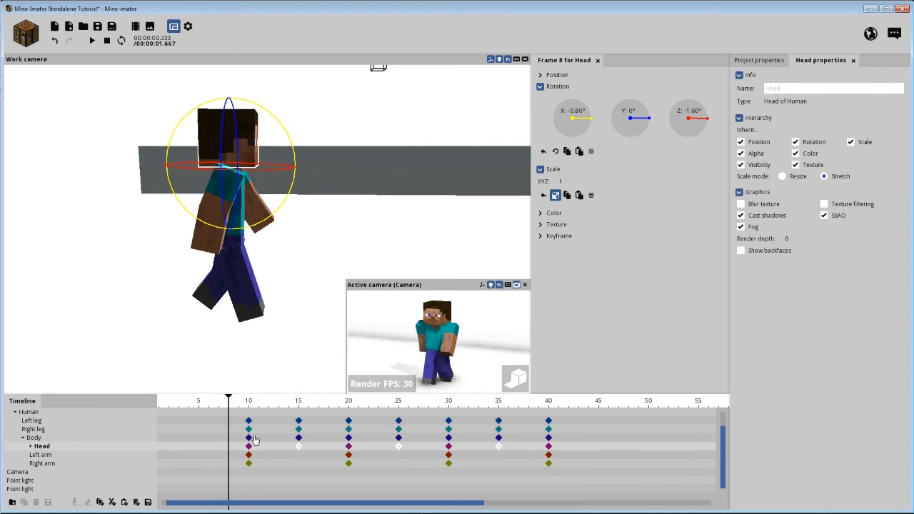
# - Save the project and select the Body keyframes at frames 10, 20, 30 and 40
pyautogui.click(253, 438)
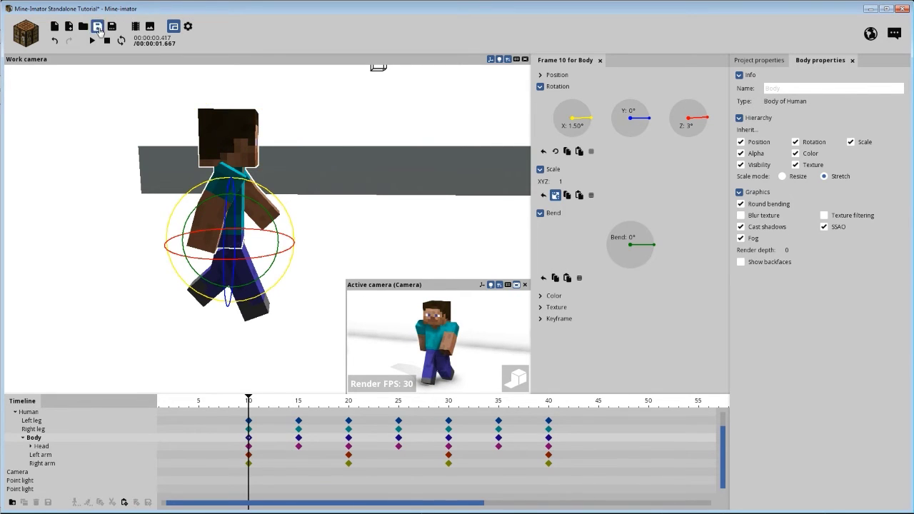
pyautogui.click(98, 27)
pyautogui.moveTo(274, 408)
pyautogui.mouseDown()
pyautogui.moveTo(381, 405)
pyautogui.moveTo(273, 416)
pyautogui.moveTo(248, 448)
pyautogui.mouseUp()
pyautogui.click(348, 438)
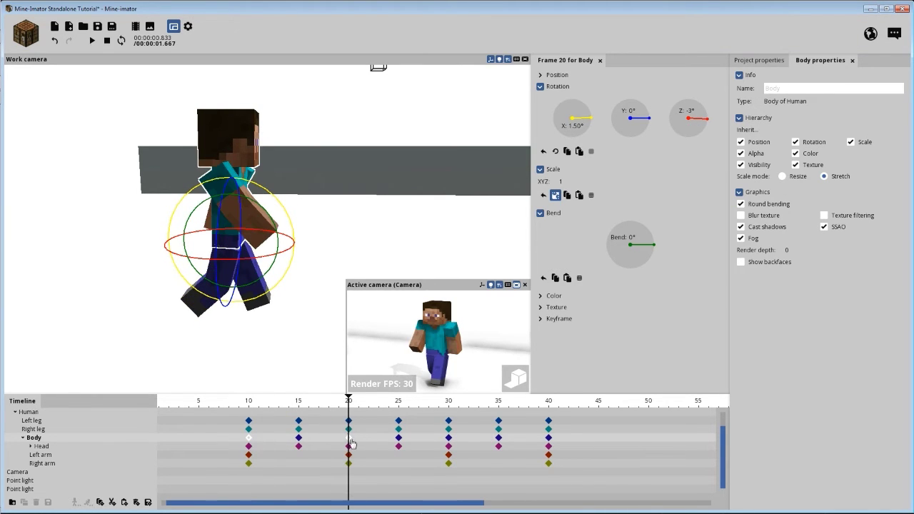
pyautogui.click(448, 438)
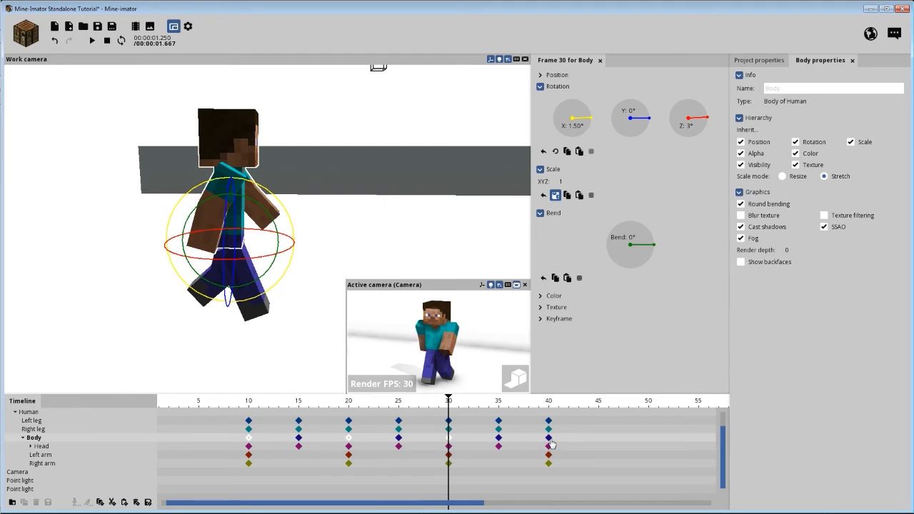
pyautogui.click(549, 438)
# - Try a Bend of 1° on the selected Body keyframes and play the animation from the side
pyautogui.moveTo(381, 192); pyautogui.dragTo(350, 197, button='middle')
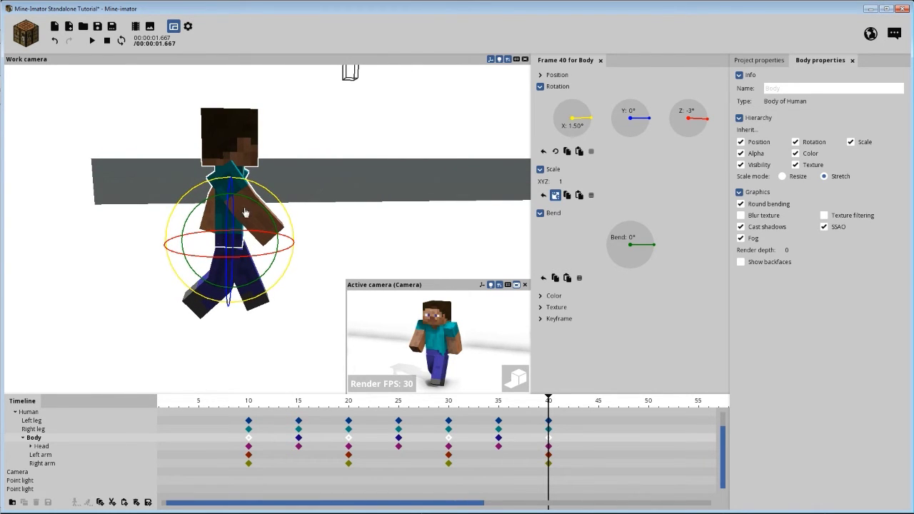
pyautogui.moveTo(250, 209); pyautogui.dragTo(255, 204)
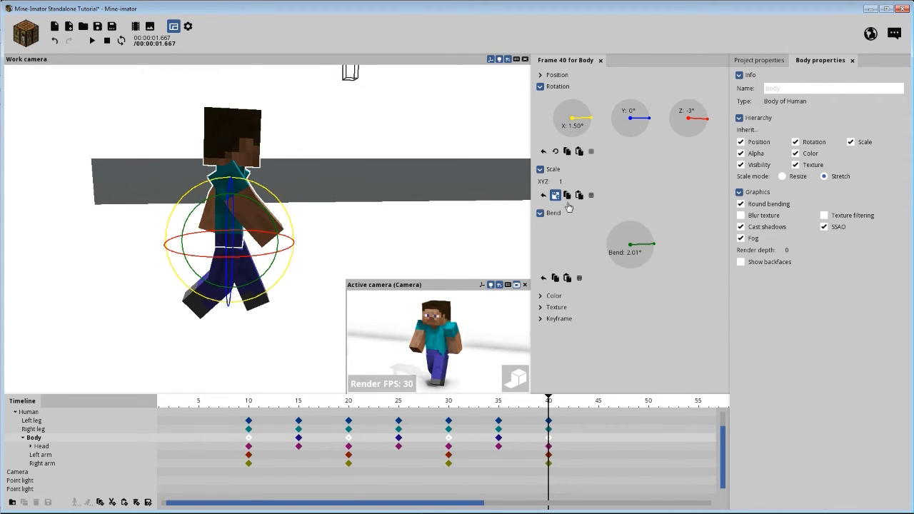
pyautogui.click(630, 255)
pyautogui.write('1')
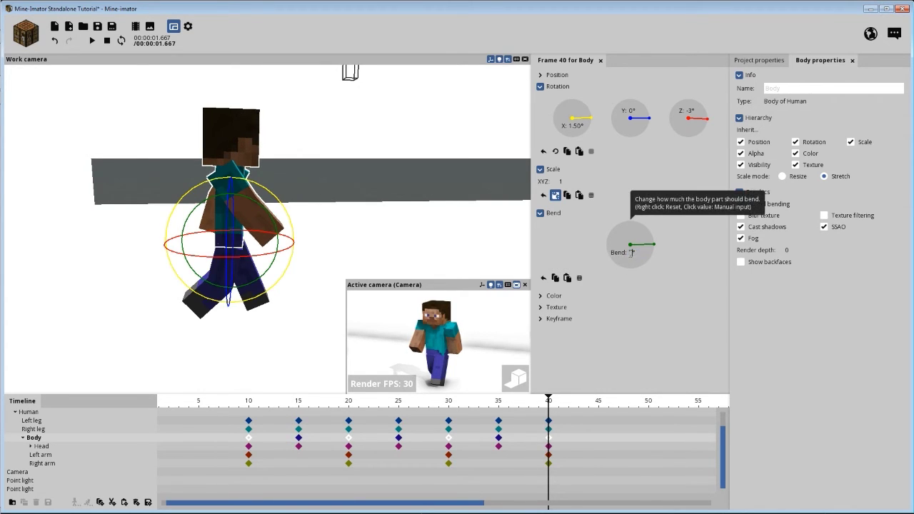
pyautogui.press('space')
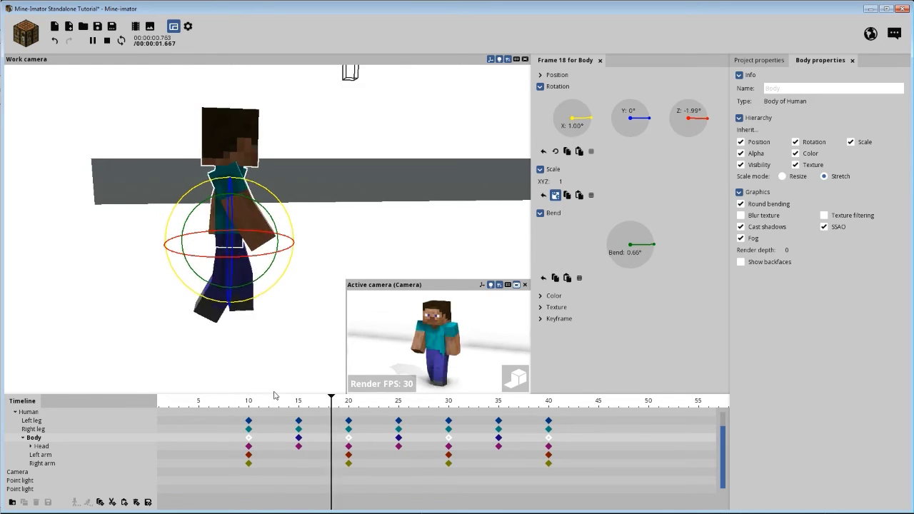
pyautogui.press('space')
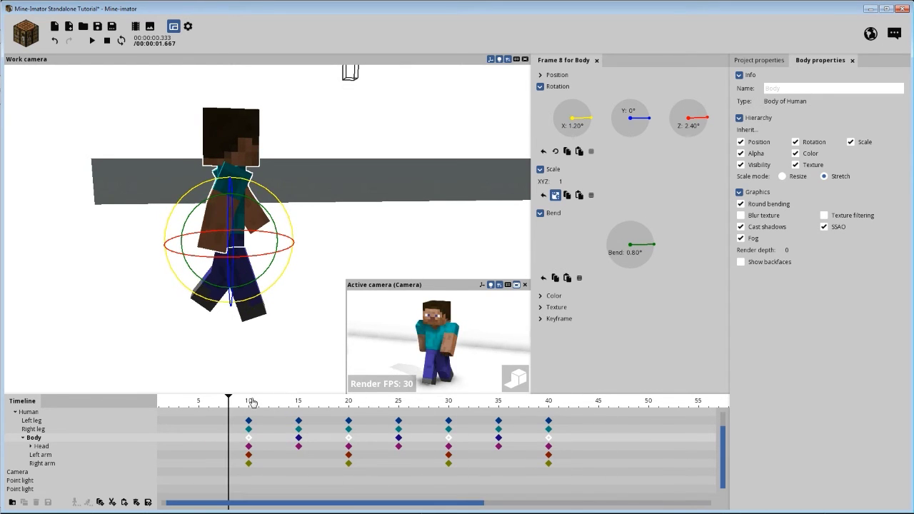
# - Change the Bend of the Body keyframes at frames 10, 20, 30 and 40 to -1° and play the walk from before frame 10
pyautogui.moveTo(252, 402); pyautogui.dragTo(348, 402)
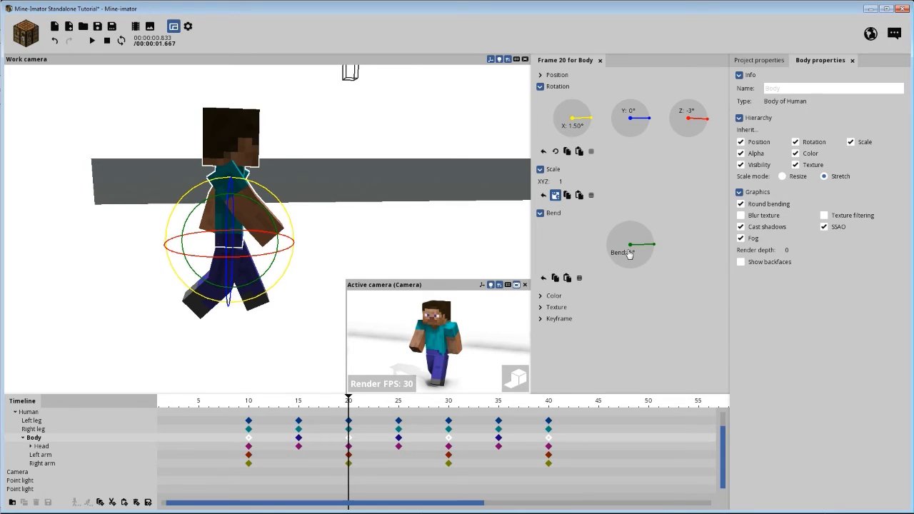
pyautogui.write('-1')
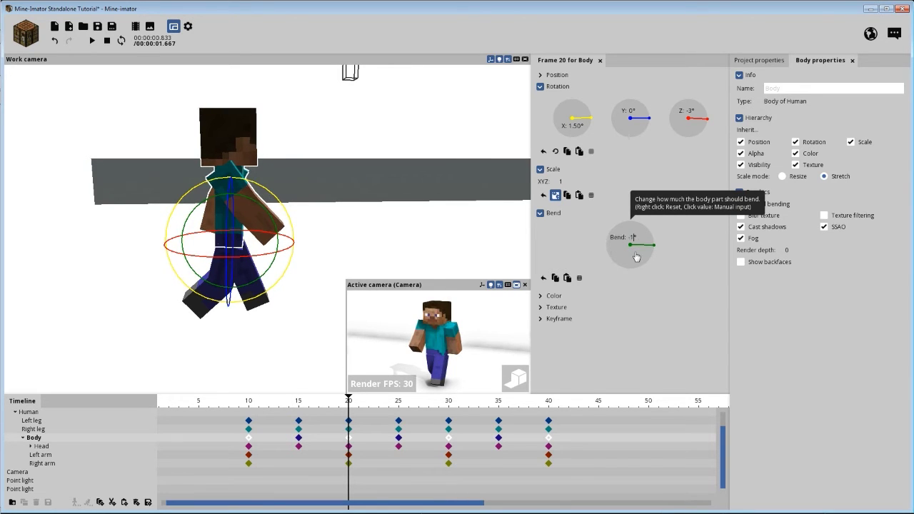
pyautogui.press('Return')
pyautogui.click(225, 401)
pyautogui.press('space')
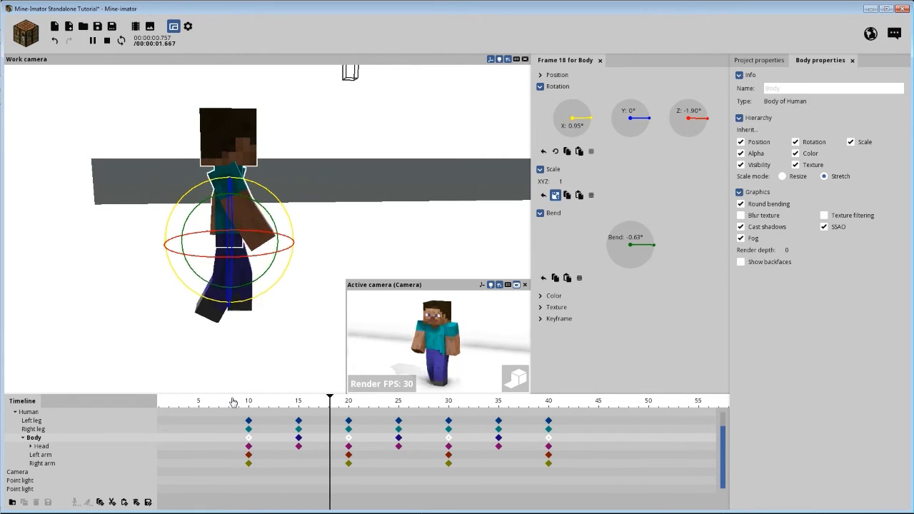
pyautogui.press('space')
# - Set the Bend of the selected Body keyframes to 3° and play the walk to judge the torso movement
pyautogui.click(250, 401)
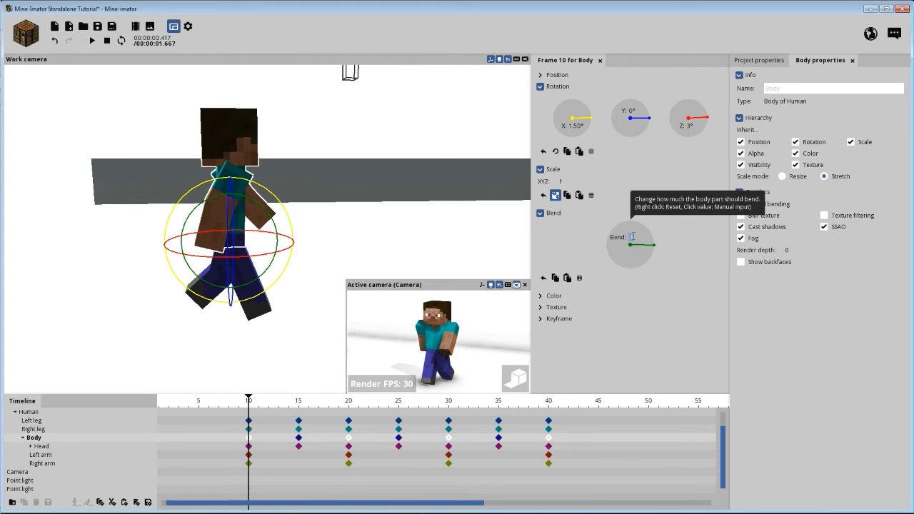
pyautogui.moveTo(631, 237); pyautogui.dragTo(634, 241)
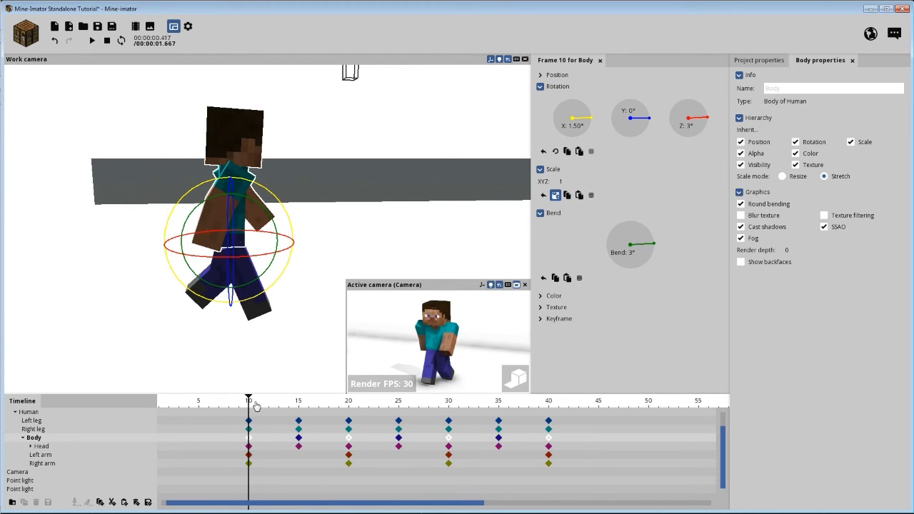
pyautogui.press('space')
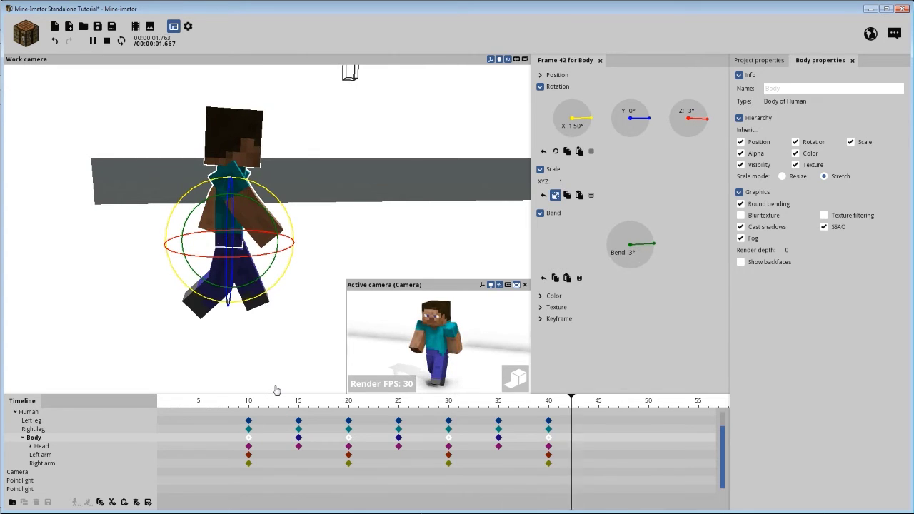
pyautogui.press('space')
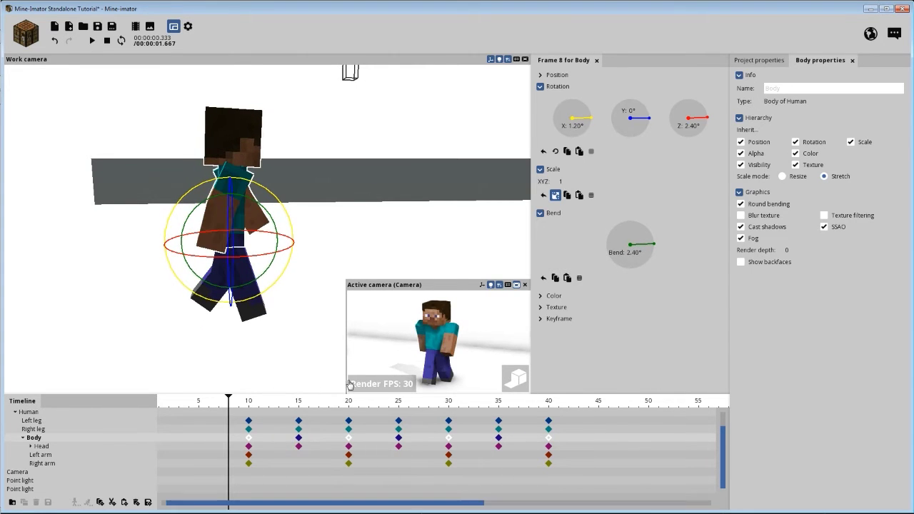
# - Try a Bend of -5° on the Body keyframes and play the walk to compare
pyautogui.moveTo(636, 253); pyautogui.dragTo(637, 259)
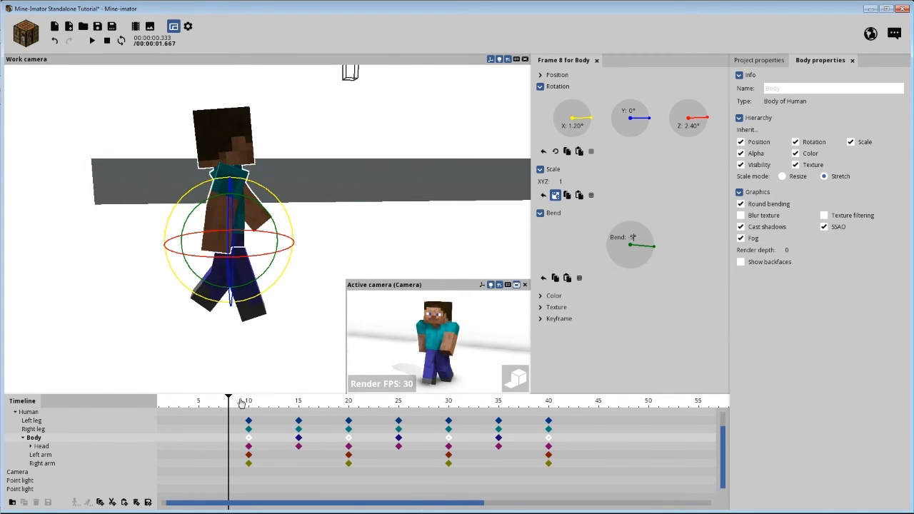
pyautogui.press('space')
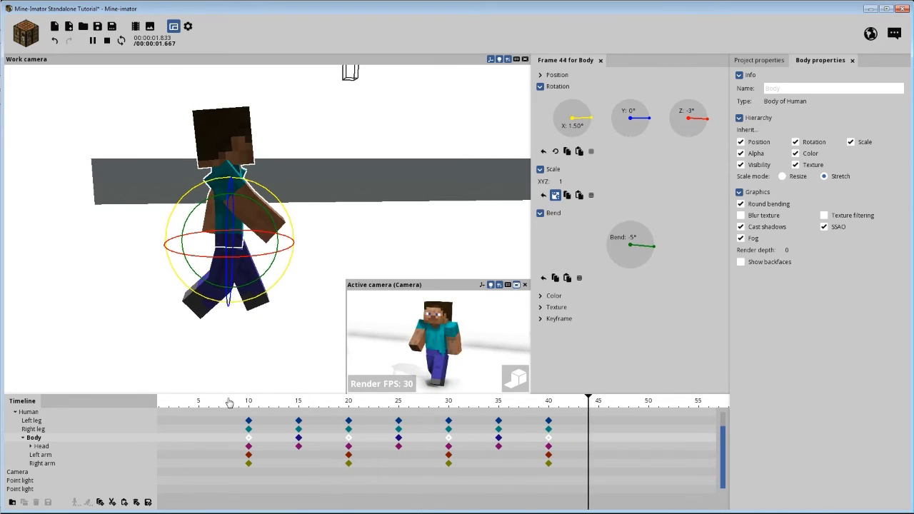
pyautogui.press('space')
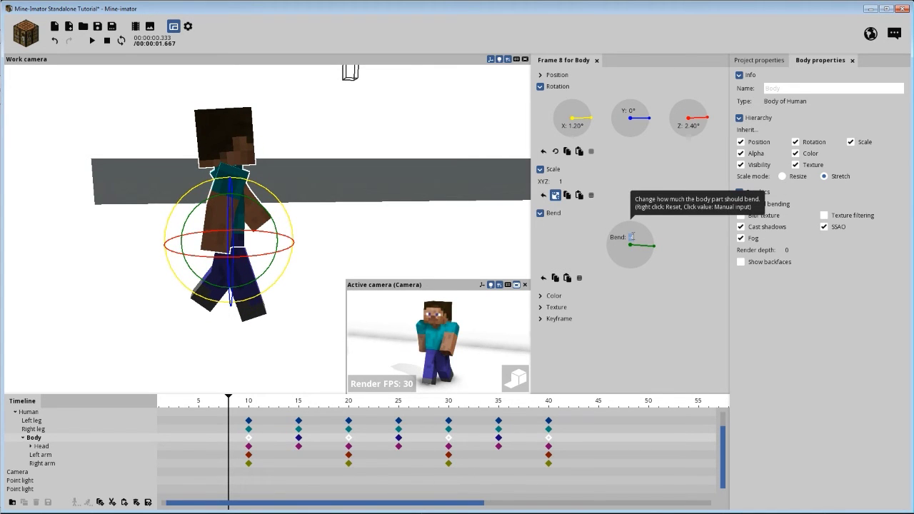
# - Set the Bend of the Body keyframes at frames 10, 20, 30 and 40 to -3° and play the walk to check it
pyautogui.click(249, 403)
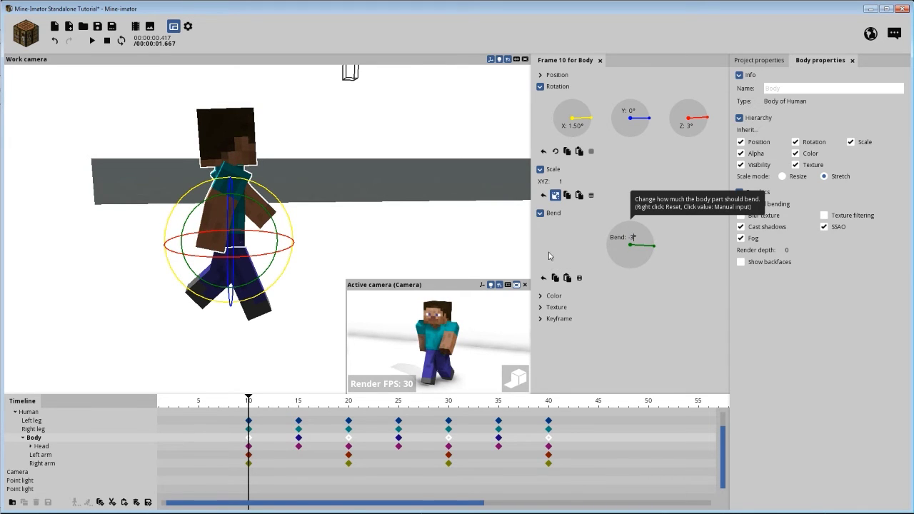
pyautogui.moveTo(249, 398); pyautogui.dragTo(235, 405)
pyautogui.press('space')
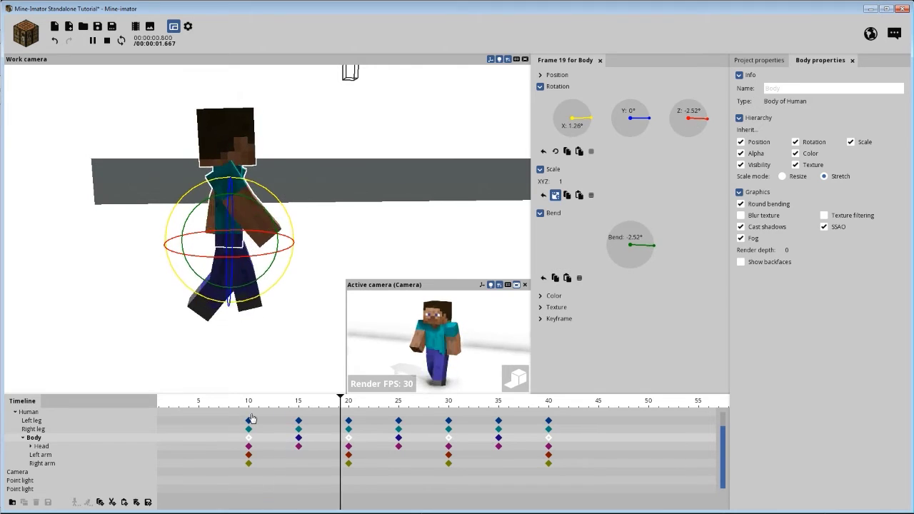
pyautogui.press('space')
pyautogui.press('space')
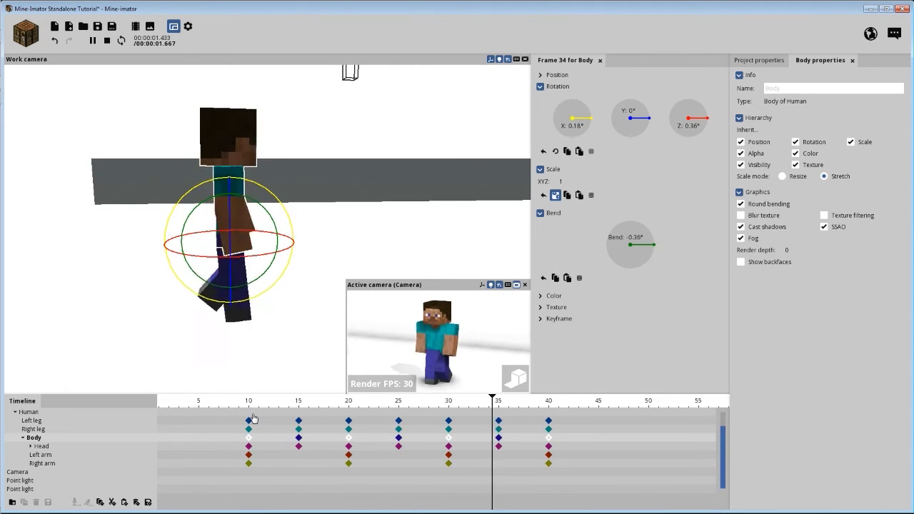
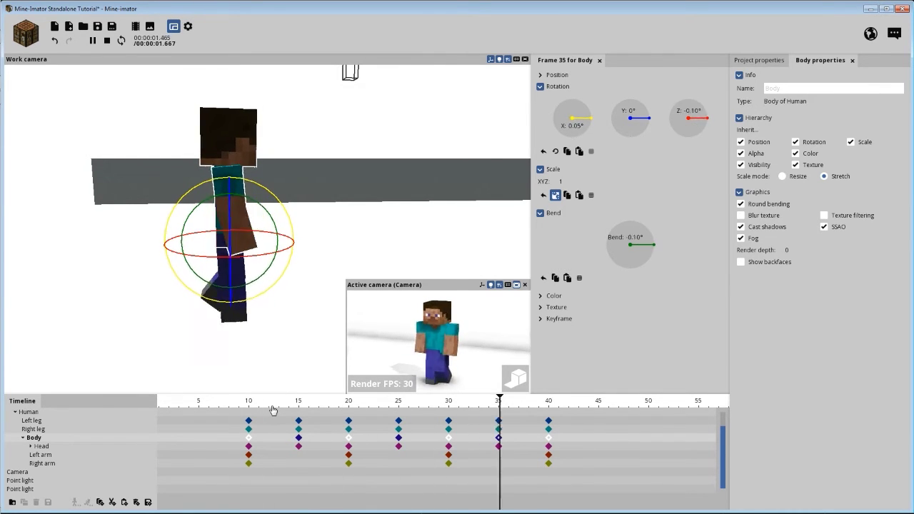
# - Stop the playback of the walk and save the project
pyautogui.press('space')
pyautogui.press('space')
pyautogui.press('space')
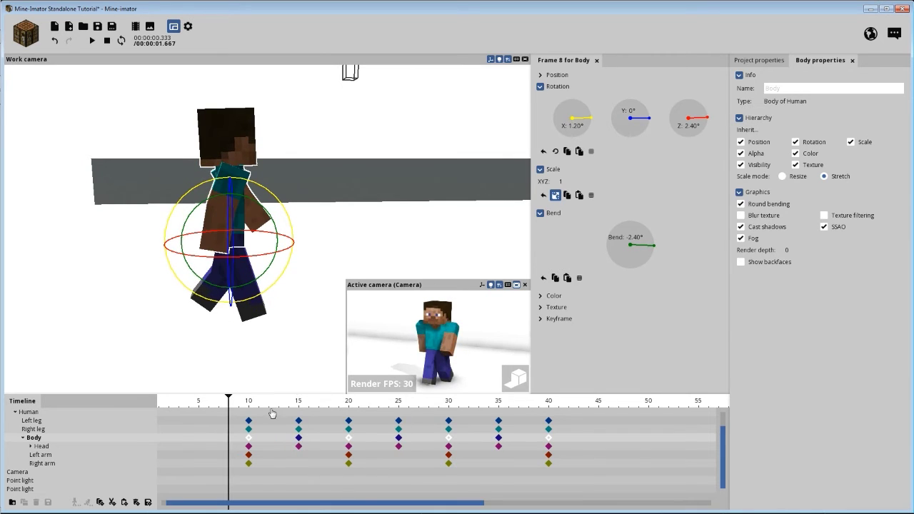
pyautogui.click(98, 29)
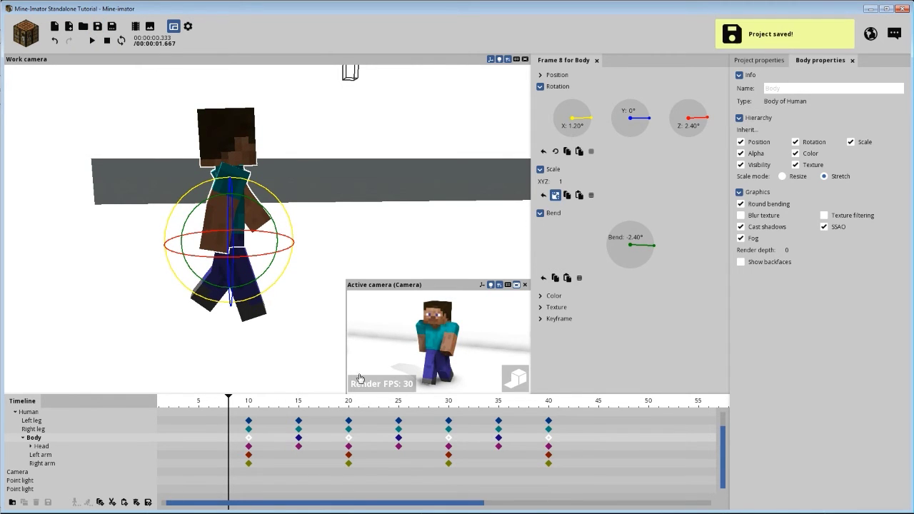
# - Scrub and play the walk from just before frame 10, with the Right arm selected, to examine the arm swing
pyautogui.moveTo(325, 407); pyautogui.dragTo(459, 412)
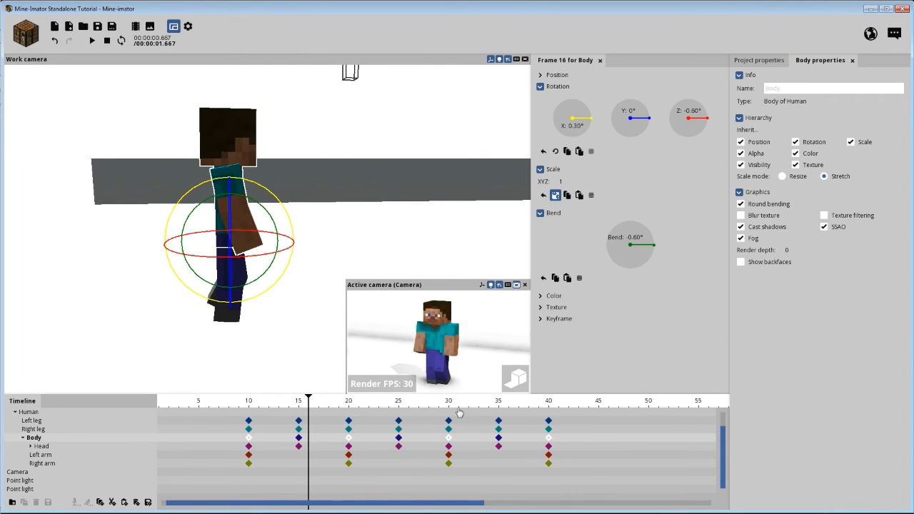
pyautogui.moveTo(625, 408); pyautogui.dragTo(318, 421)
pyautogui.click(250, 406)
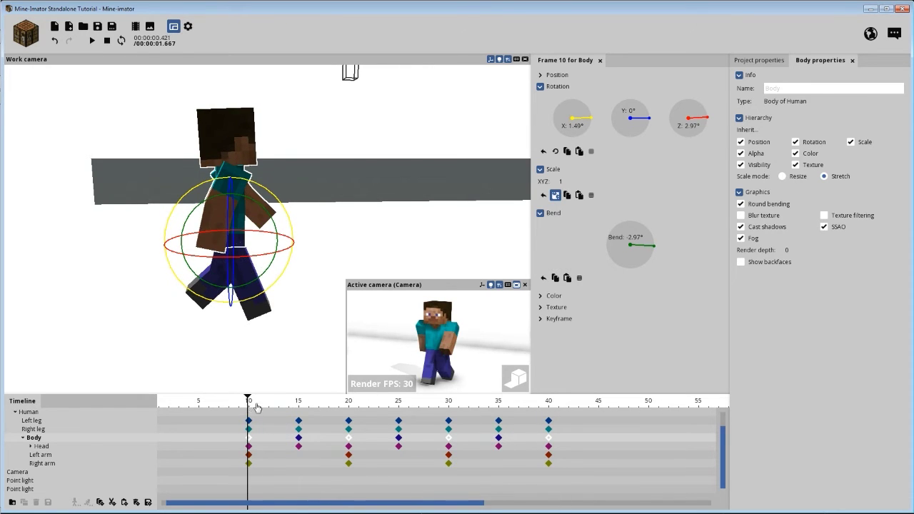
pyautogui.moveTo(256, 407); pyautogui.dragTo(214, 403)
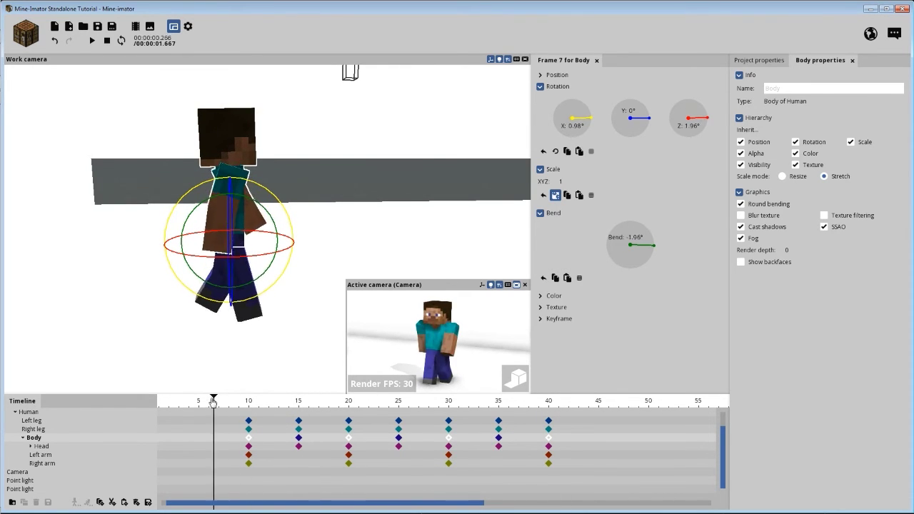
pyautogui.press('space')
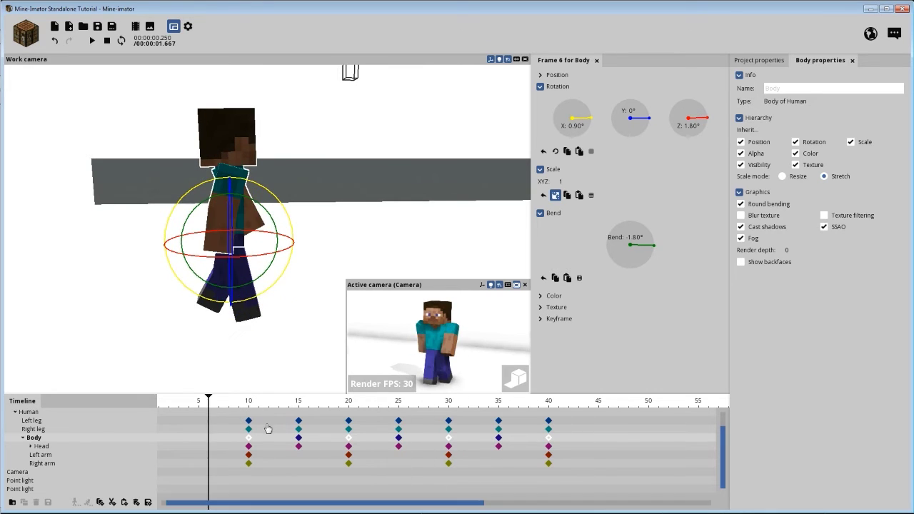
pyautogui.click(259, 473)
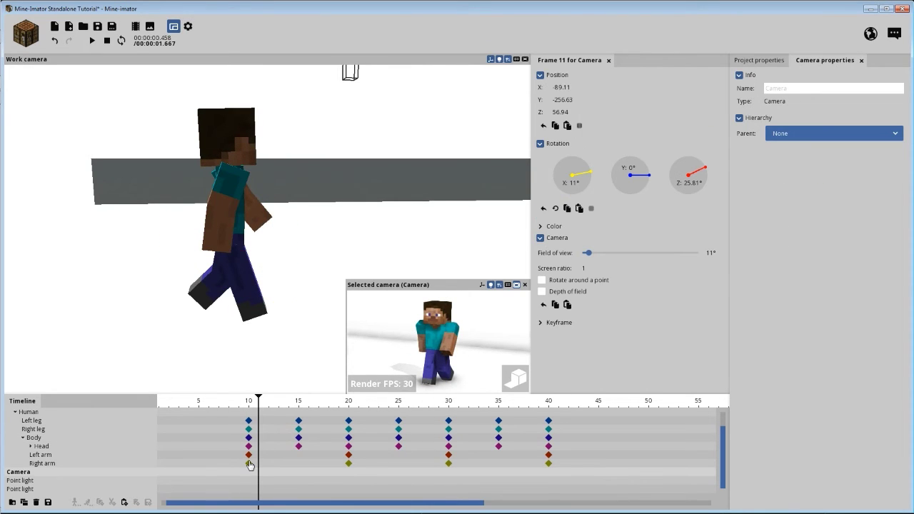
pyautogui.click(248, 463)
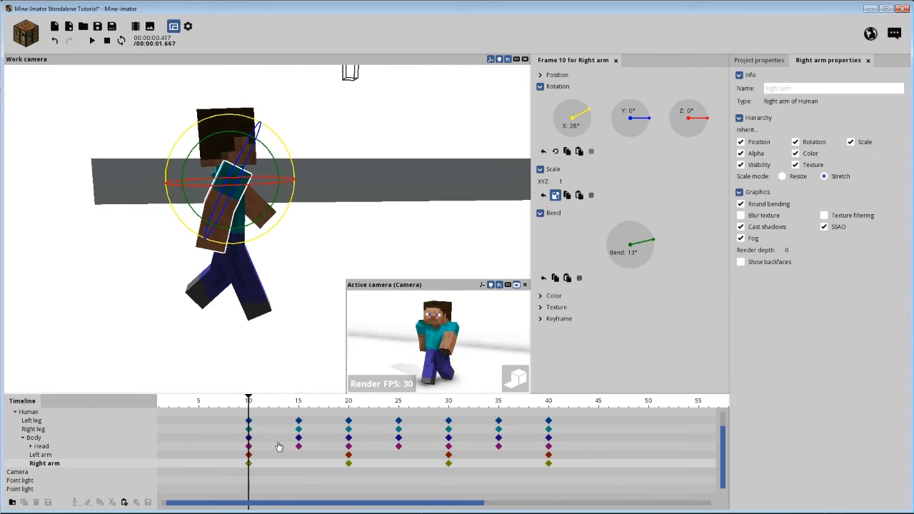
pyautogui.moveTo(250, 403); pyautogui.dragTo(210, 404)
pyautogui.press('space')
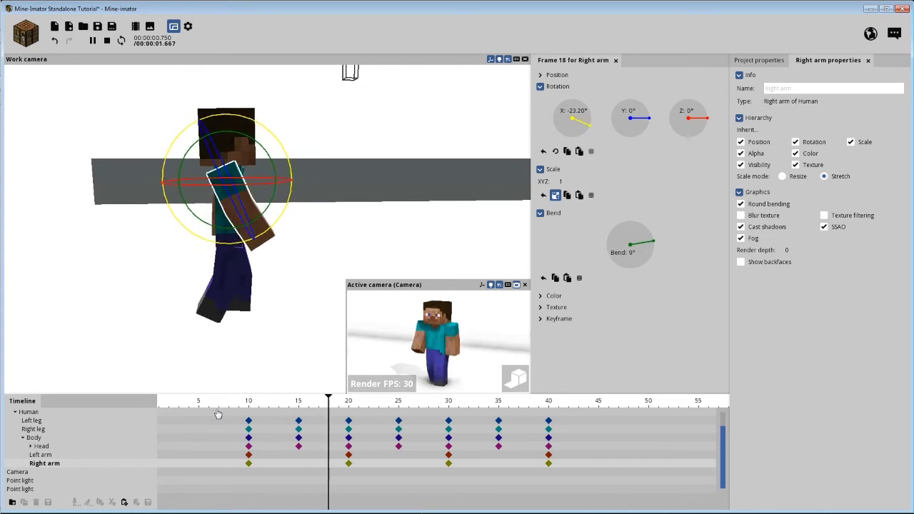
pyautogui.press('space')
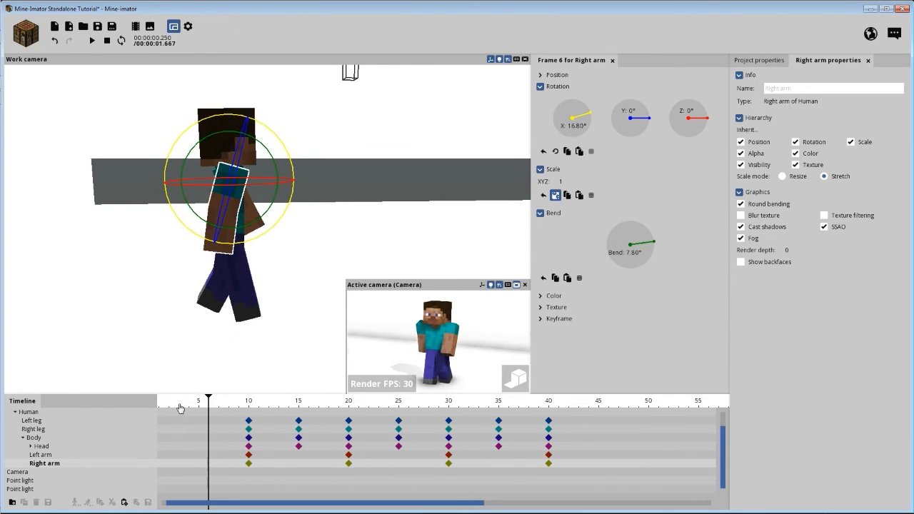
pyautogui.moveTo(234, 405); pyautogui.dragTo(257, 405)
# - Set the transition of the Right arm keyframes at frames 10 and 30 and Left arm keyframes at 20 and 40 to Ease in and out (quadratic)
pyautogui.click(248, 455)
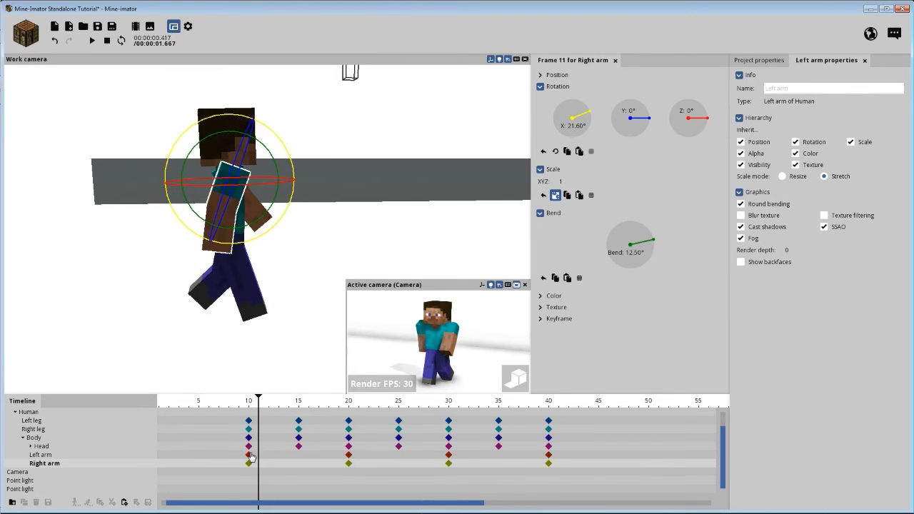
pyautogui.click(249, 464)
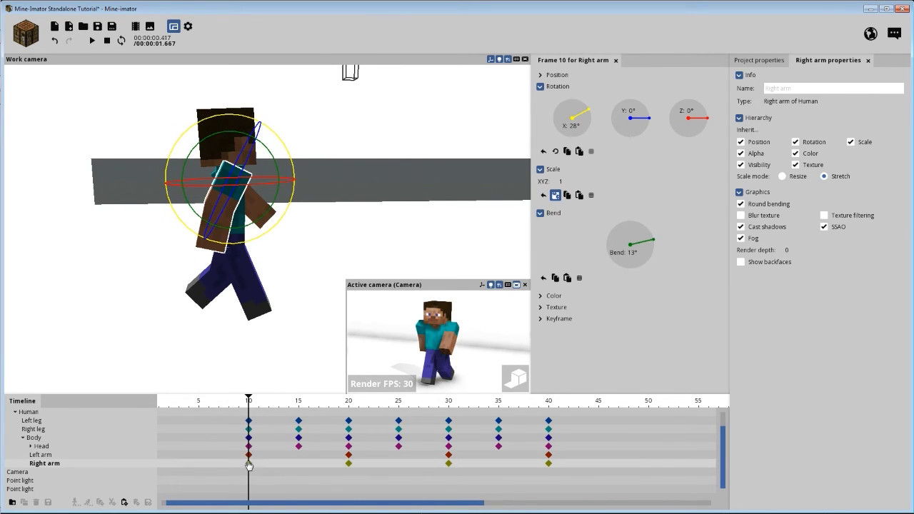
pyautogui.click(349, 456)
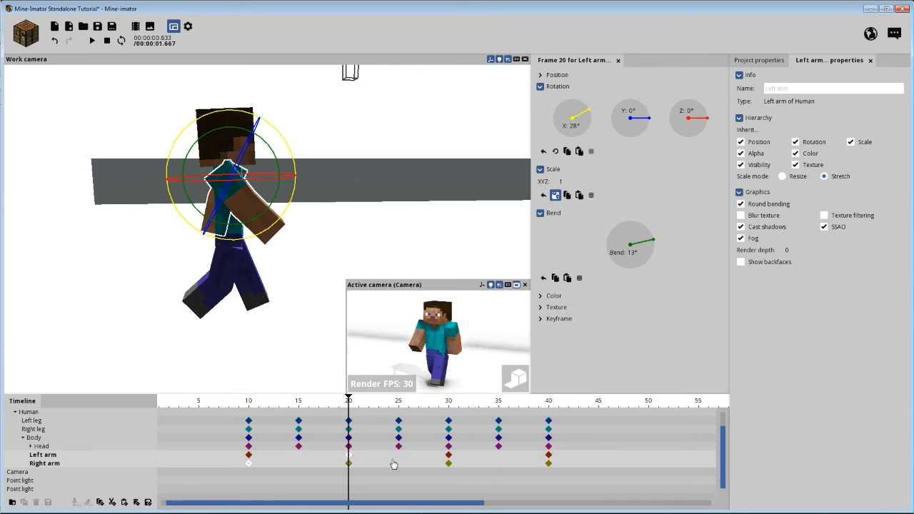
pyautogui.click(448, 463)
pyautogui.click(548, 455)
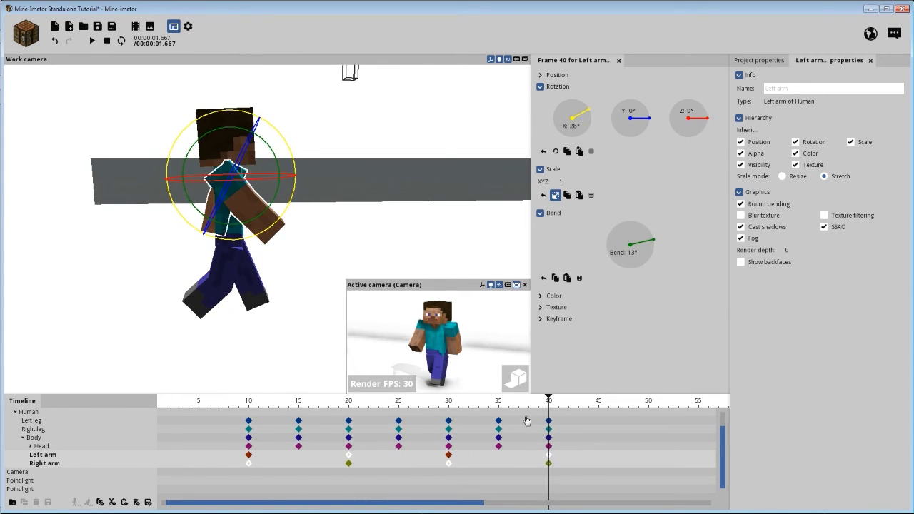
pyautogui.moveTo(403, 257); pyautogui.dragTo(369, 394, button='middle')
pyautogui.click(545, 321)
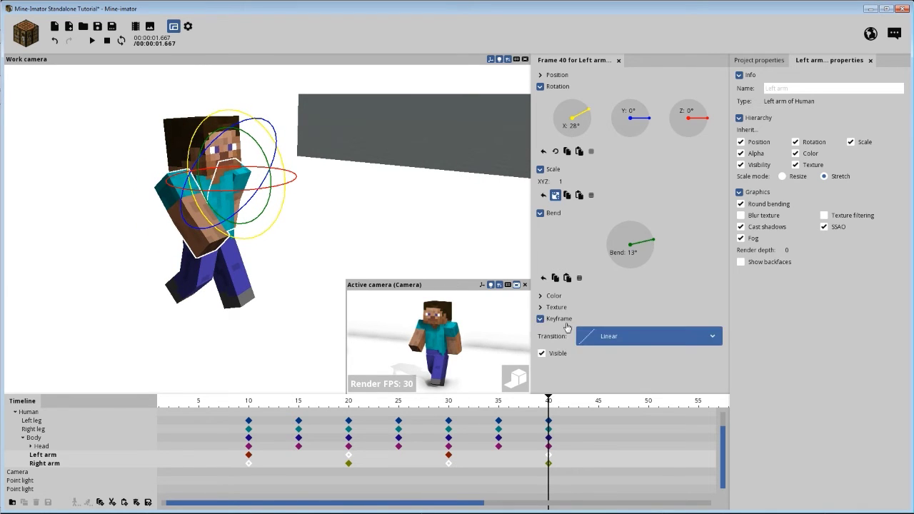
pyautogui.click(618, 337)
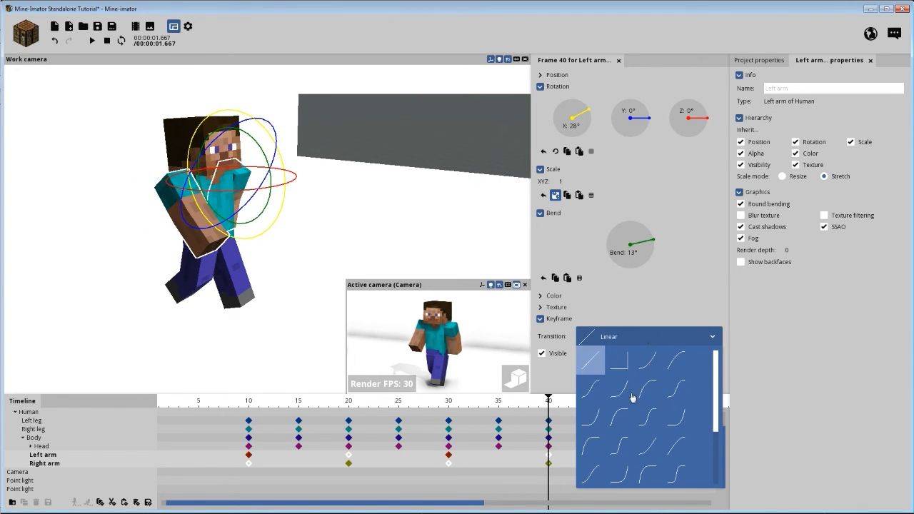
pyautogui.click(591, 391)
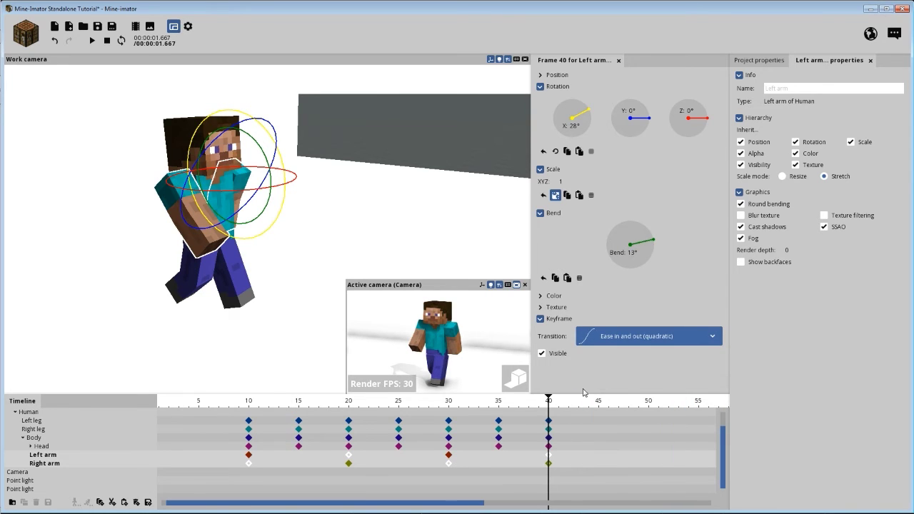
# - Play the walk from frame 4 to check the eased arm swing, and save the project
pyautogui.moveTo(247, 403); pyautogui.dragTo(189, 396)
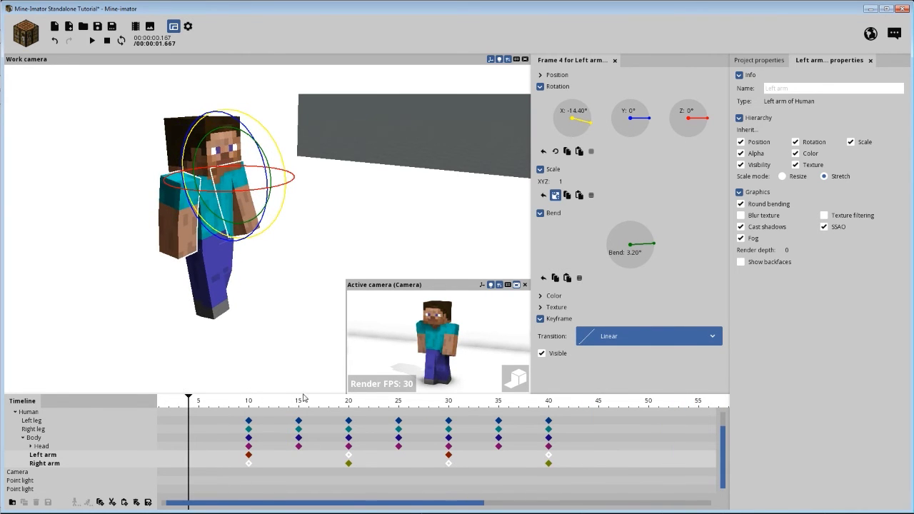
pyautogui.press('space')
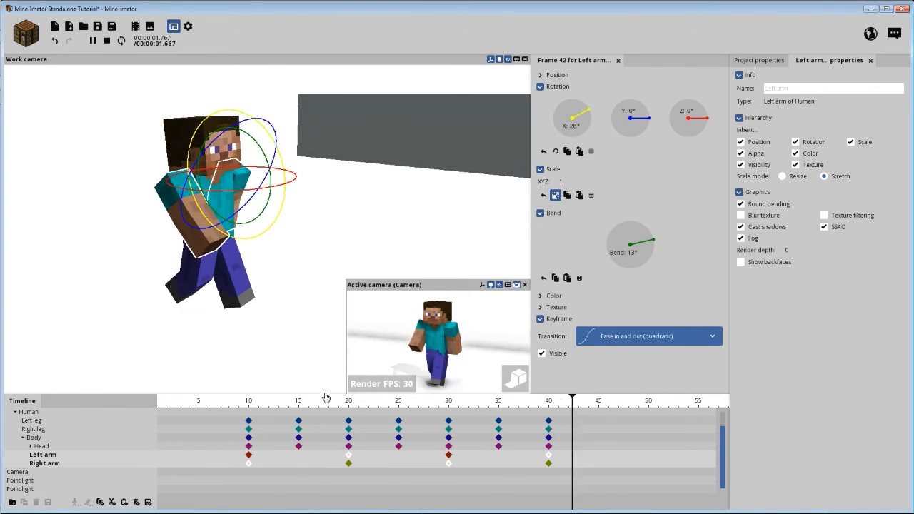
pyautogui.press('space')
pyautogui.click(96, 27)
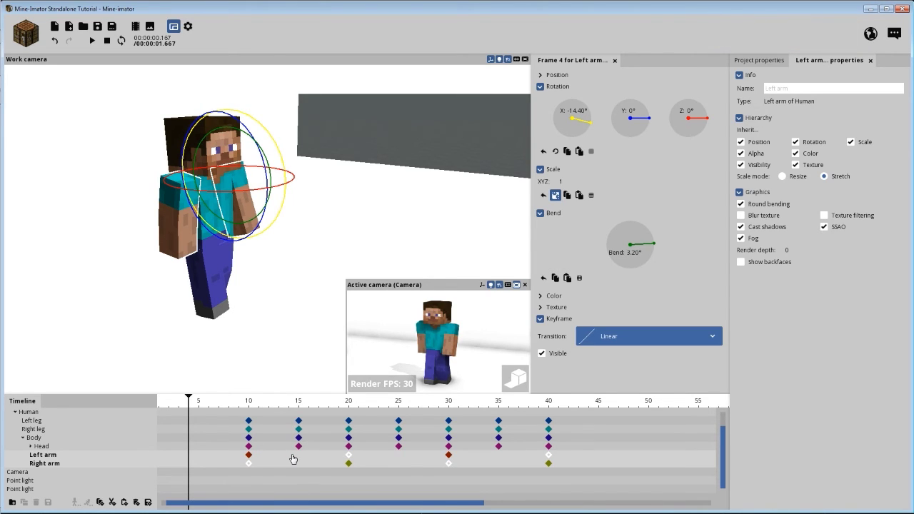
# - Select the Right leg at frame 10 and play the walk from side and front views to examine the leg movement
pyautogui.click(248, 431)
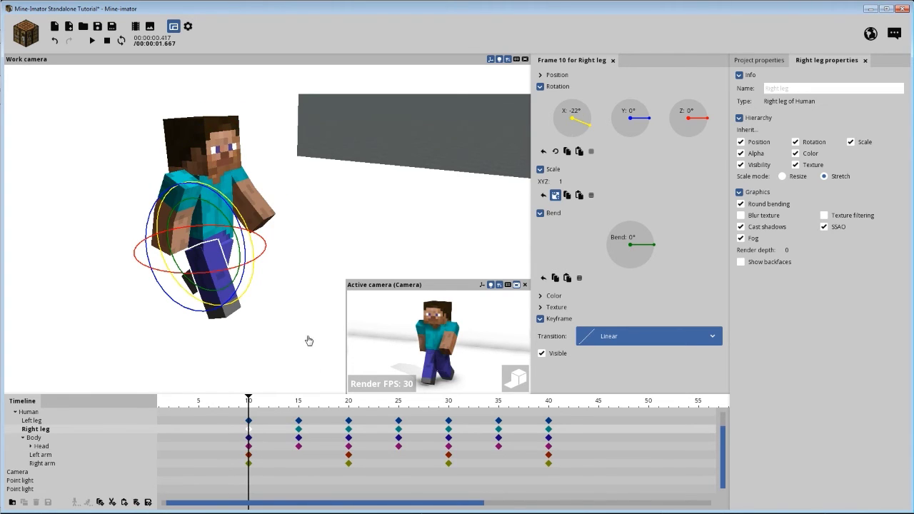
pyautogui.moveTo(143, 72); pyautogui.dragTo(121, 65, button='right')
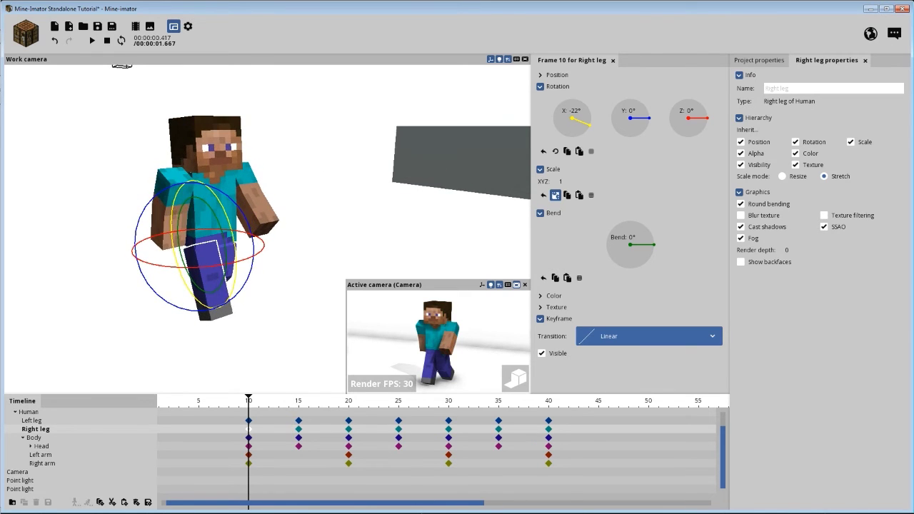
pyautogui.moveTo(285, 325); pyautogui.dragTo(285, 325, button='right')
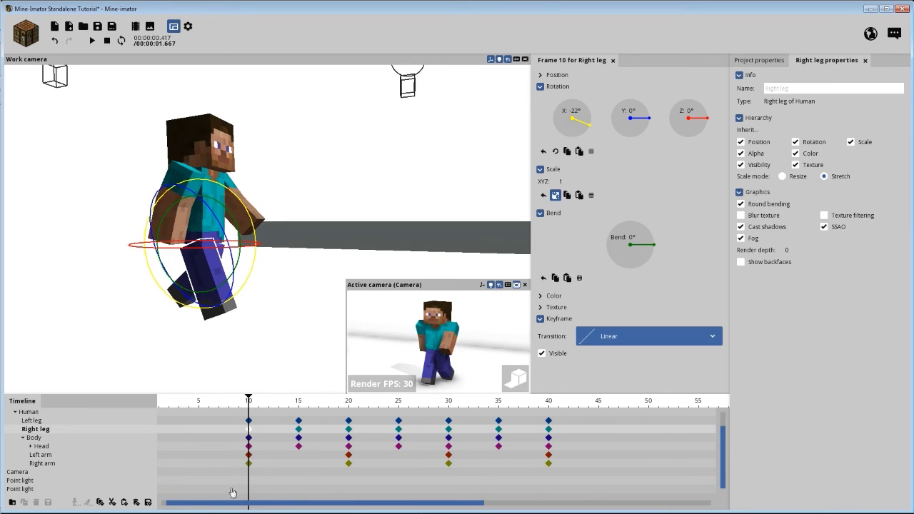
pyautogui.click(229, 405)
pyautogui.press('space')
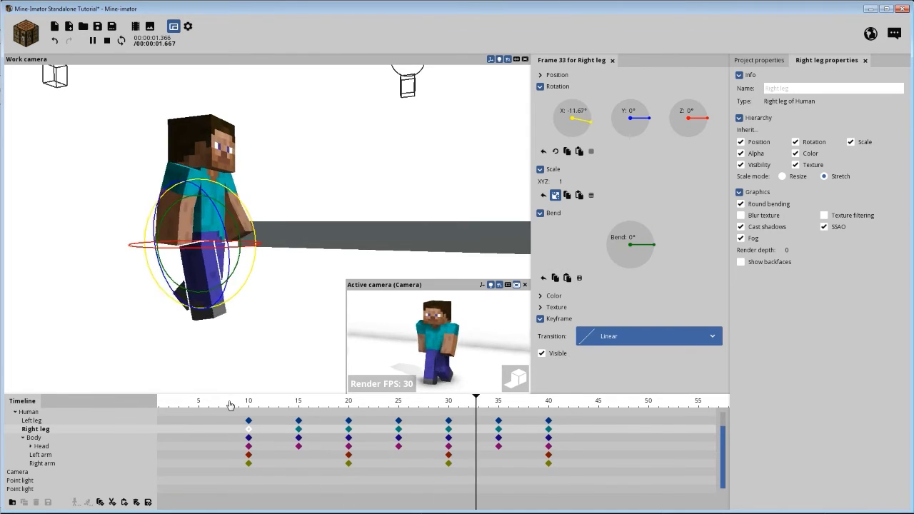
pyautogui.press('space')
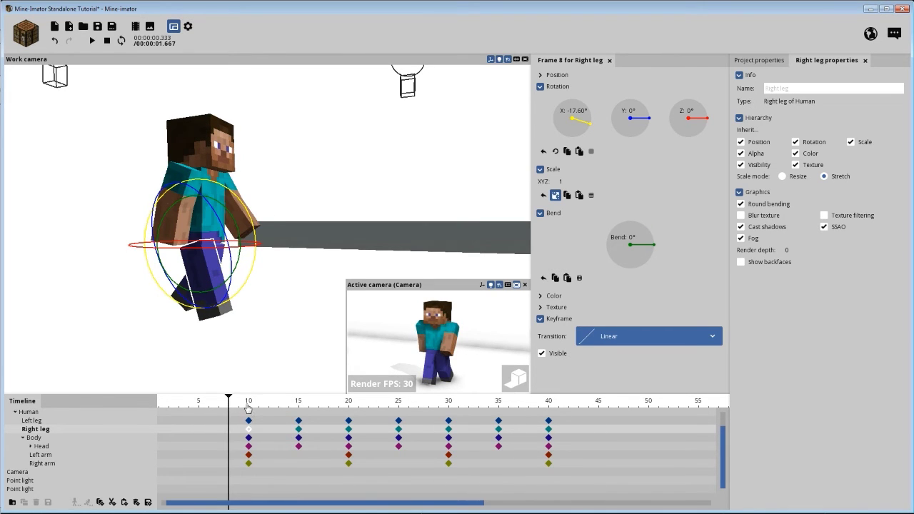
pyautogui.moveTo(248, 408); pyautogui.dragTo(308, 414)
pyautogui.click(241, 407)
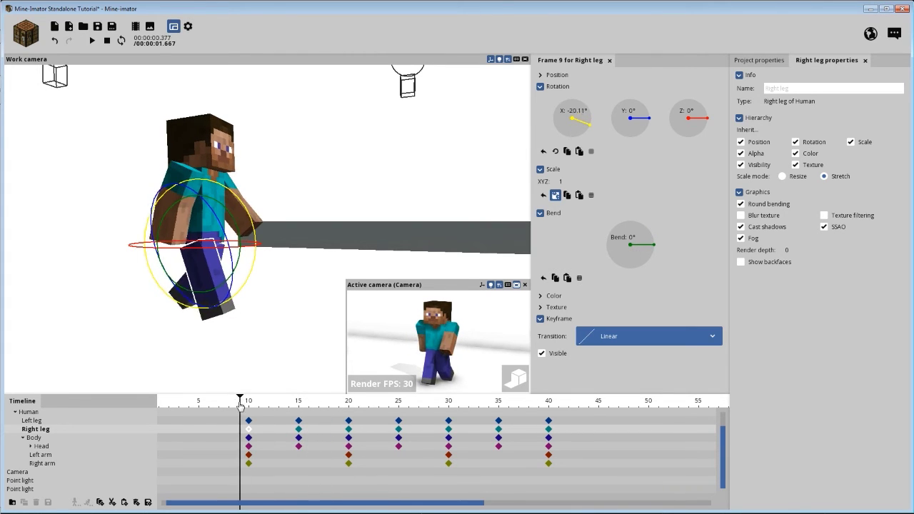
pyautogui.press('space')
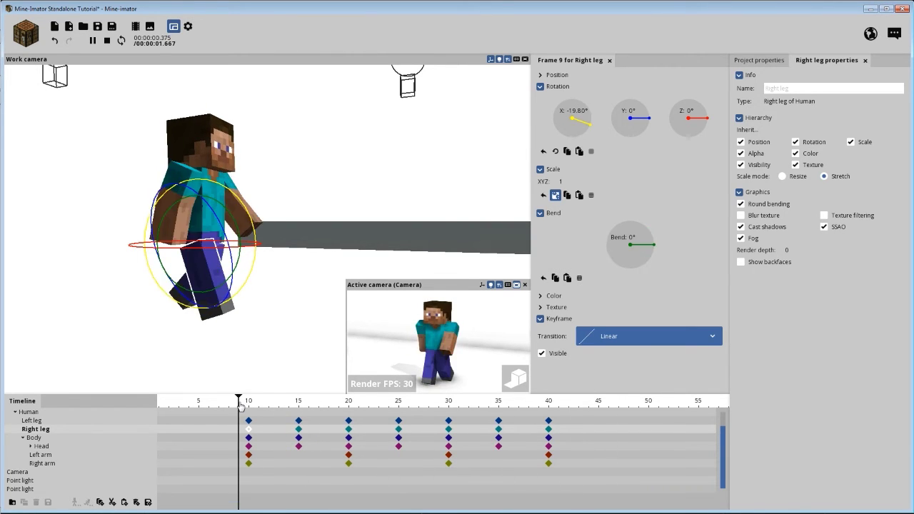
pyautogui.press('space')
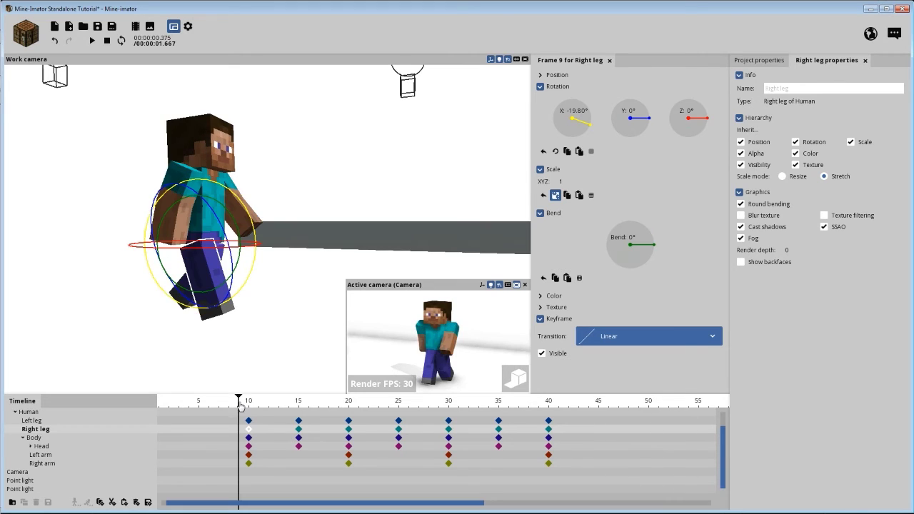
pyautogui.moveTo(327, 377); pyautogui.dragTo(214, 377)
pyautogui.press('space')
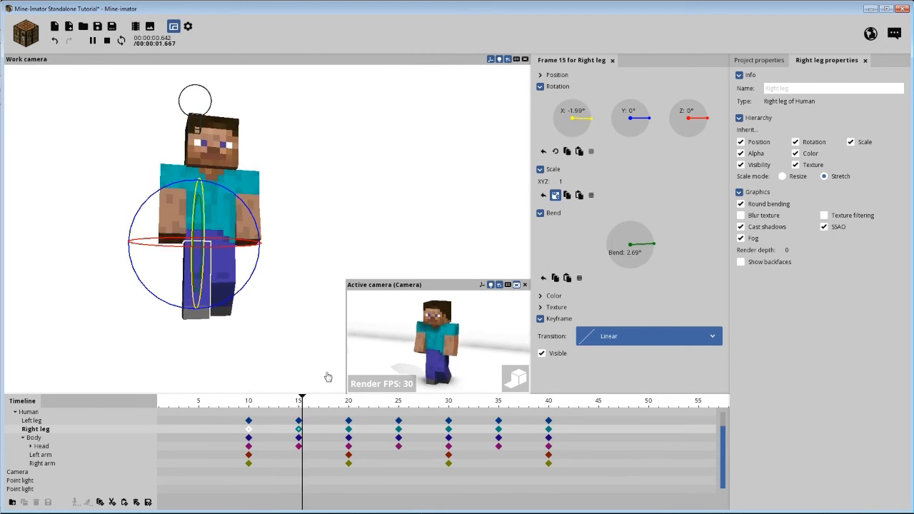
pyautogui.press('space')
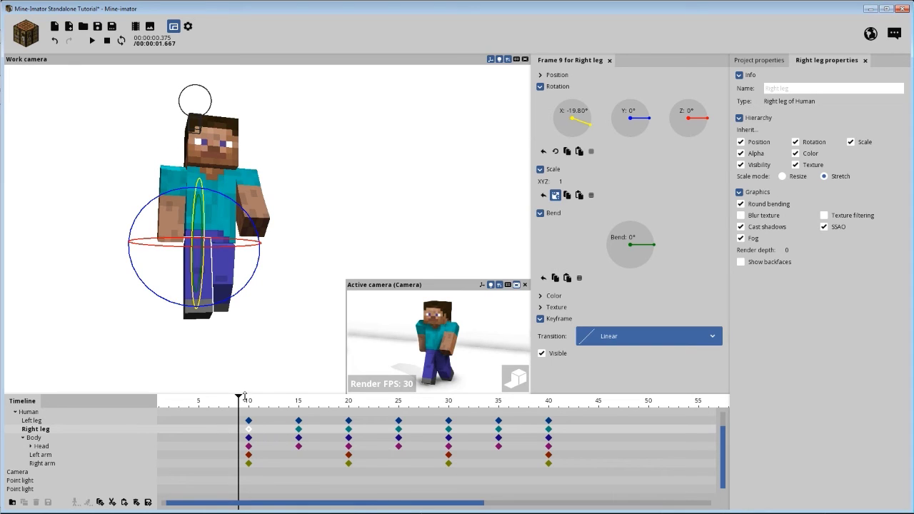
# - Set the transition of the Right leg keyframes at frames 10 and 30 and Left leg keyframes at 20 and 40 to Ease in and out (quadratic)
pyautogui.click(349, 421)
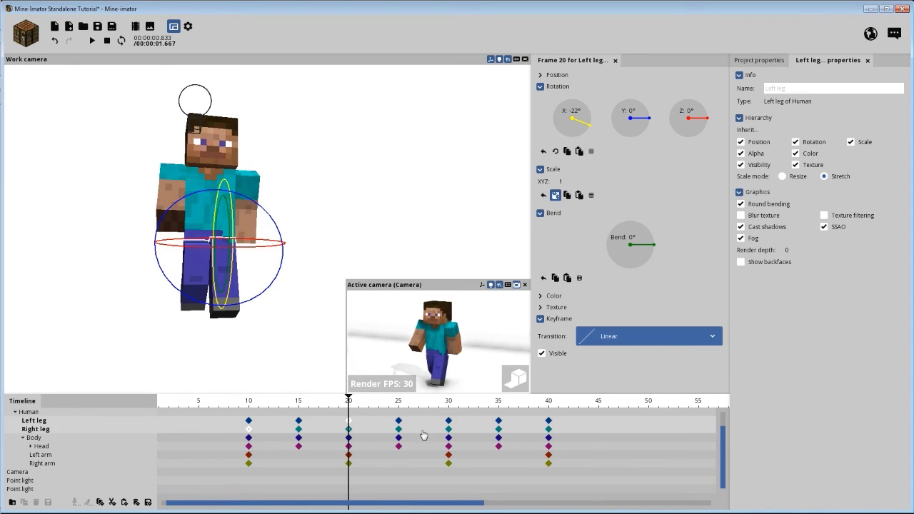
pyautogui.click(445, 428)
pyautogui.click(548, 421)
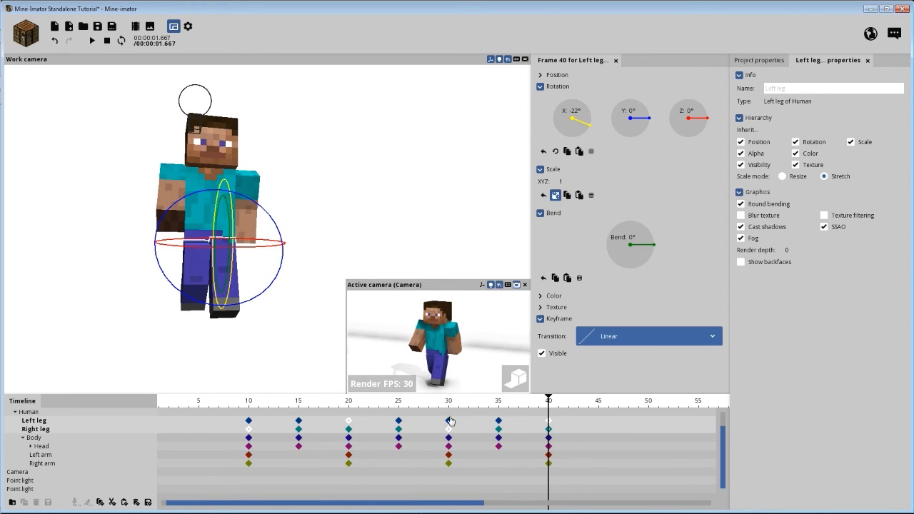
pyautogui.moveTo(316, 357); pyautogui.dragTo(268, 360, button='middle')
pyautogui.click(249, 421)
pyautogui.moveTo(245, 401); pyautogui.dragTo(249, 401)
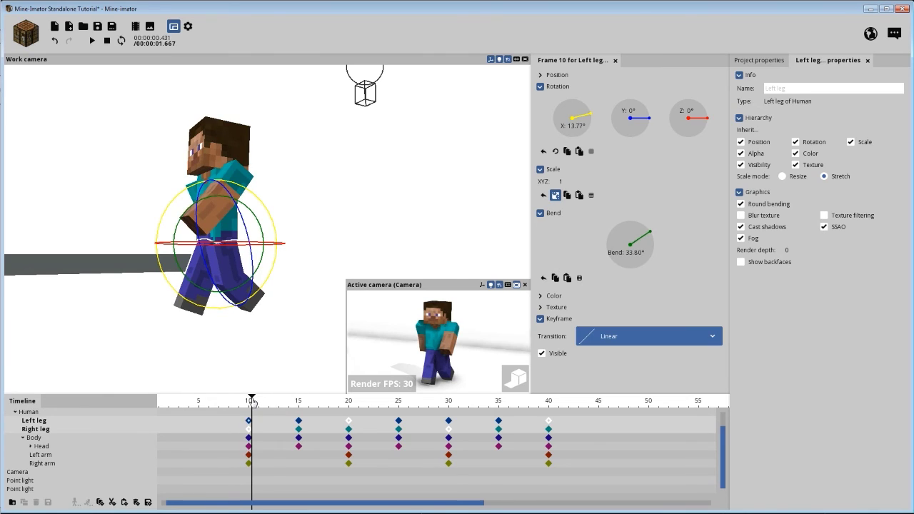
pyautogui.click(636, 332)
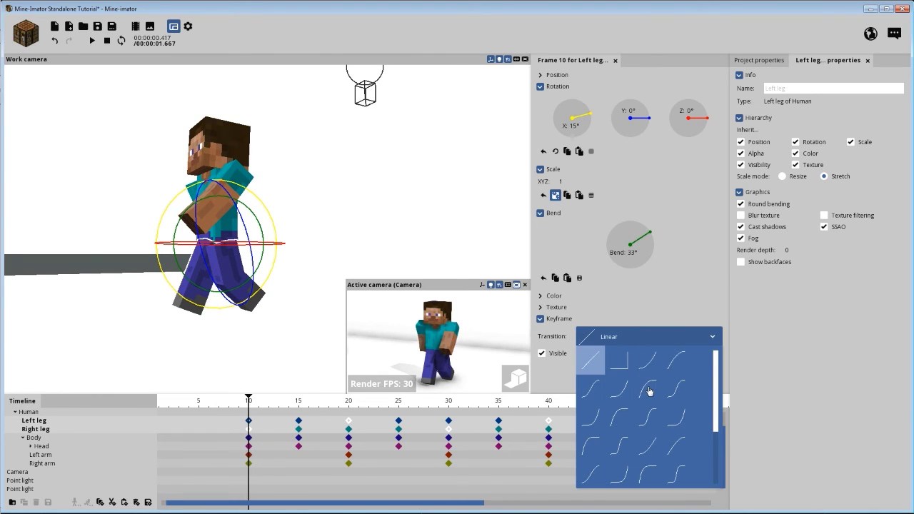
pyautogui.click(593, 388)
# - Play the walk from frame 8 in side view to check the eased leg motion
pyautogui.click(227, 402)
pyautogui.press('space')
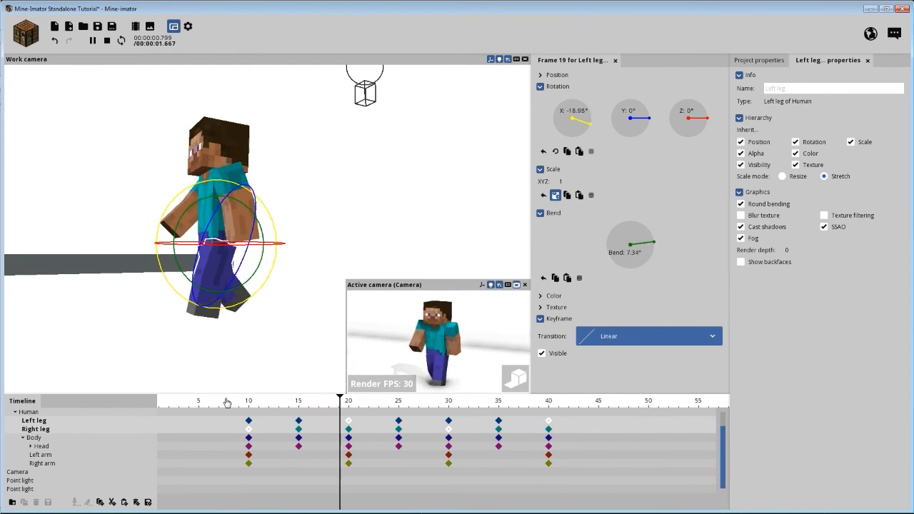
pyautogui.click(228, 402)
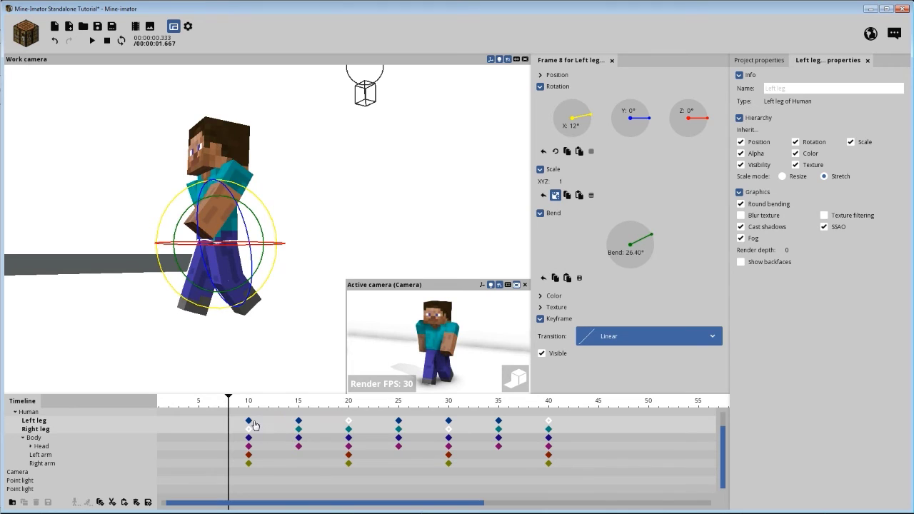
# - Select the Left leg keyframes at frames 10 and 30 and Right leg keyframes at 20 and 40, and inspect their transition options
pyautogui.click(249, 421)
pyautogui.click(347, 429)
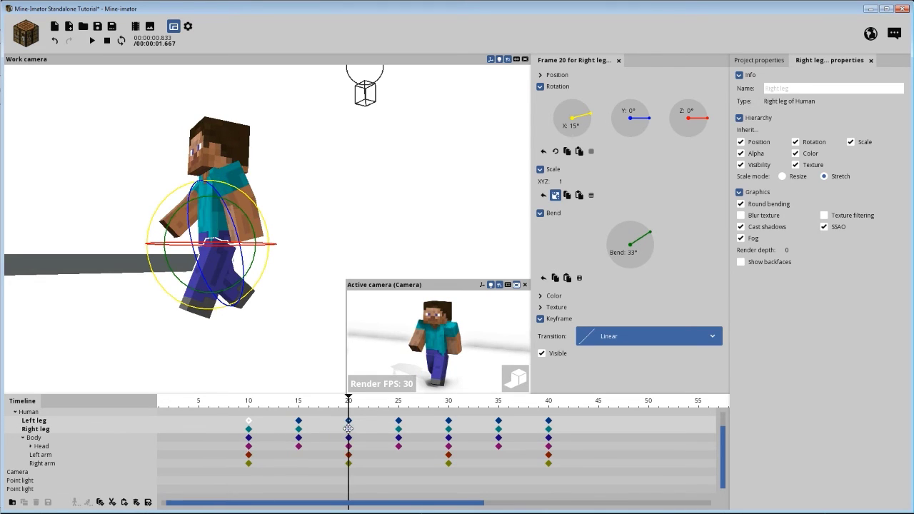
pyautogui.click(448, 428)
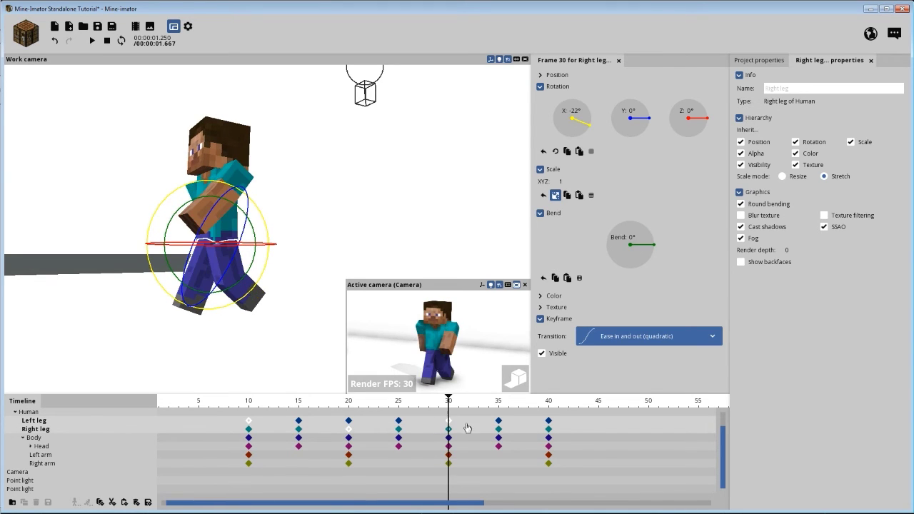
pyautogui.click(548, 429)
pyautogui.moveTo(442, 401); pyautogui.dragTo(249, 401)
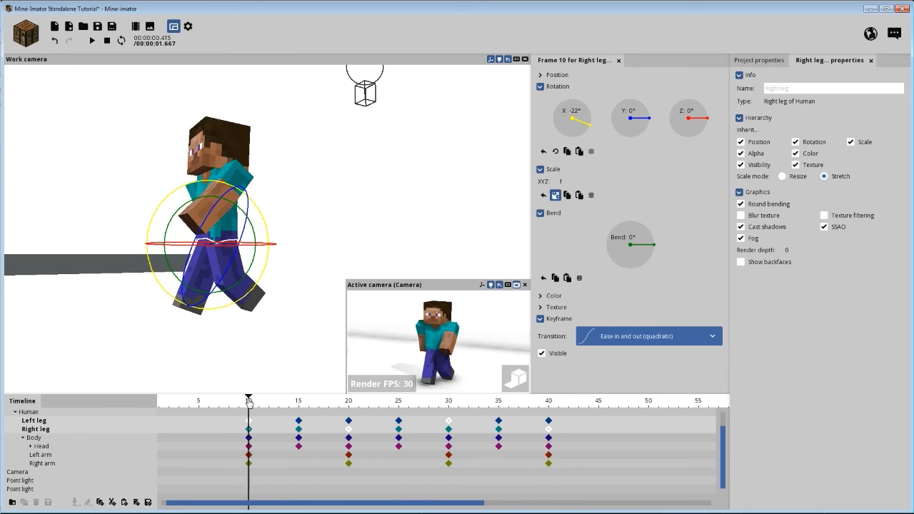
pyautogui.click(604, 342)
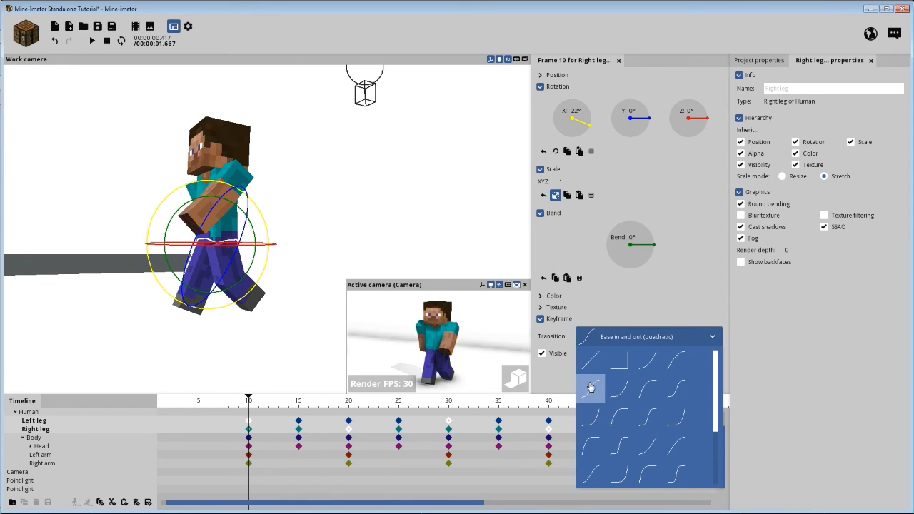
pyautogui.click(737, 340)
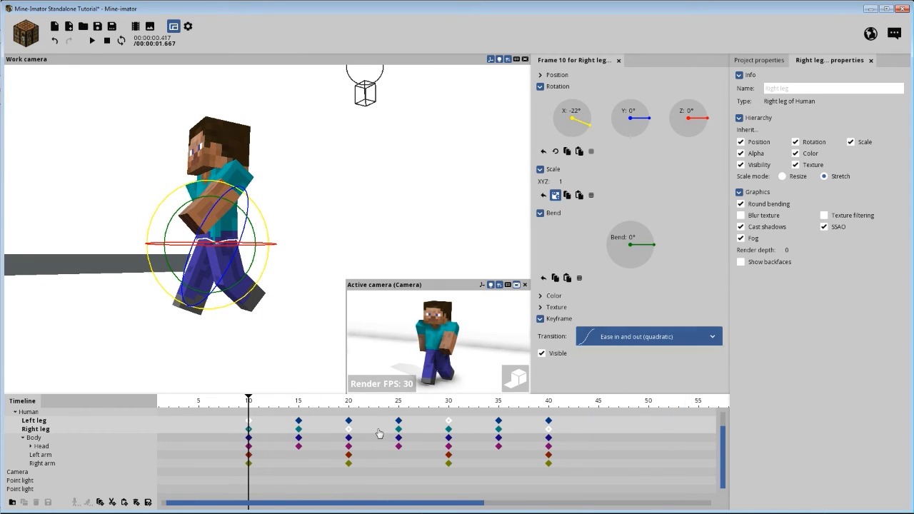
# - Examine the leg motion around frame 10 from a side-rear view, review the transition options and play the walk
pyautogui.click(257, 402)
pyautogui.moveTo(258, 404); pyautogui.dragTo(258, 404)
pyautogui.moveTo(273, 347); pyautogui.dragTo(295, 347)
pyautogui.click(249, 404)
pyautogui.moveTo(249, 409); pyautogui.dragTo(249, 409)
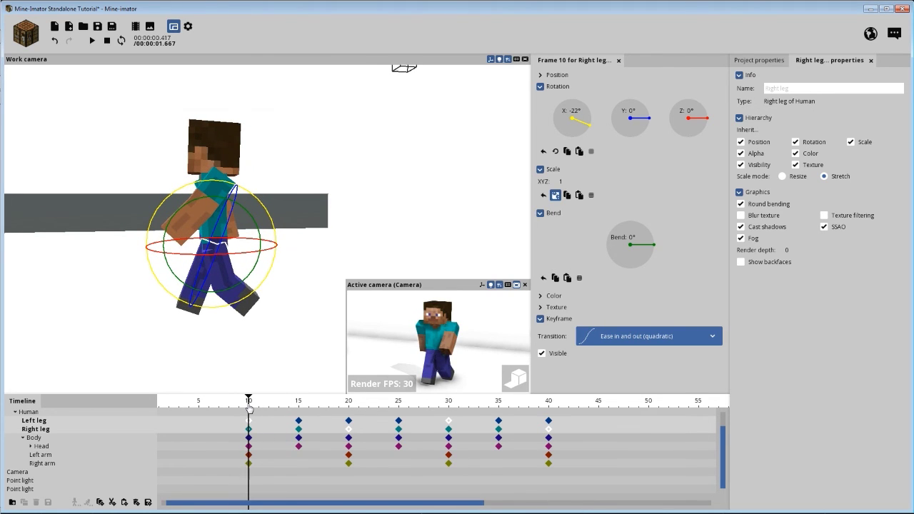
pyautogui.click(647, 335)
pyautogui.scroll(-2, 607, 385)
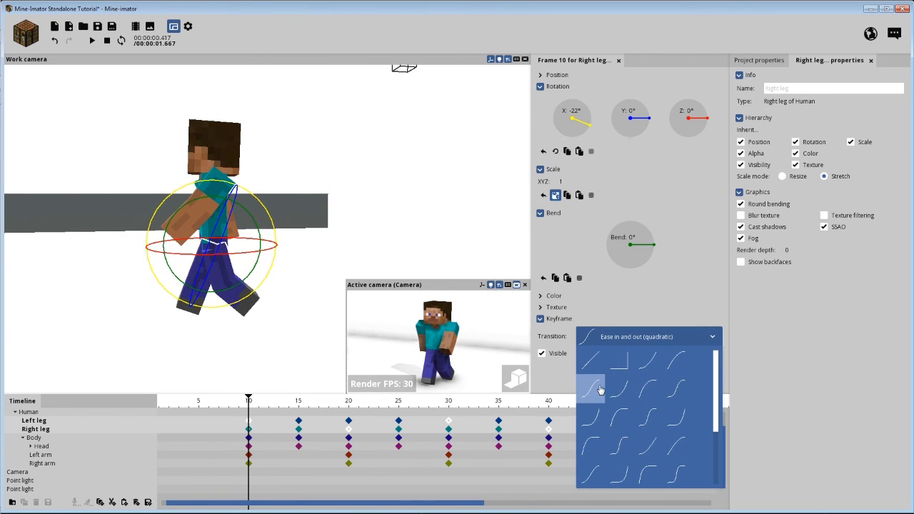
pyautogui.click(308, 422)
pyautogui.press('space')
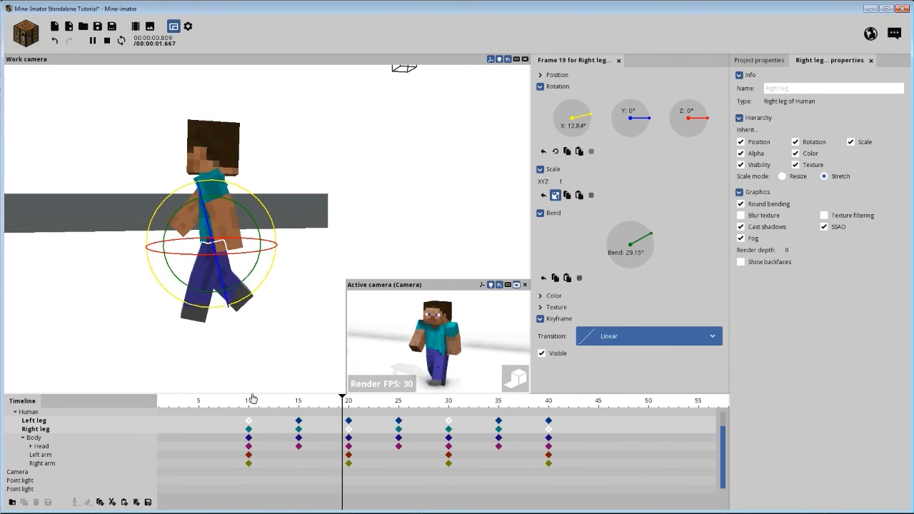
pyautogui.click(246, 400)
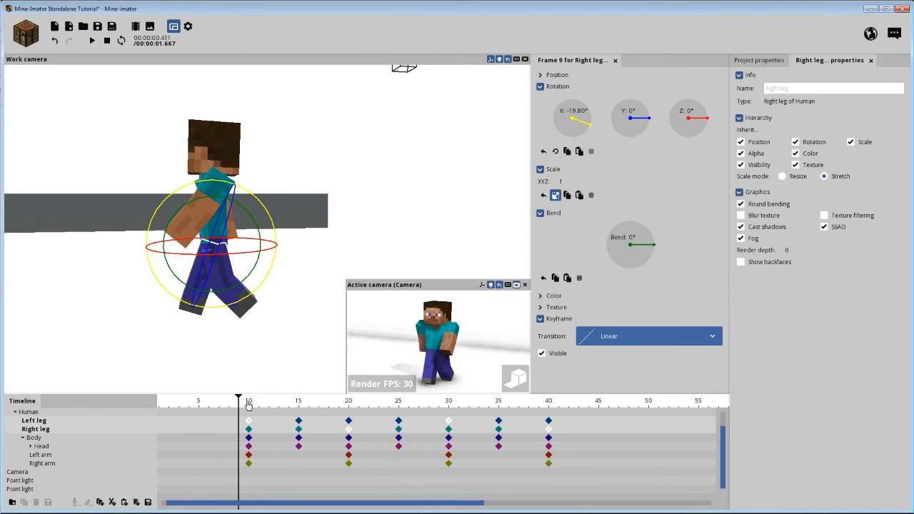
# - Set the transition of the selected Left leg keyframes at frames 10 and 30 and Right leg keyframes at 20 and 40 to Linear
pyautogui.moveTo(248, 404); pyautogui.dragTo(251, 405)
pyautogui.click(603, 342)
pyautogui.click(598, 360)
# - Play the walk repeatedly from about frame 10 to check the leg transitions, and save the project
pyautogui.press('space')
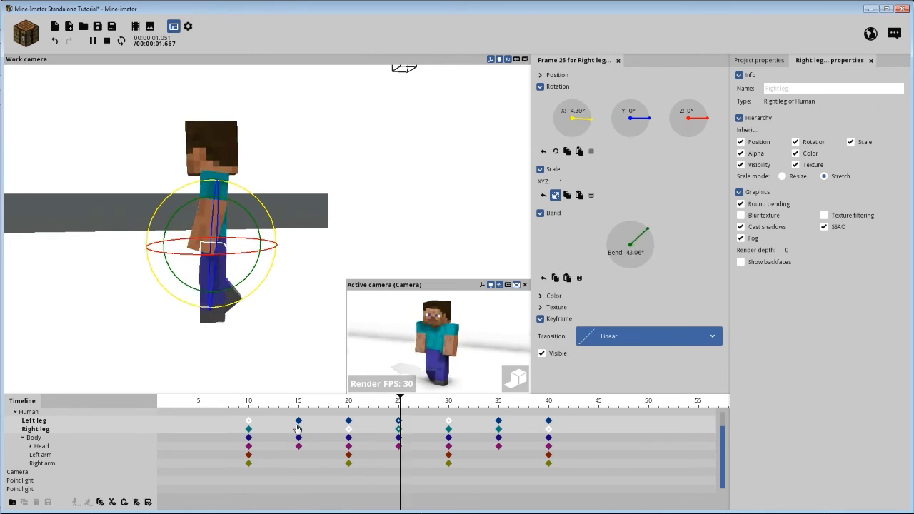
pyautogui.press('space')
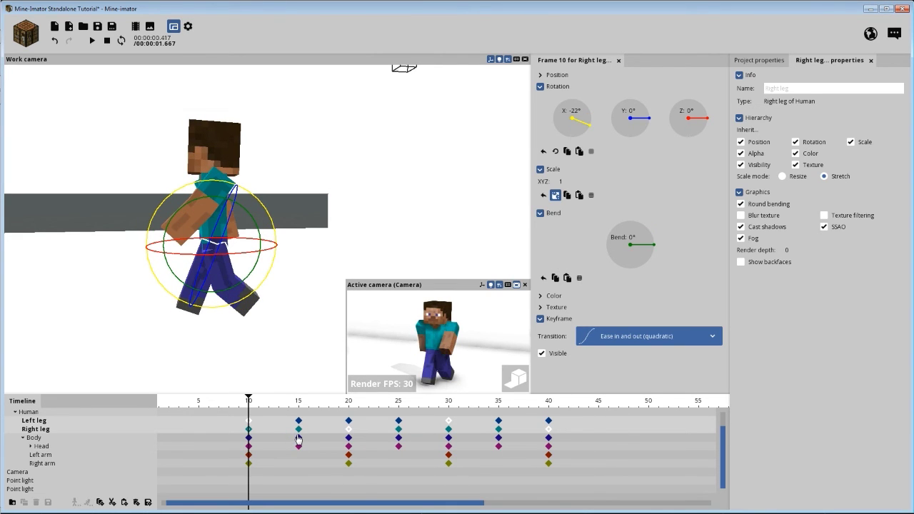
pyautogui.press('space')
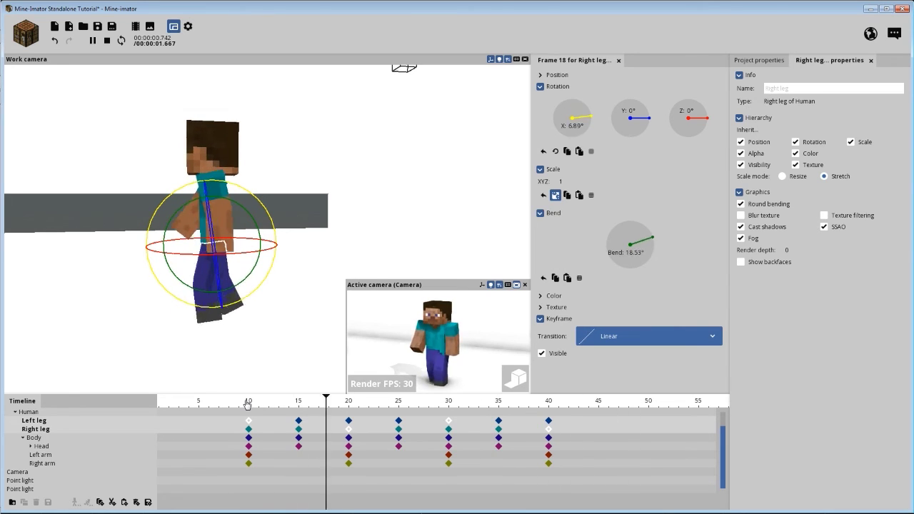
pyautogui.press('space')
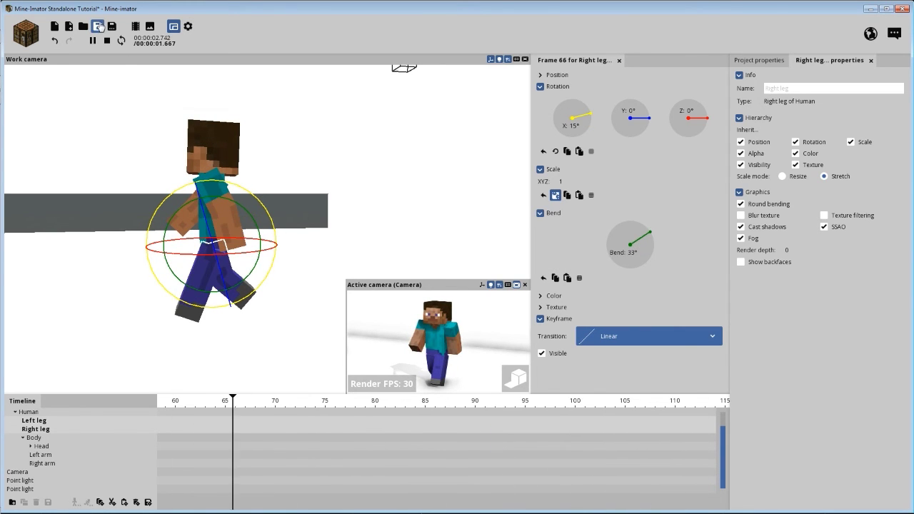
pyautogui.hotkey('ctrl', 's')
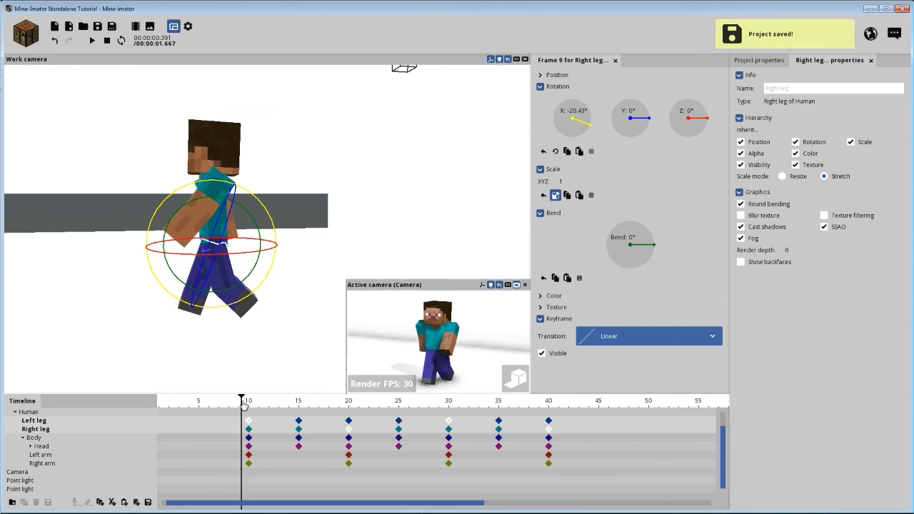
# - Play the walk from frame 9 in an angled front view to examine the whole movement
pyautogui.moveTo(337, 232); pyautogui.dragTo(442, 244)
pyautogui.scroll(-3, 336, 226)
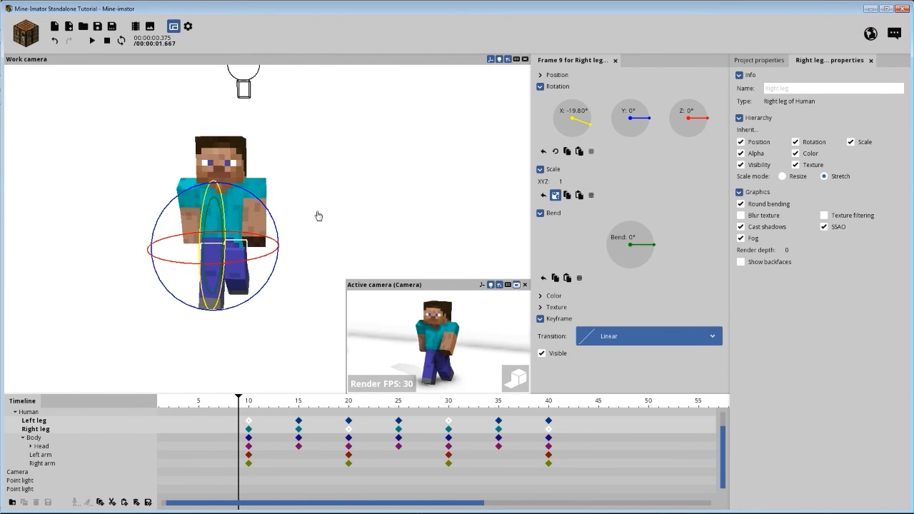
pyautogui.moveTo(318, 215); pyautogui.dragTo(350, 204)
pyautogui.moveTo(351, 205)
pyautogui.mouseDown(button='right')
pyautogui.moveTo(328, 196)
pyautogui.moveTo(339, 214)
pyautogui.mouseUp(button='right')
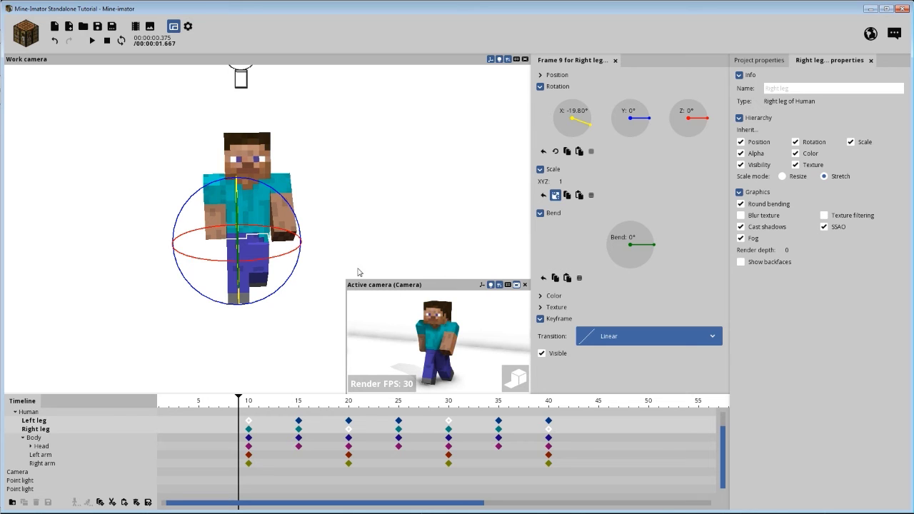
pyautogui.moveTo(371, 248); pyautogui.dragTo(314, 247, button='right')
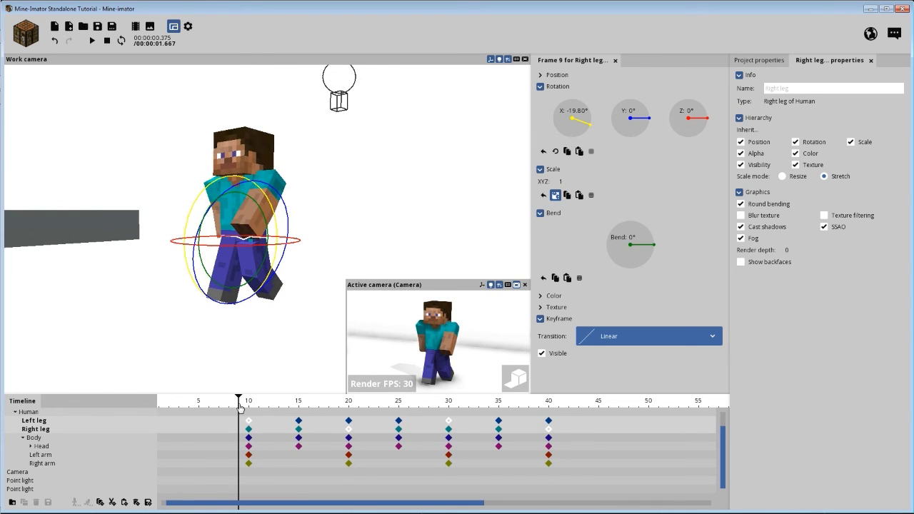
pyautogui.press('space')
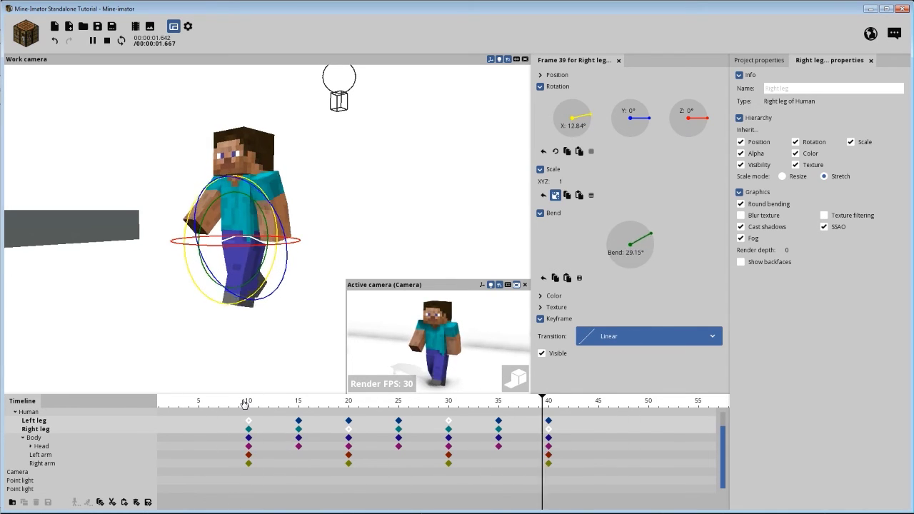
pyautogui.press('space')
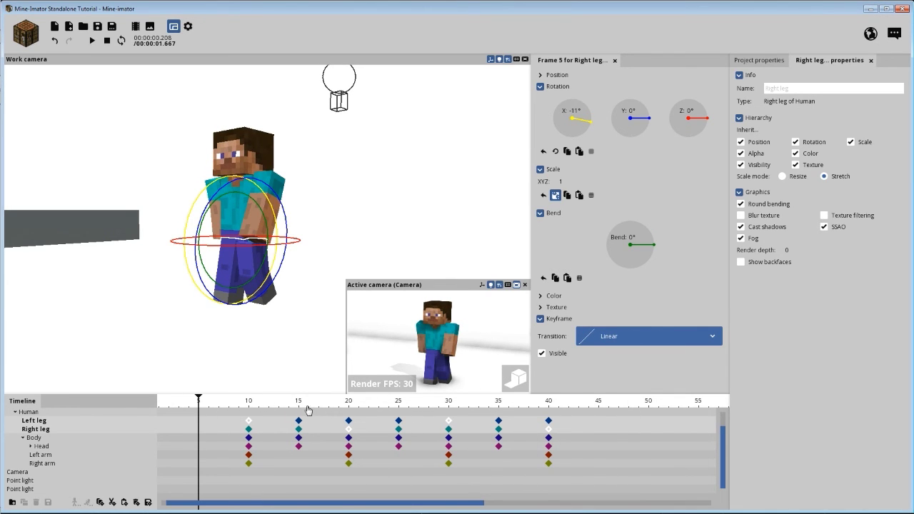
# - Select the Body keyframe at frame 15 and compare the character's pose at frames 15, 40 and 10
pyautogui.click(298, 405)
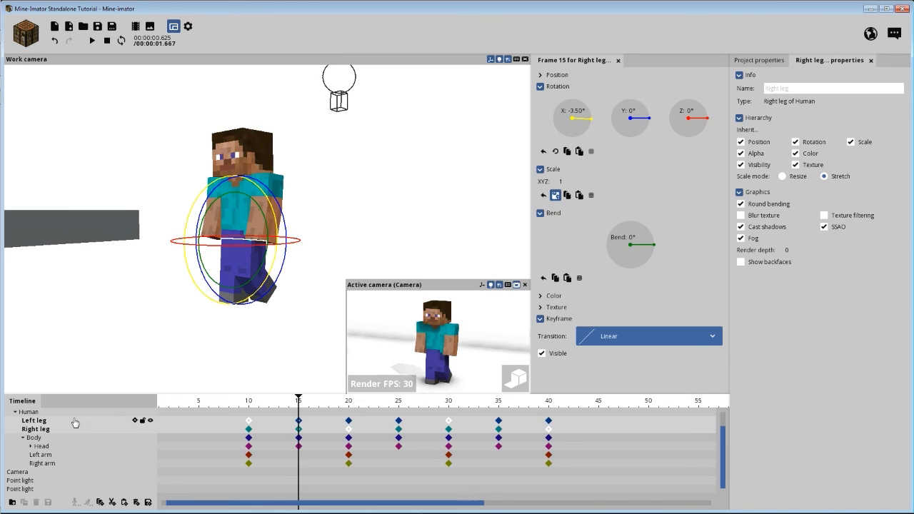
pyautogui.click(299, 437)
pyautogui.click(298, 407)
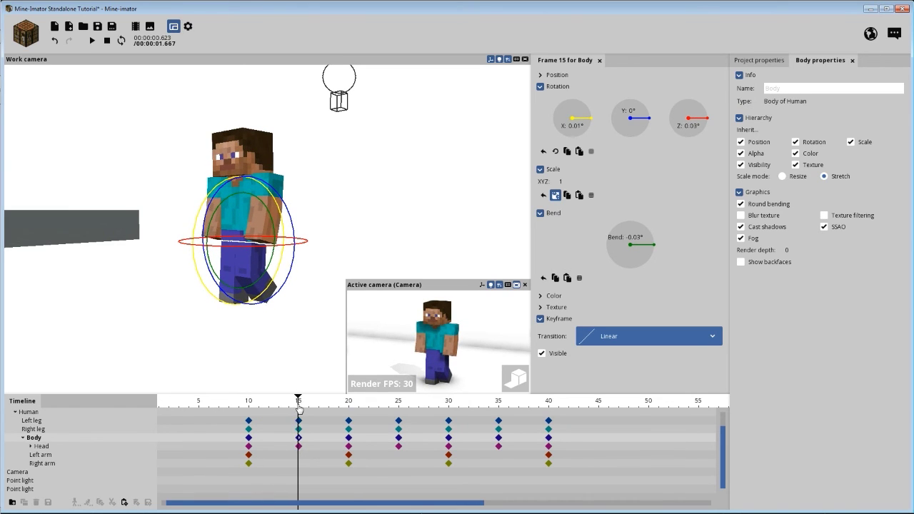
pyautogui.click(549, 402)
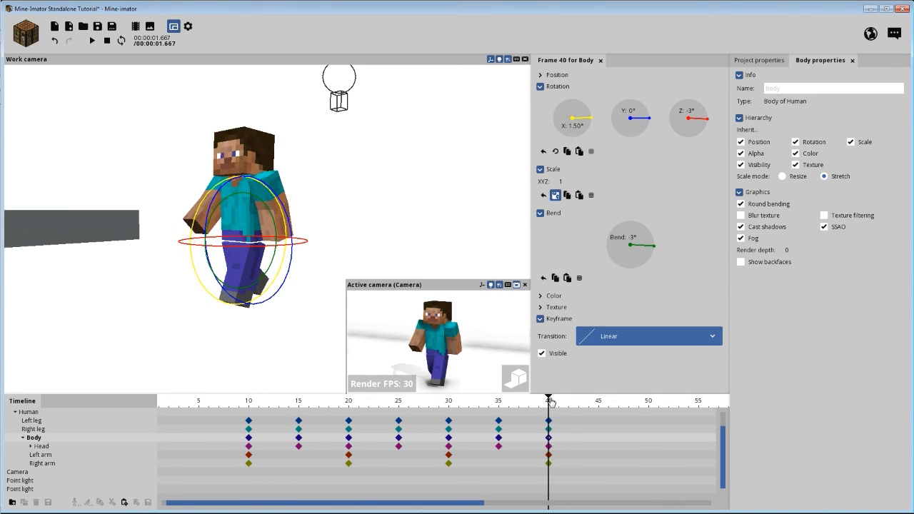
pyautogui.moveTo(248, 352); pyautogui.dragTo(245, 361)
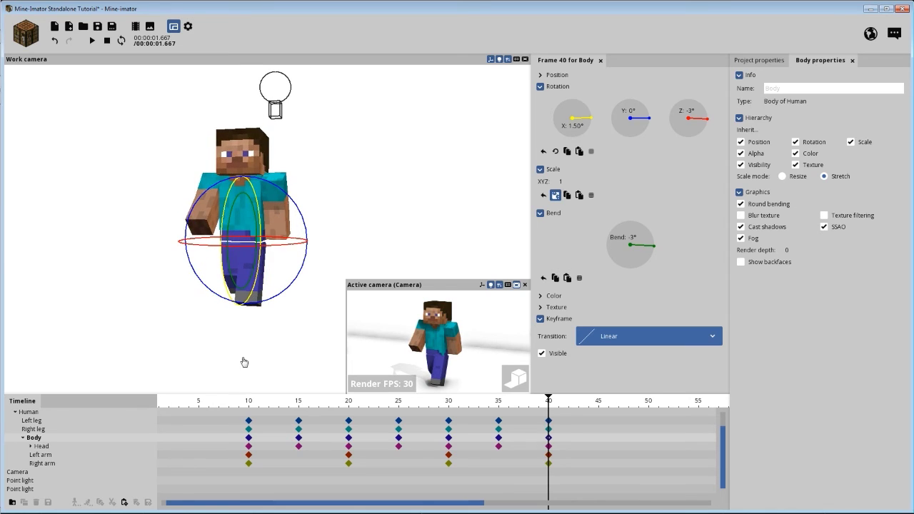
pyautogui.click(249, 401)
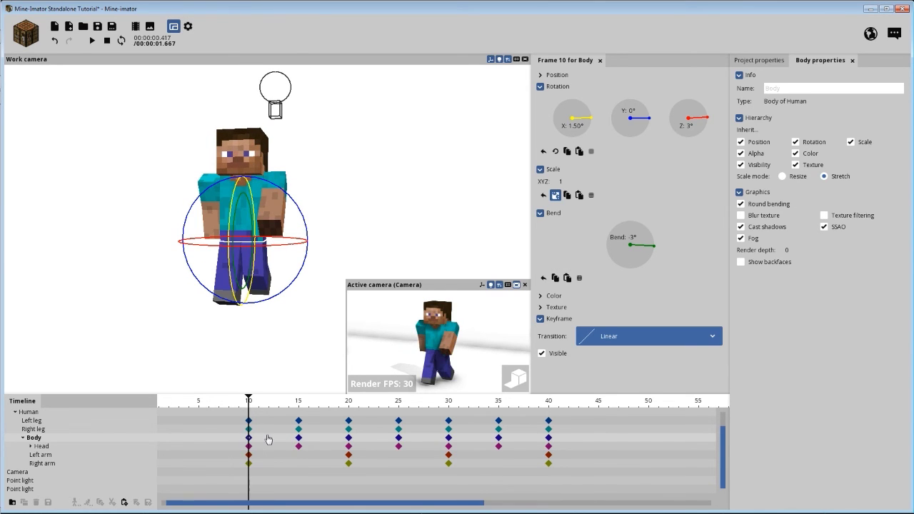
# - Duplicate the leg, body, head and arm keyframes from frames 25 to 40 so the copies start at frame 45, and play the walk
pyautogui.moveTo(404, 405); pyautogui.dragTo(558, 478)
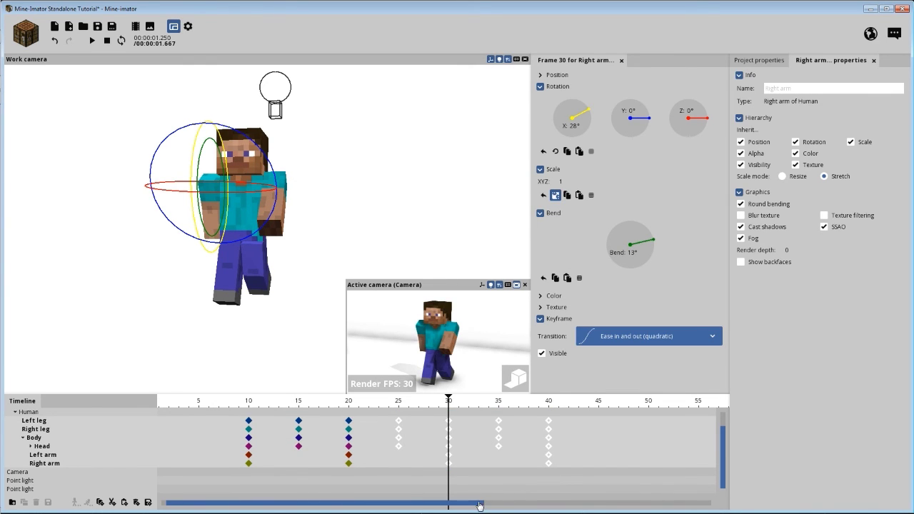
pyautogui.moveTo(479, 506); pyautogui.dragTo(533, 505)
pyautogui.click(503, 406)
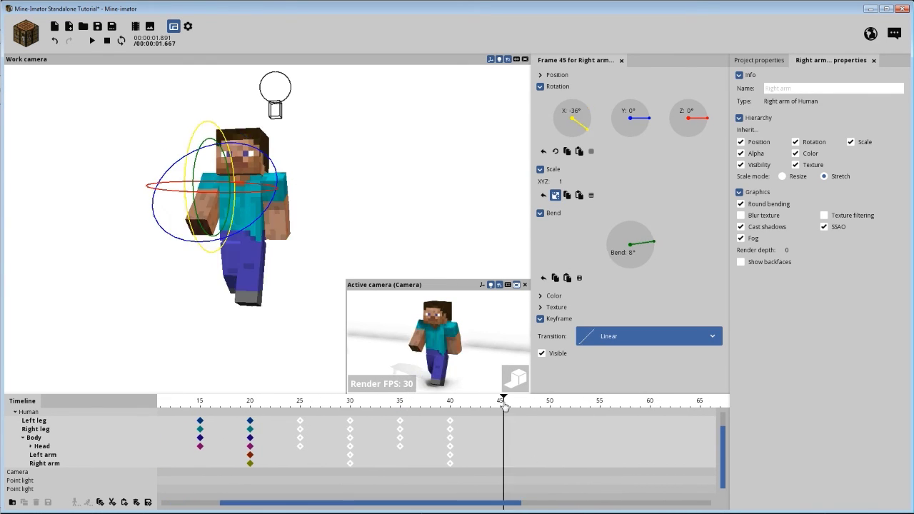
pyautogui.hotkey('ctrl', 'v')
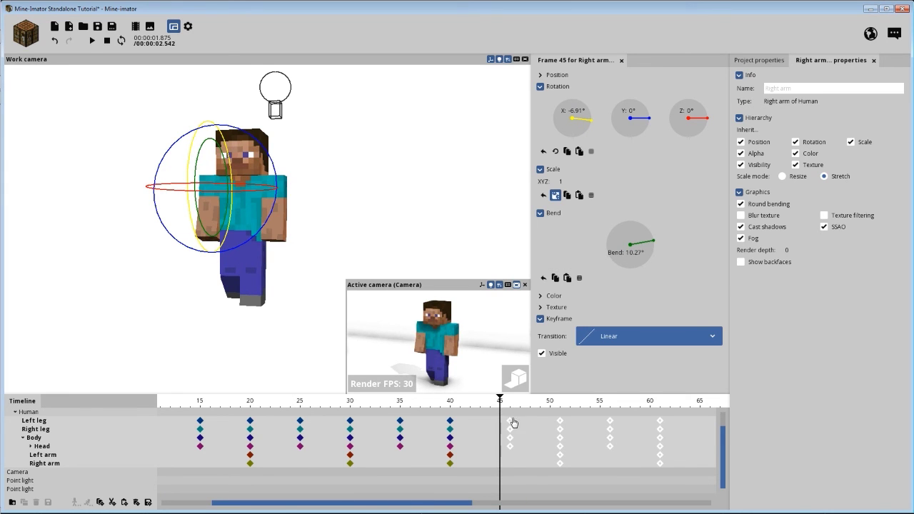
pyautogui.moveTo(511, 421); pyautogui.dragTo(499, 419)
pyautogui.press('space')
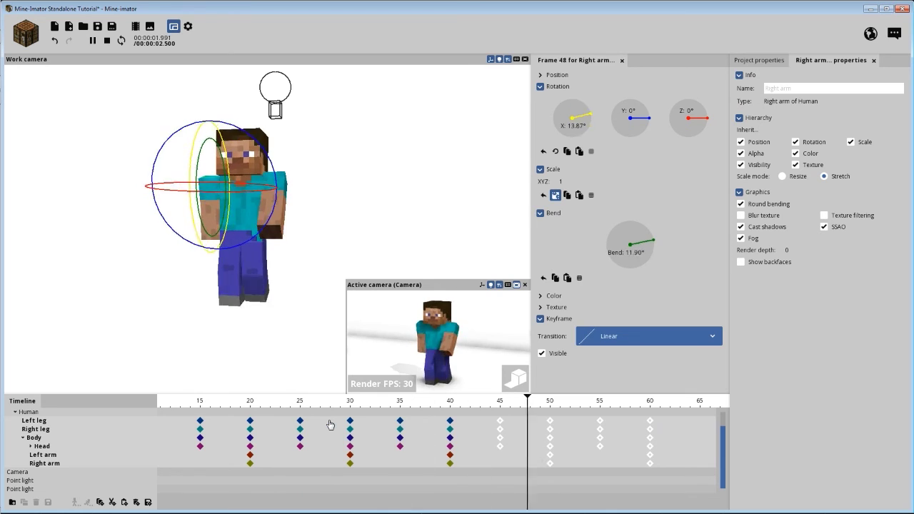
pyautogui.press('space')
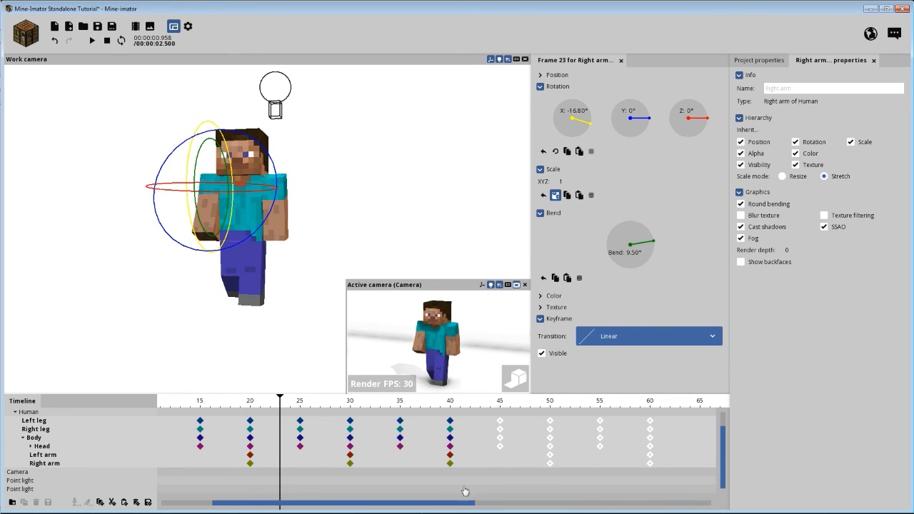
# - Duplicate the leg, body, head and arm keyframes from frames 25 to 60 so the copies start at frame 65
pyautogui.click(560, 404)
pyautogui.scroll(-3, 557, 410)
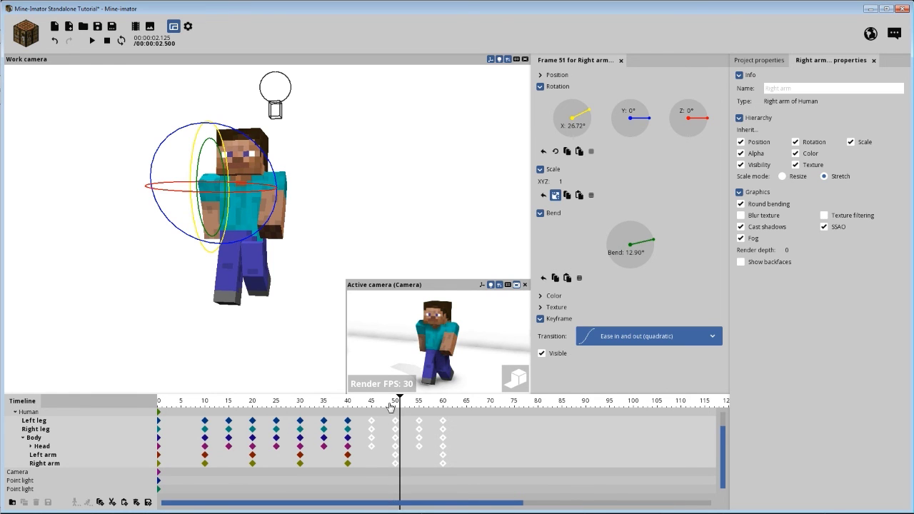
pyautogui.moveTo(391, 407); pyautogui.dragTo(454, 478)
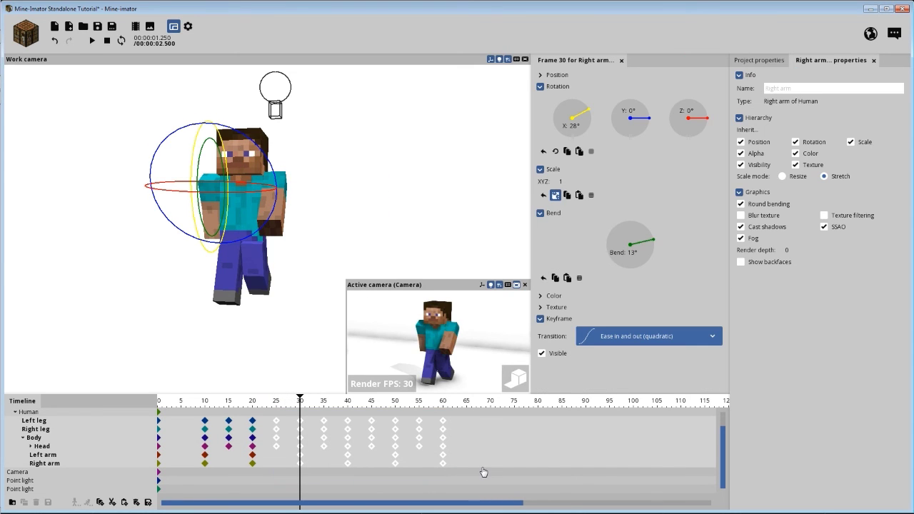
pyautogui.click(465, 405)
pyautogui.hotkey('ctrl', 'c')
pyautogui.hotkey('ctrl', 'v')
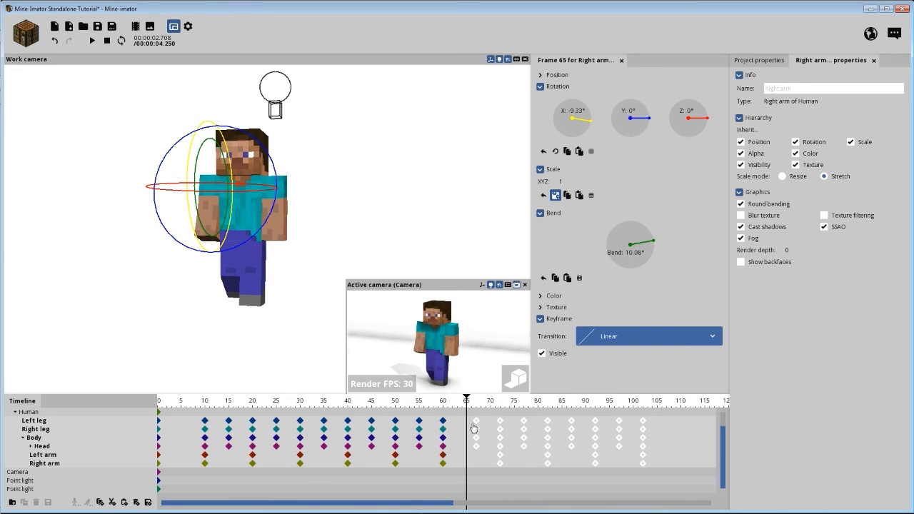
# - Play the extended walk from frame 0 in a temporarily enlarged active camera preview, and save the project
pyautogui.moveTo(451, 409); pyautogui.dragTo(150, 399)
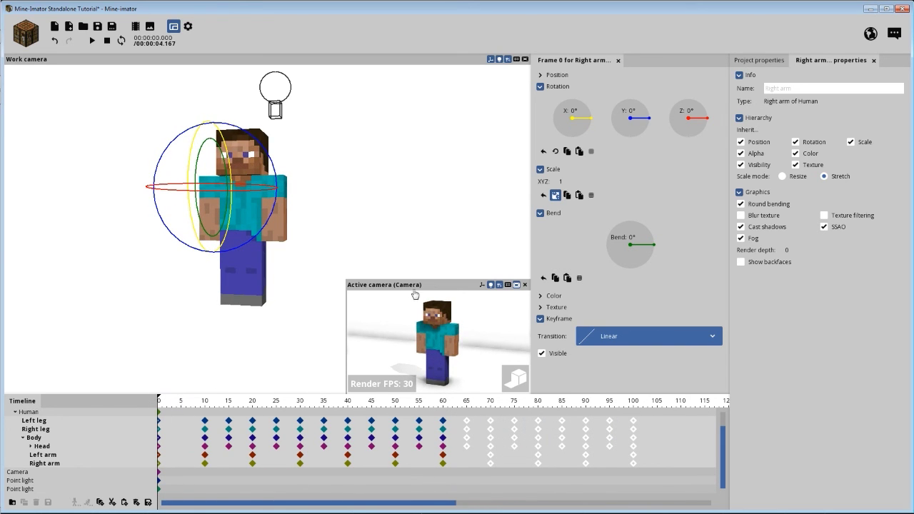
pyautogui.moveTo(347, 284); pyautogui.dragTo(73, 108)
pyautogui.press('space')
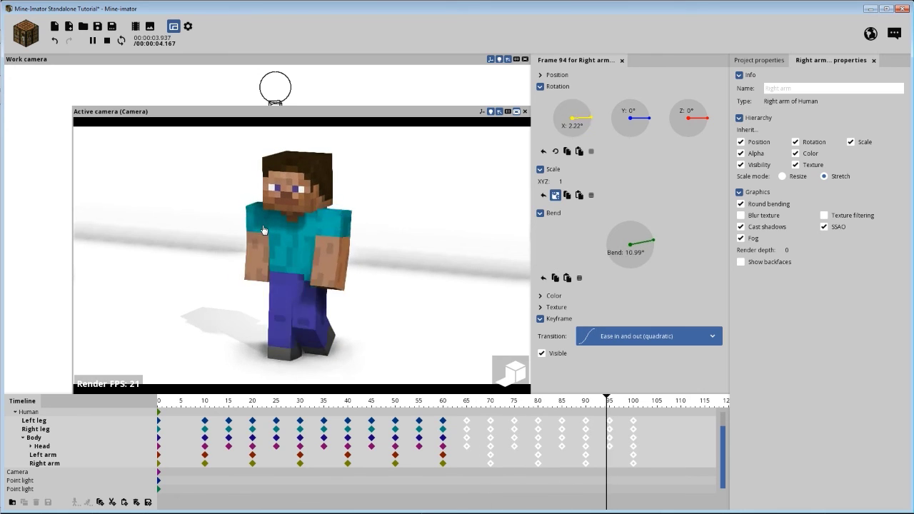
pyautogui.hotkey('shift', 'space')
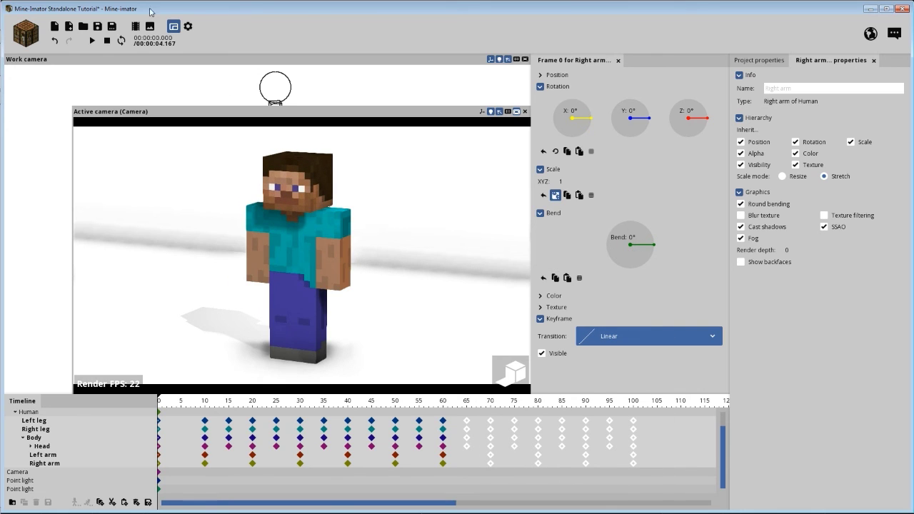
pyautogui.click(97, 29)
pyautogui.moveTo(76, 110); pyautogui.dragTo(367, 271)
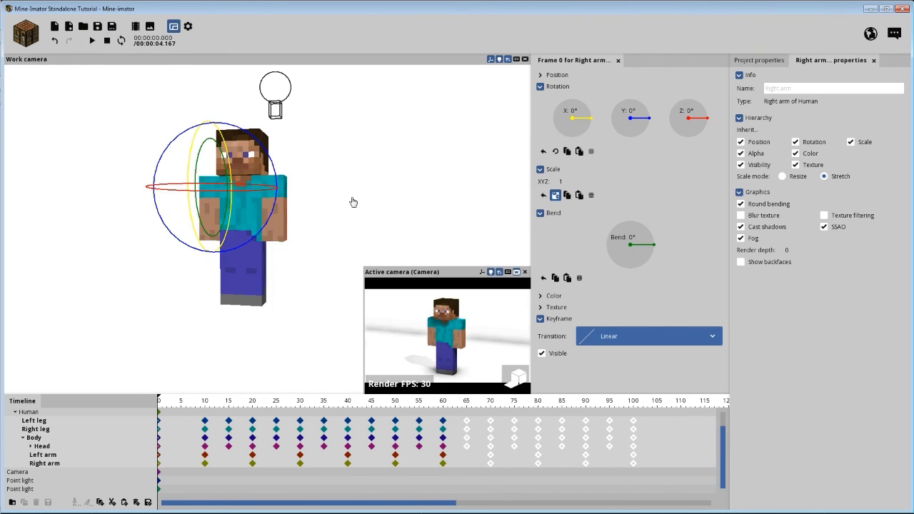
# - Select the Head keyframe at frame 100 and examine the character's pose from the front and side
pyautogui.moveTo(356, 201)
pyautogui.mouseDown(button='middle')
pyautogui.moveTo(385, 203)
pyautogui.moveTo(382, 214)
pyautogui.moveTo(414, 207)
pyautogui.moveTo(342, 197)
pyautogui.mouseUp(button='middle')
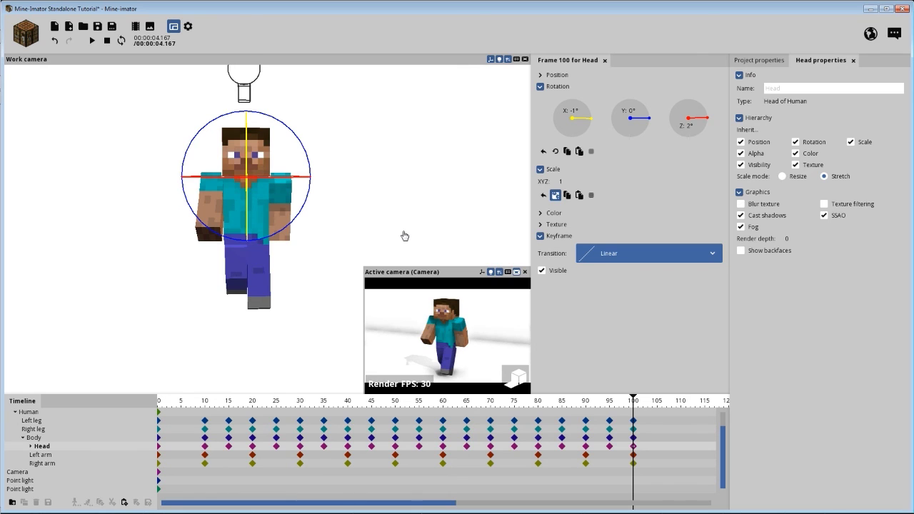
pyautogui.moveTo(388, 218); pyautogui.dragTo(394, 199, button='middle')
pyautogui.moveTo(394, 199); pyautogui.dragTo(417, 202)
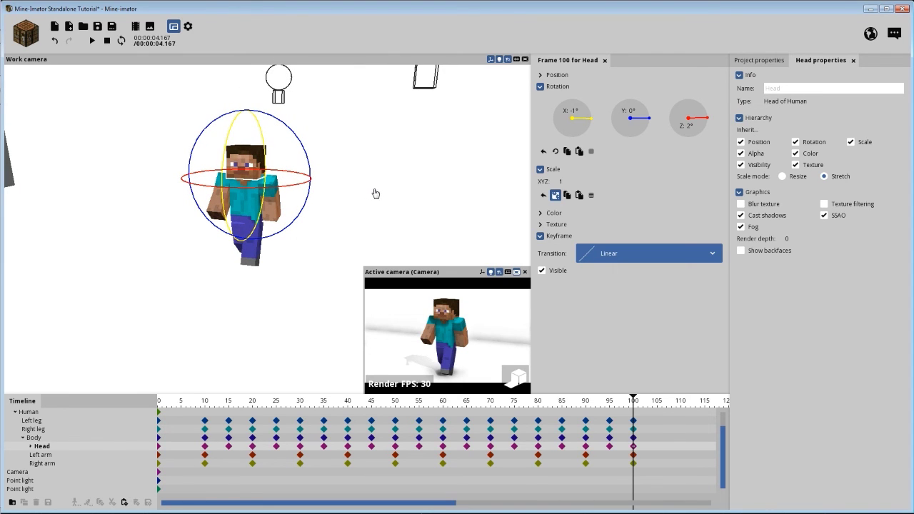
pyautogui.moveTo(397, 184); pyautogui.dragTo(378, 319, button='middle')
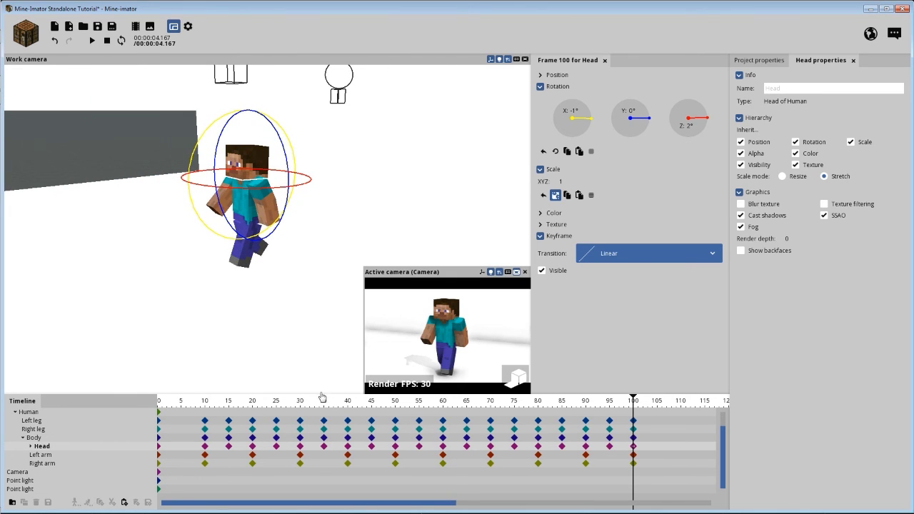
# - Play the extended walk from frame 0 in a side view to examine the full movement, and return to the front
pyautogui.moveTo(308, 404); pyautogui.dragTo(139, 407)
pyautogui.press('space')
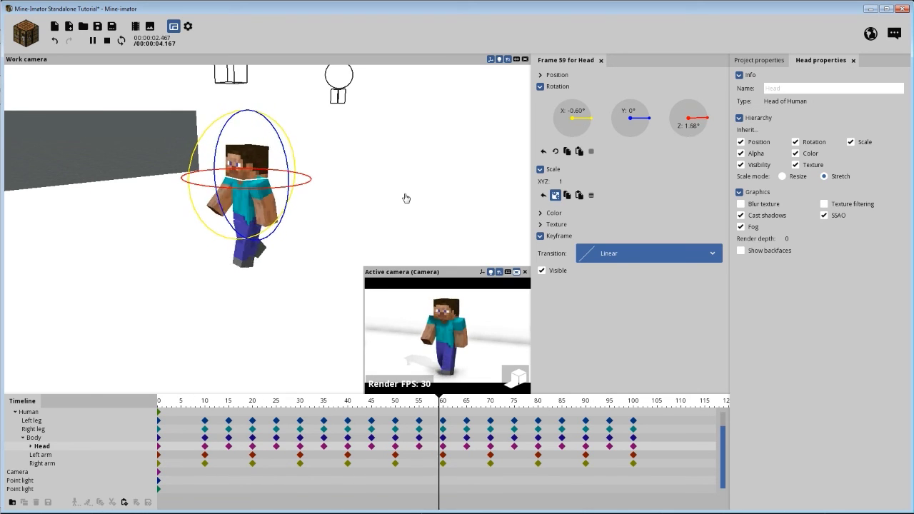
pyautogui.press('space')
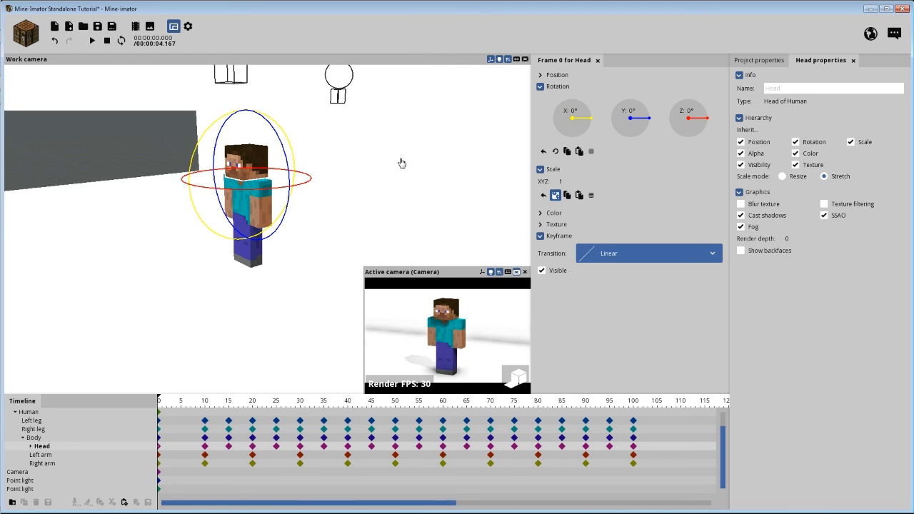
pyautogui.moveTo(292, 193); pyautogui.dragTo(350, 193)
pyautogui.scroll(1, 338, 193)
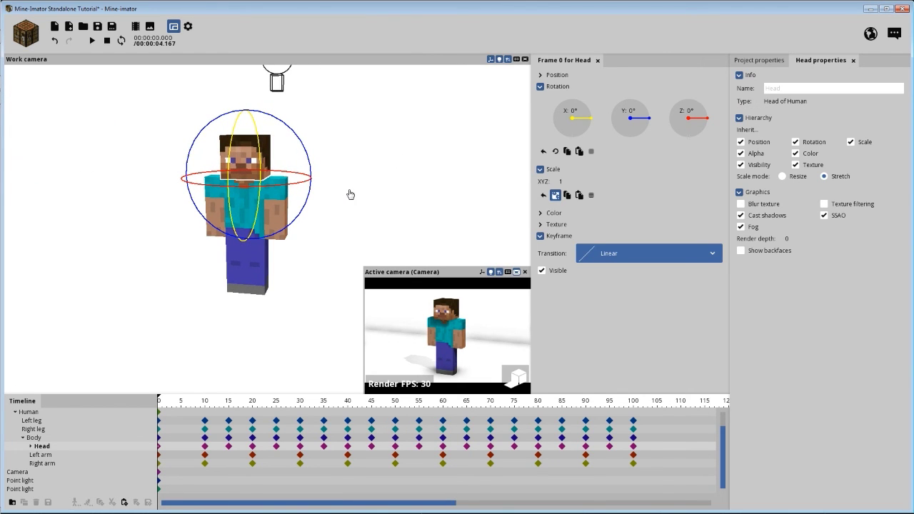